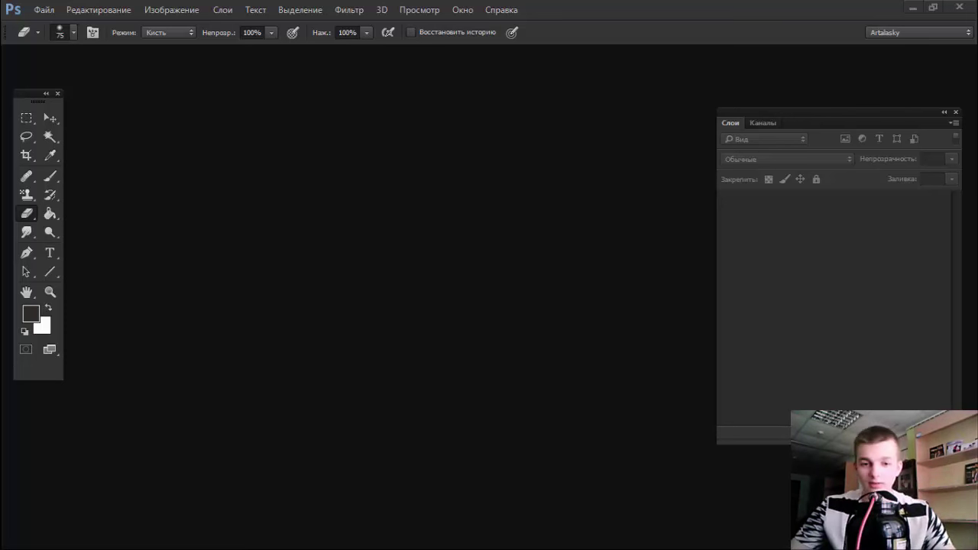
Start a new document sized 1920×1080 px at 300 pixels per inch
{"action": "key", "text": "ctrl+n"}
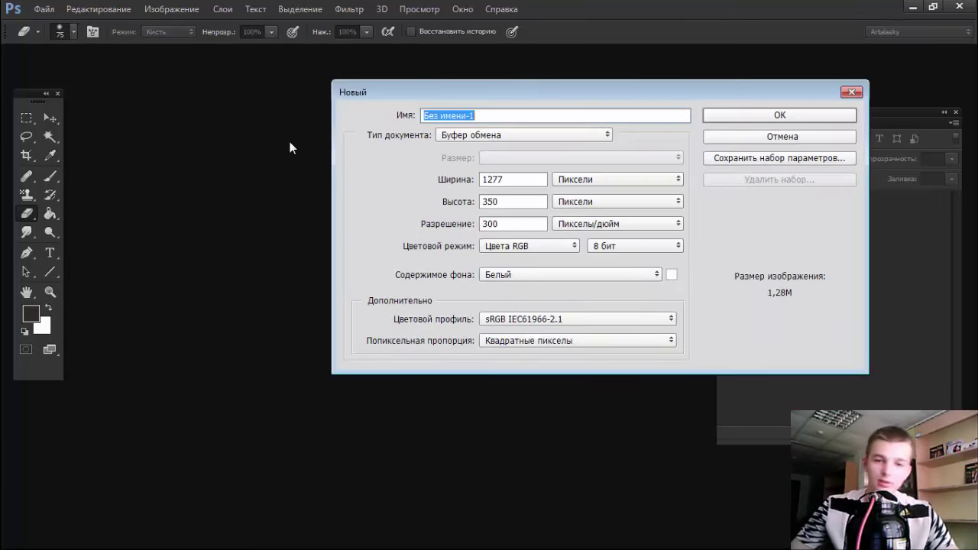
{"action": "double_click", "coordinate": [522, 179]}
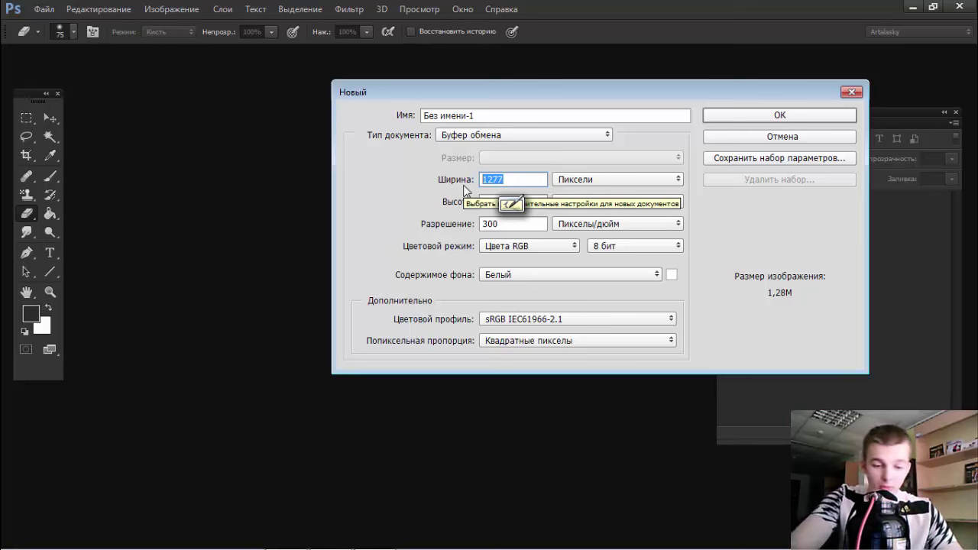
{"action": "type", "text": "1280"}
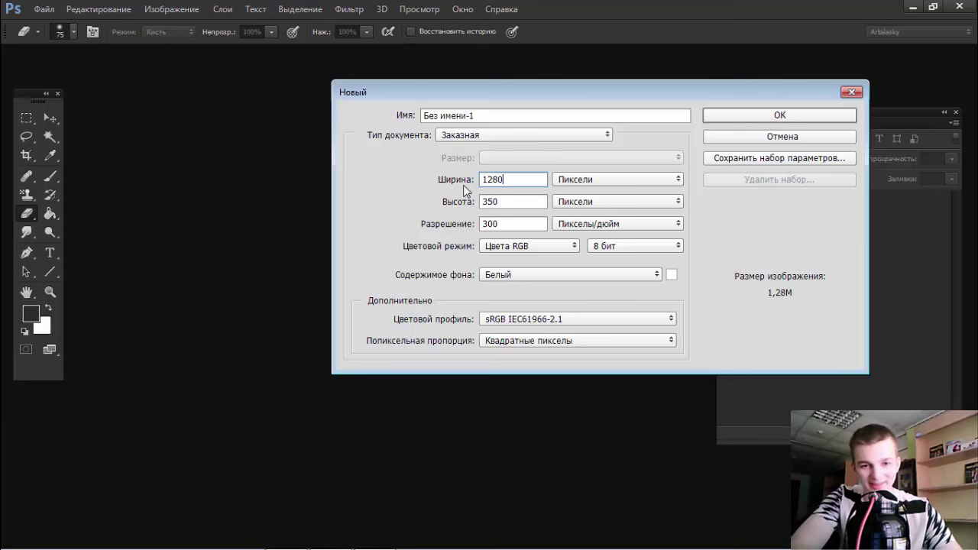
{"action": "key", "text": "Tab"}
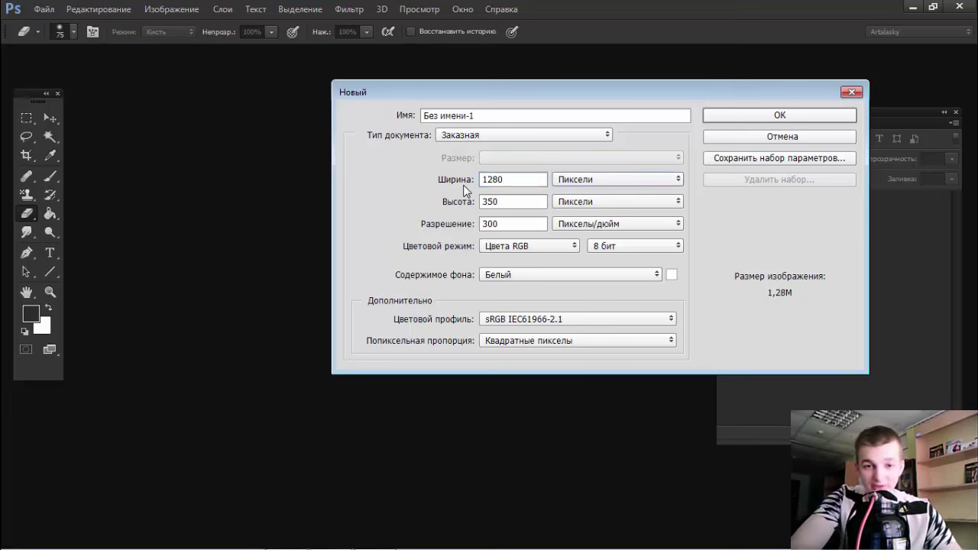
{"action": "key", "text": "Tab"}
{"action": "type", "text": "10"}
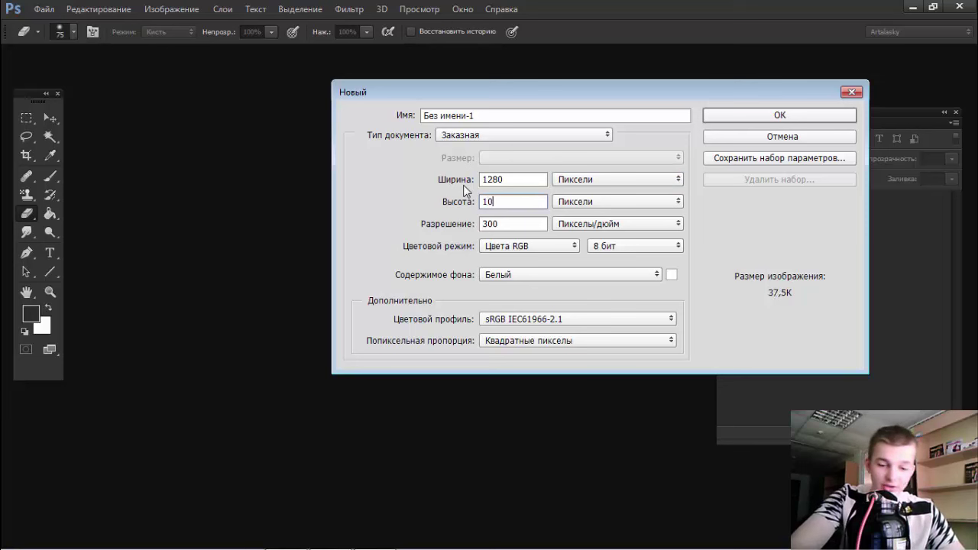
{"action": "type", "text": "80"}
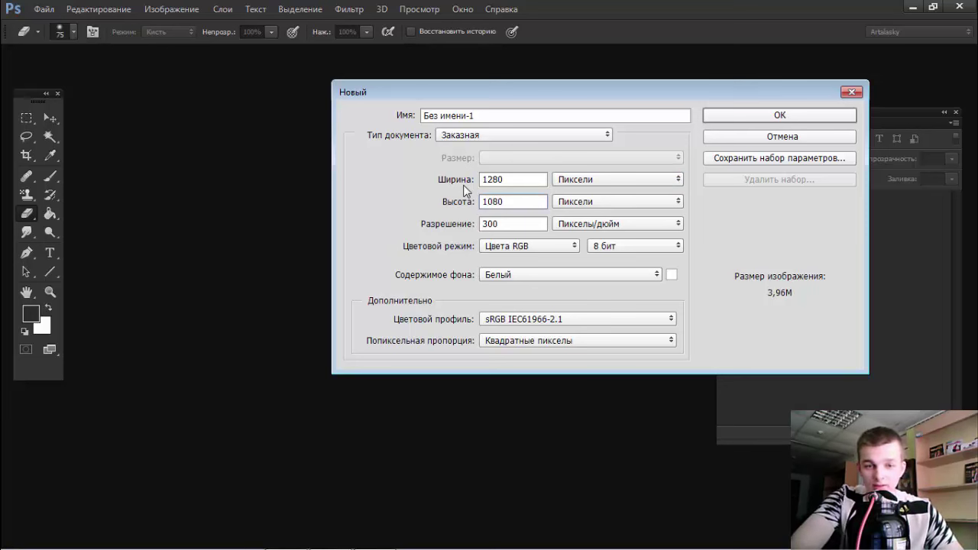
{"action": "key", "text": "shift+Tab"}
{"action": "key", "text": "shift+Tab"}
{"action": "type", "text": "1"}
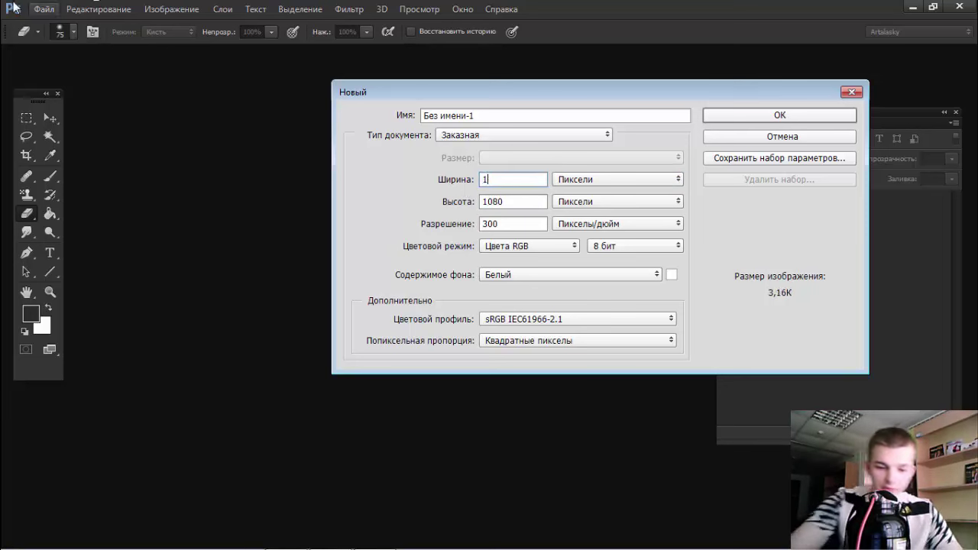
{"action": "type", "text": "920"}
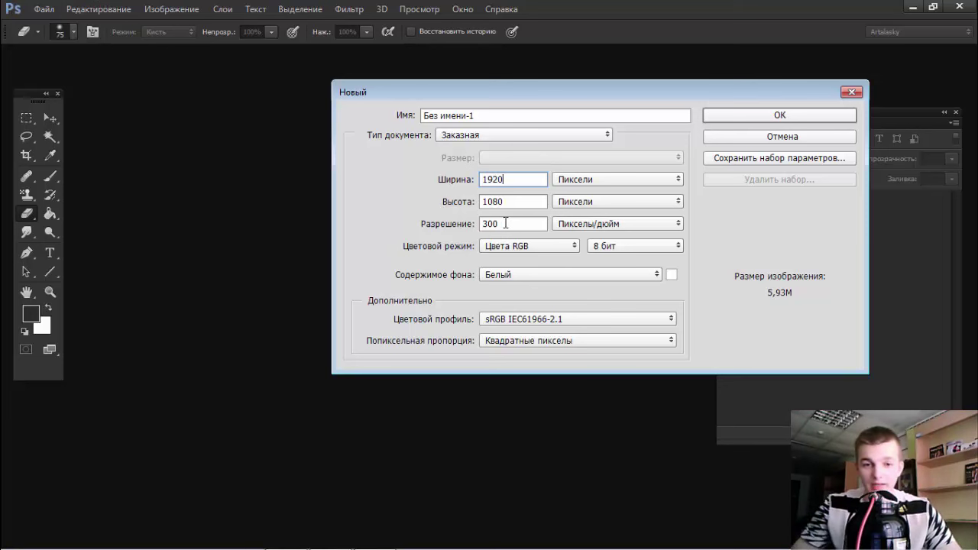
{"action": "left_click", "coordinate": [503, 221]}
{"action": "left_click", "coordinate": [631, 221]}
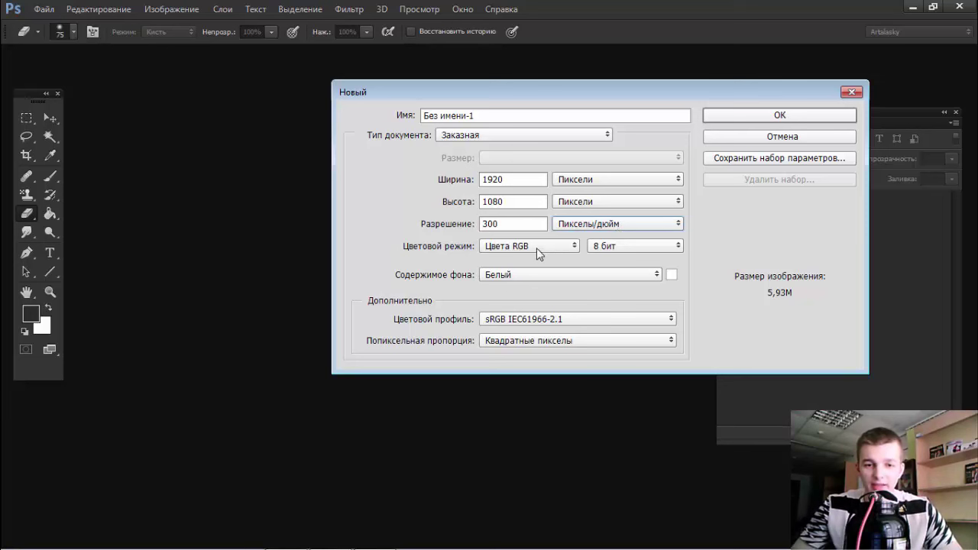
Keep RGB 8-bit, white background and sRGB IEC61966-2.1 profile, and create the document
{"action": "left_click", "coordinate": [546, 249]}
{"action": "left_click", "coordinate": [557, 249]}
{"action": "left_click", "coordinate": [615, 244]}
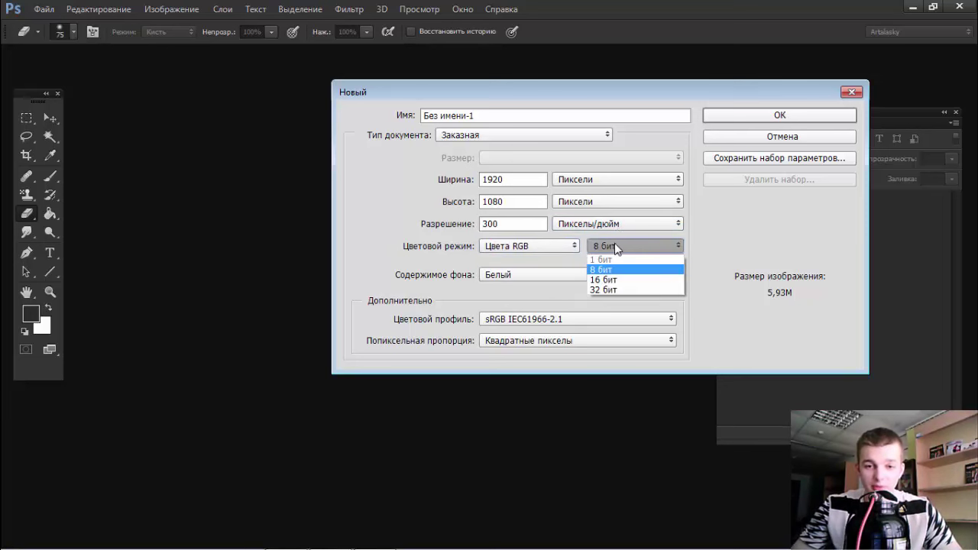
{"action": "left_click", "coordinate": [618, 243]}
{"action": "left_click", "coordinate": [553, 276]}
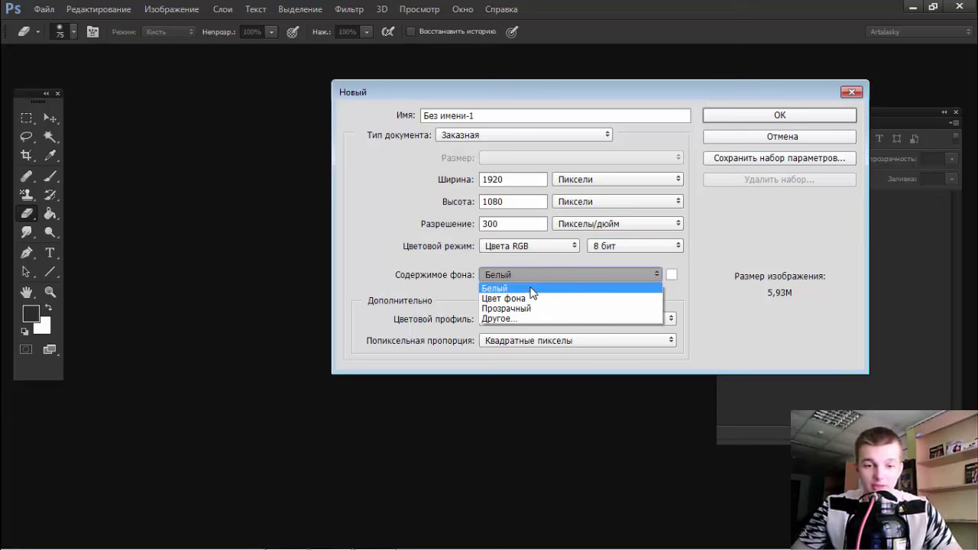
{"action": "left_click", "coordinate": [538, 272]}
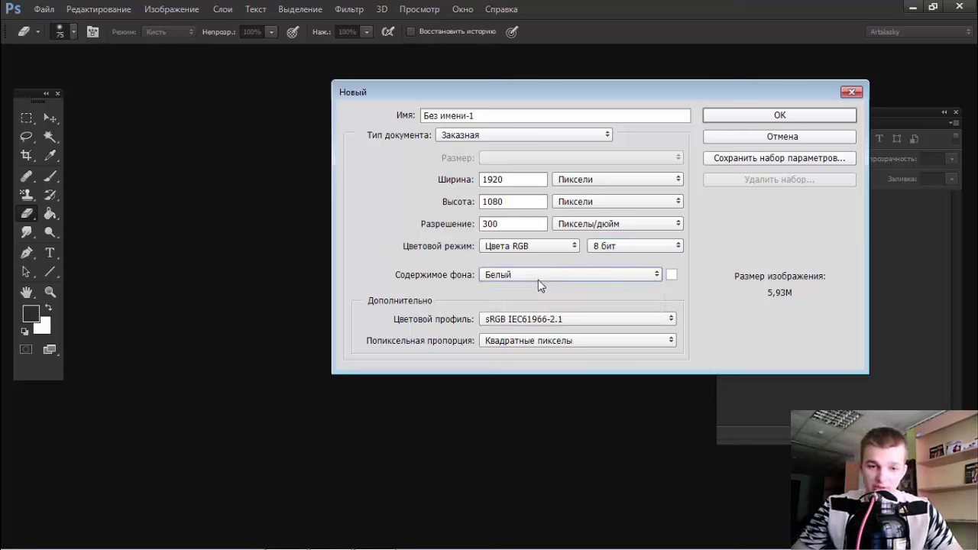
{"action": "left_click", "coordinate": [554, 320]}
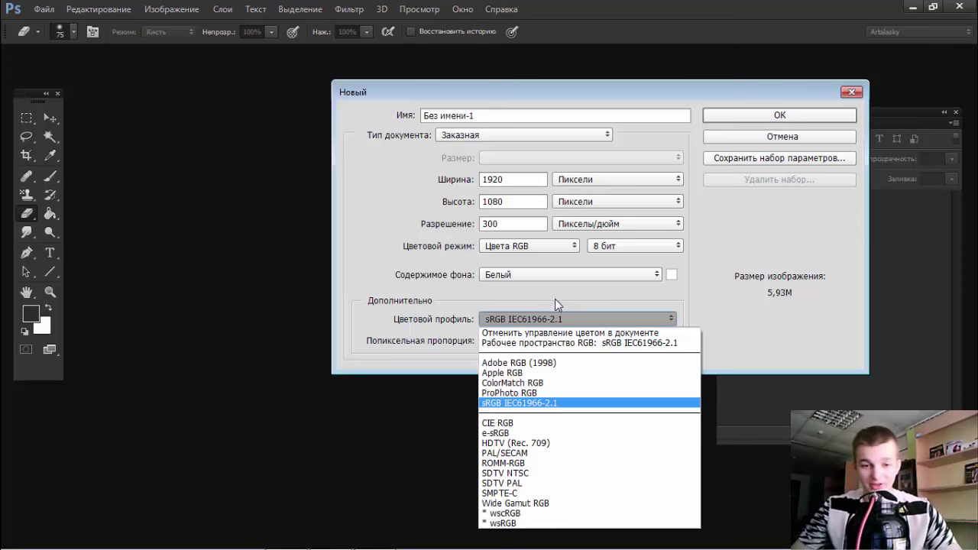
{"action": "left_click", "coordinate": [538, 290]}
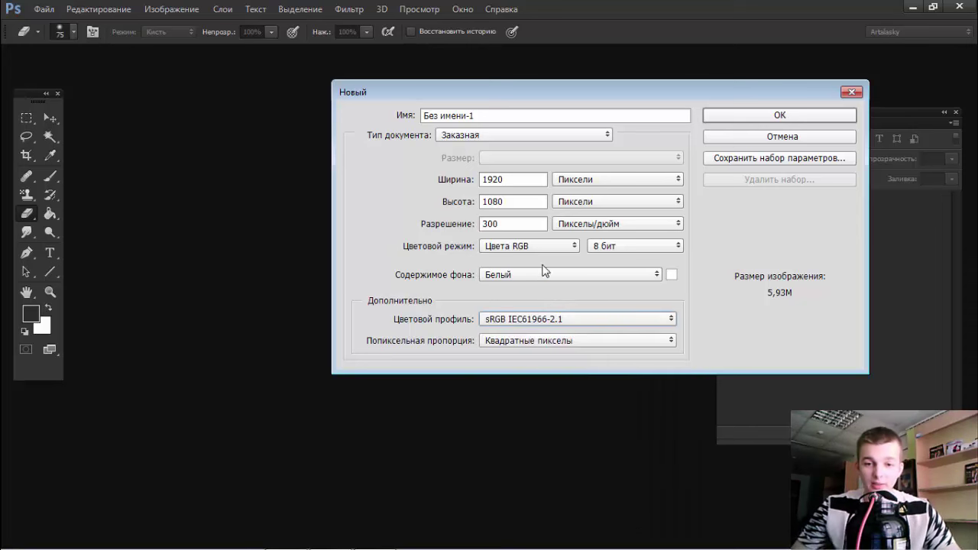
{"action": "left_click", "coordinate": [732, 115]}
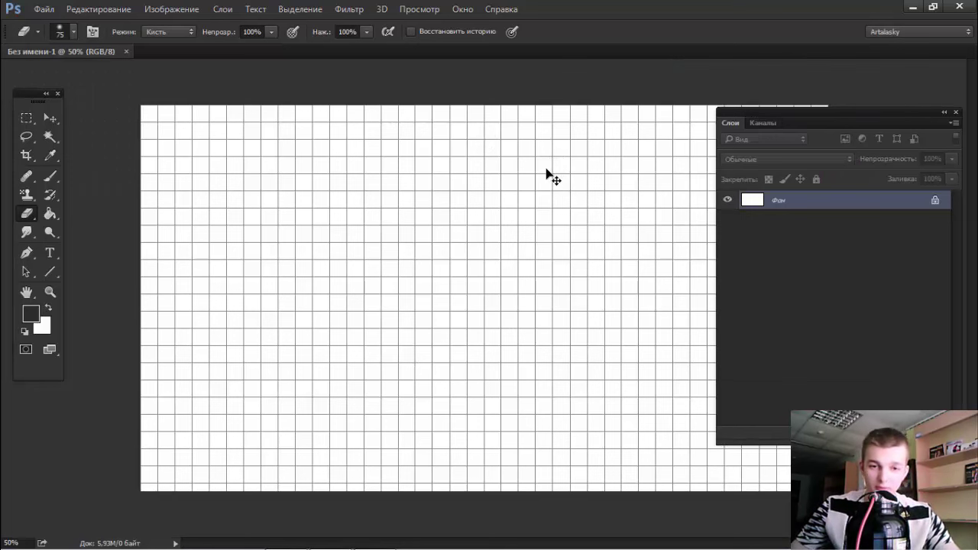
Hide the canvas grid with Ctrl+' and close the View menu unchanged
{"action": "key", "text": "ctrl+apostrophe"}
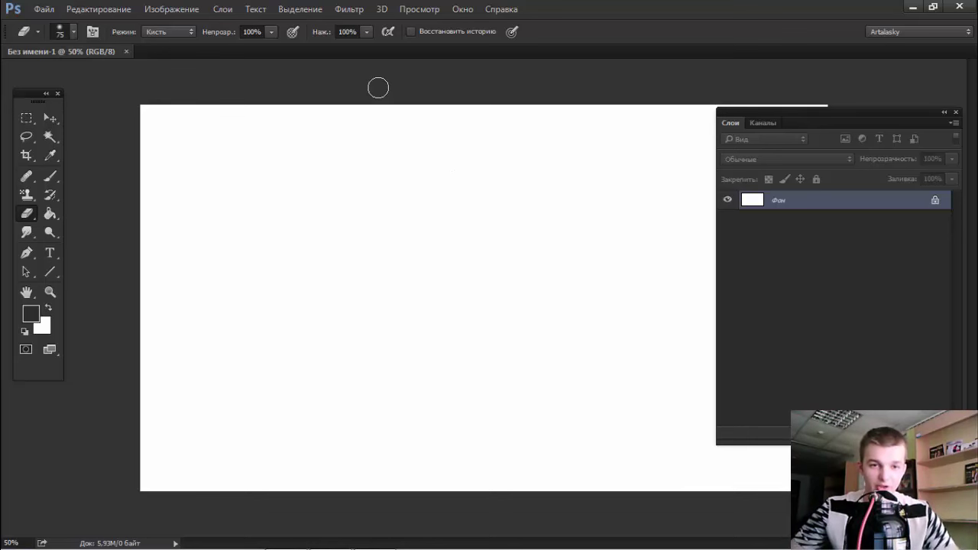
{"action": "left_click", "coordinate": [462, 10]}
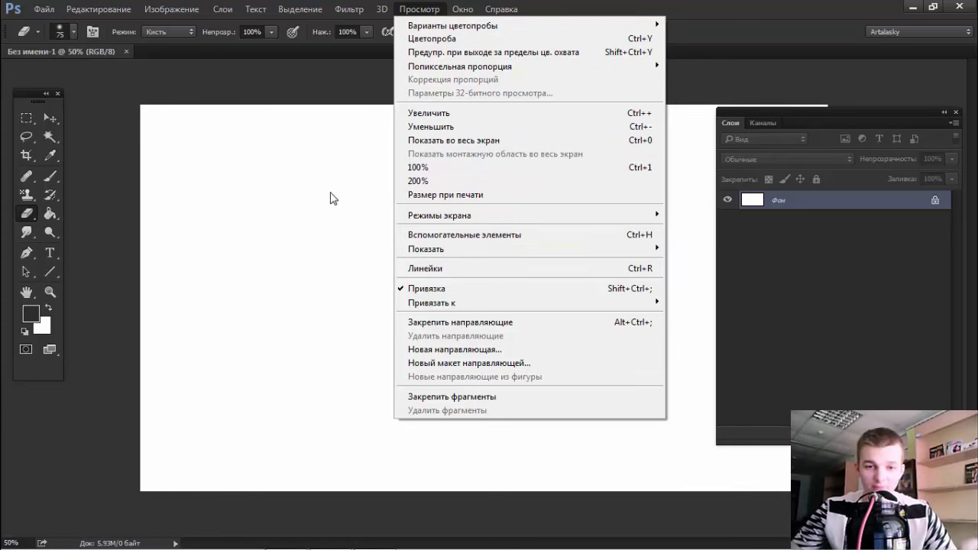
{"action": "left_click", "coordinate": [359, 191]}
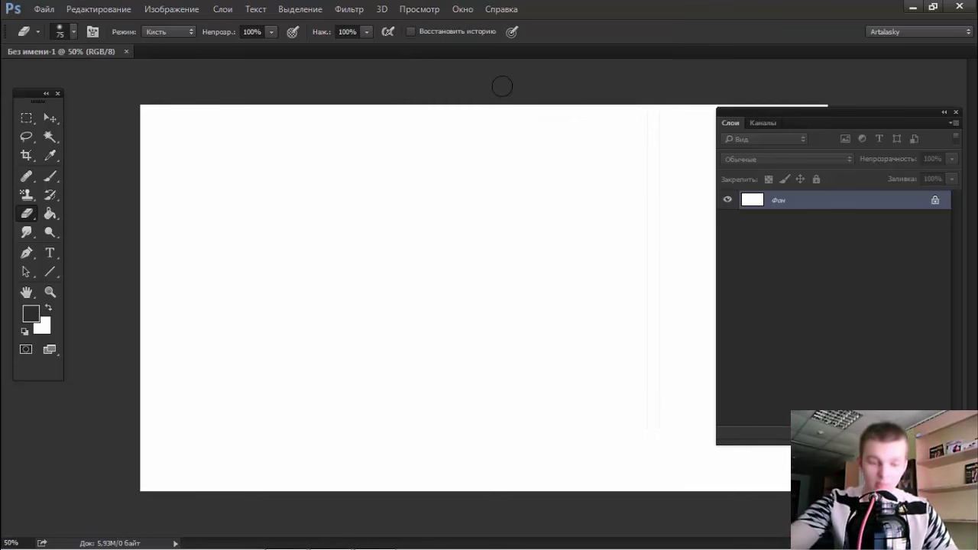
Lower the background's Hue/Saturation lightness to about -32 for a flat light gray
{"action": "key", "text": "ctrl+u"}
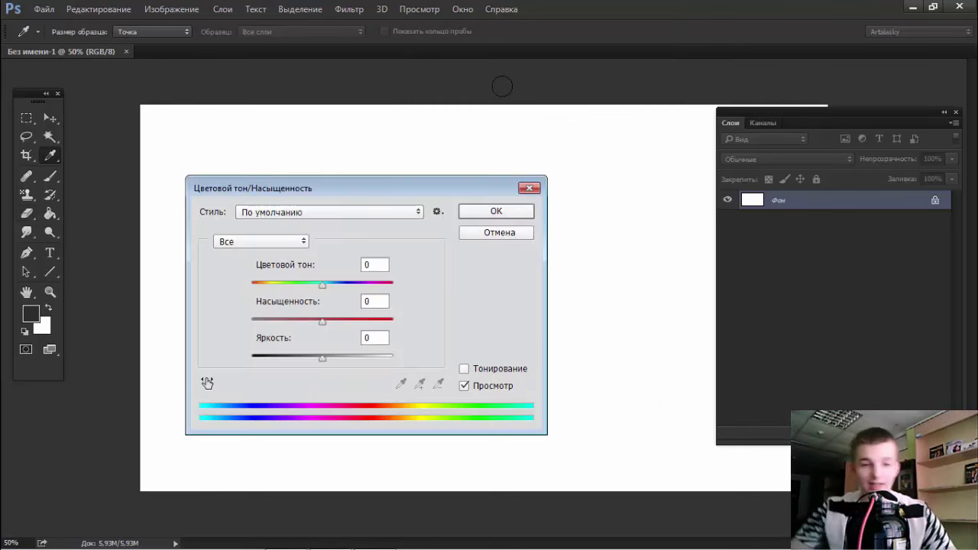
{"action": "left_click_drag", "start_coordinate": [322, 359], "coordinate": [299, 362]}
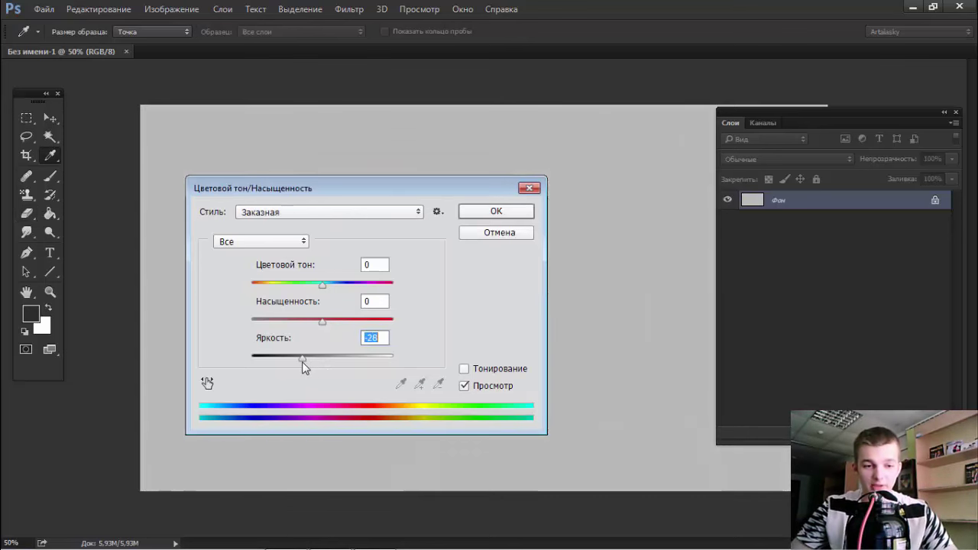
{"action": "left_click", "coordinate": [477, 212]}
{"action": "key", "text": "e"}
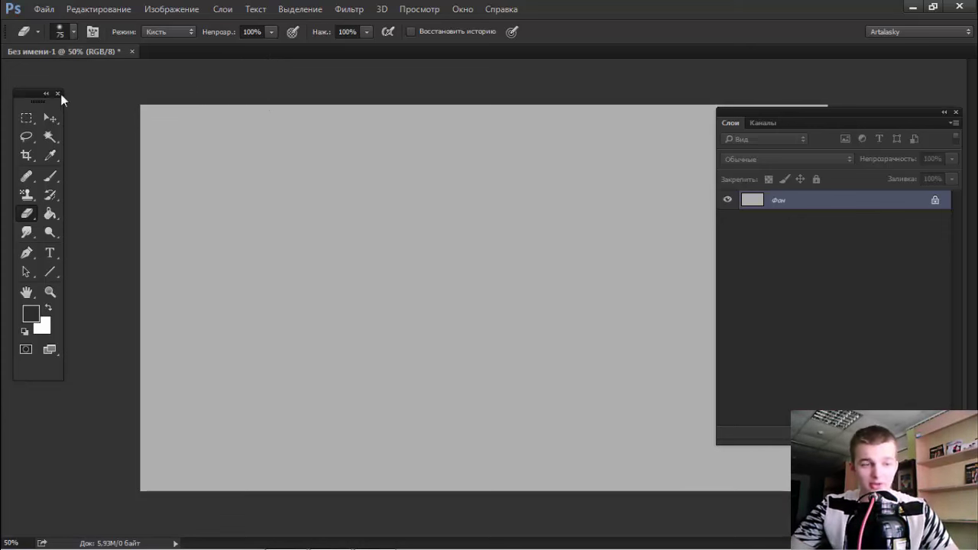
Add one new empty layer, Слой 1, with the Move tool's Auto-Select enabled
{"action": "left_click", "coordinate": [47, 119]}
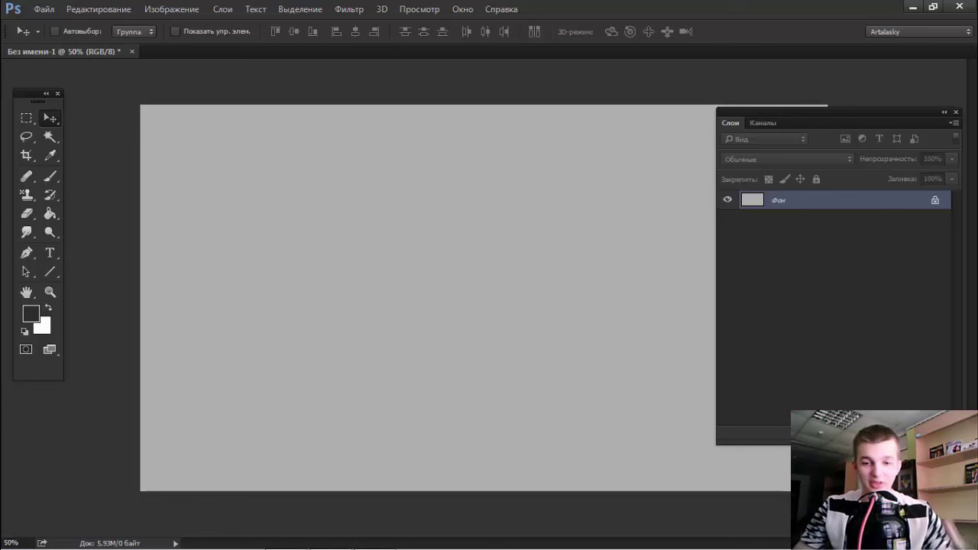
{"action": "left_click", "coordinate": [925, 437]}
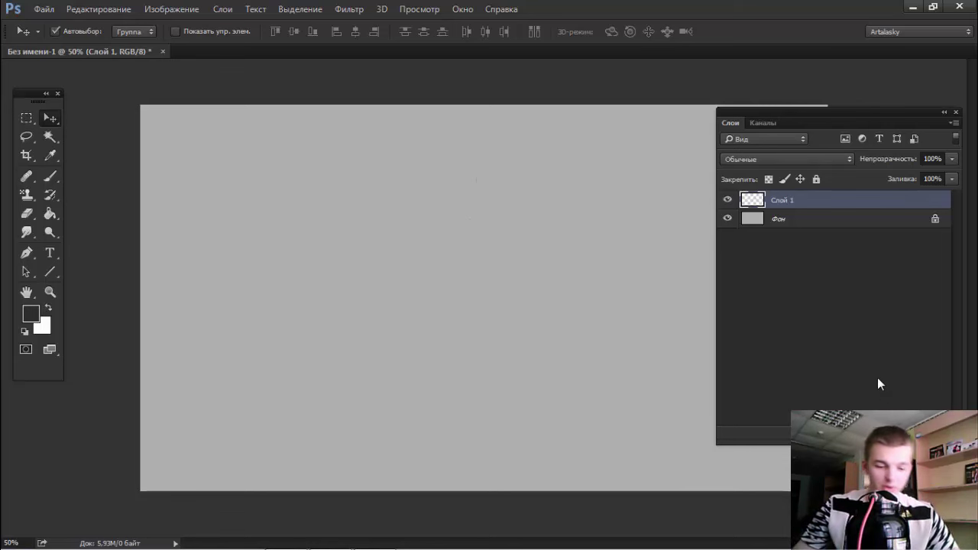
{"action": "key", "text": "ctrl"}
{"action": "key", "text": "ctrl+shift+n"}
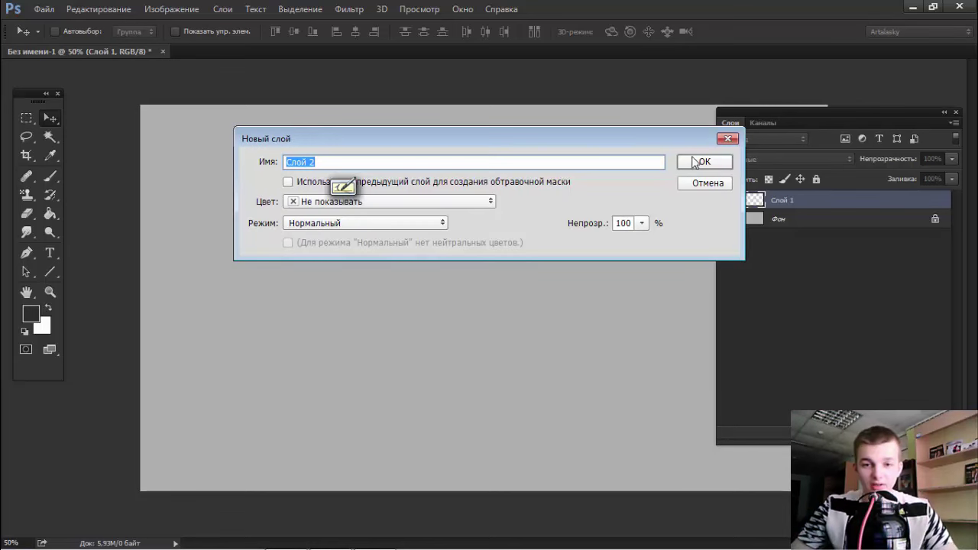
{"action": "left_click", "coordinate": [706, 184]}
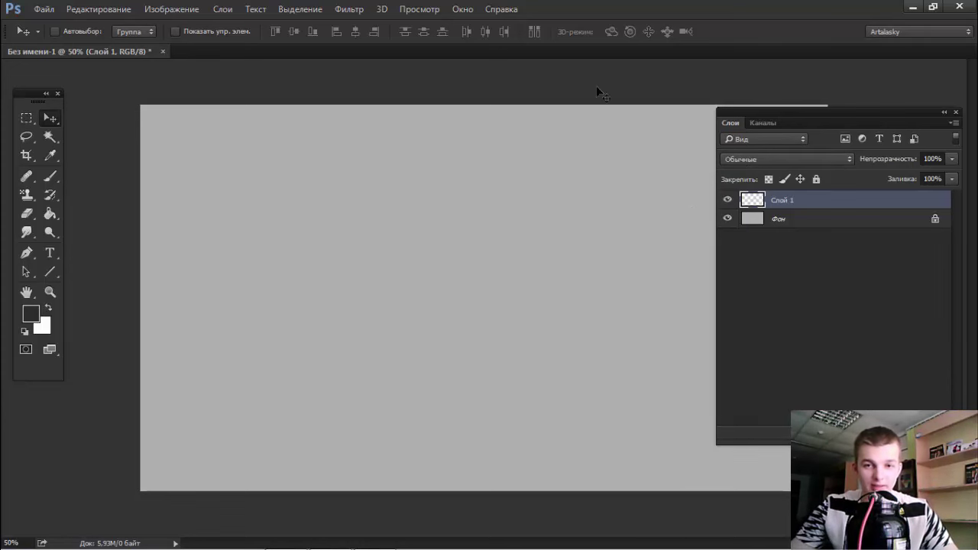
Reposition the Layers panel lower on the right side of the workspace
{"action": "left_click_drag", "start_coordinate": [837, 124], "coordinate": [837, 152]}
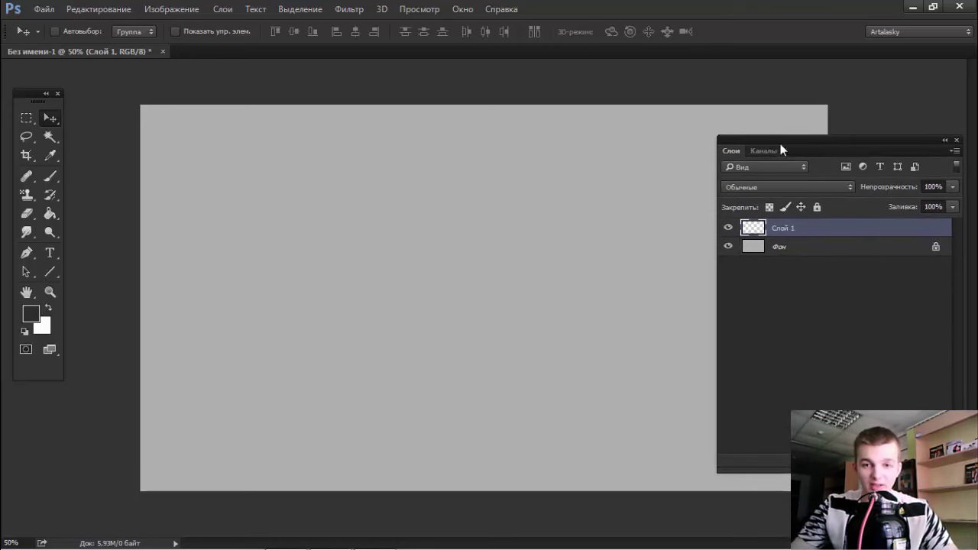
{"action": "mouse_move", "coordinate": [780, 144]}
{"action": "left_mouse_down"}
{"action": "mouse_move", "coordinate": [714, 131]}
{"action": "mouse_move", "coordinate": [828, 167]}
{"action": "left_mouse_up"}
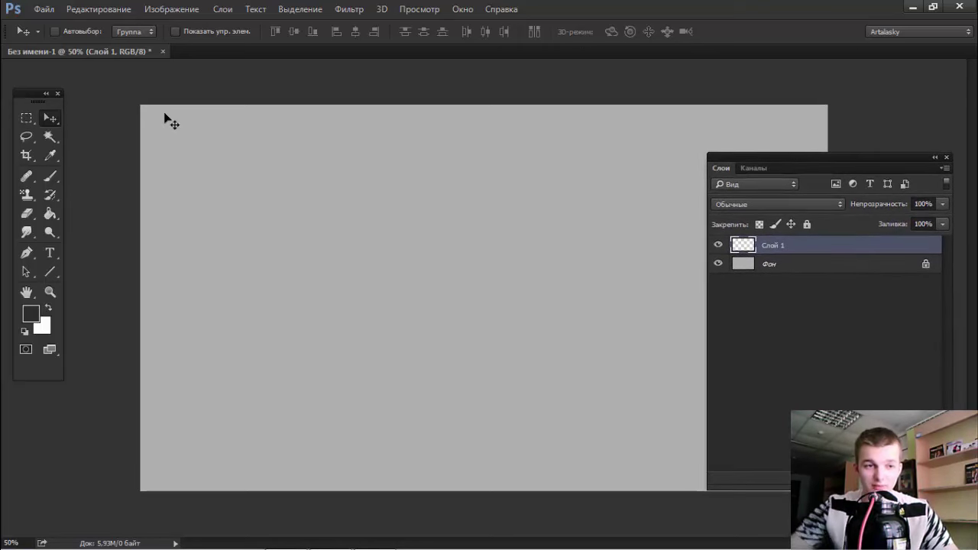
{"action": "left_click_drag", "start_coordinate": [39, 95], "coordinate": [37, 94]}
{"action": "left_click", "coordinate": [56, 92]}
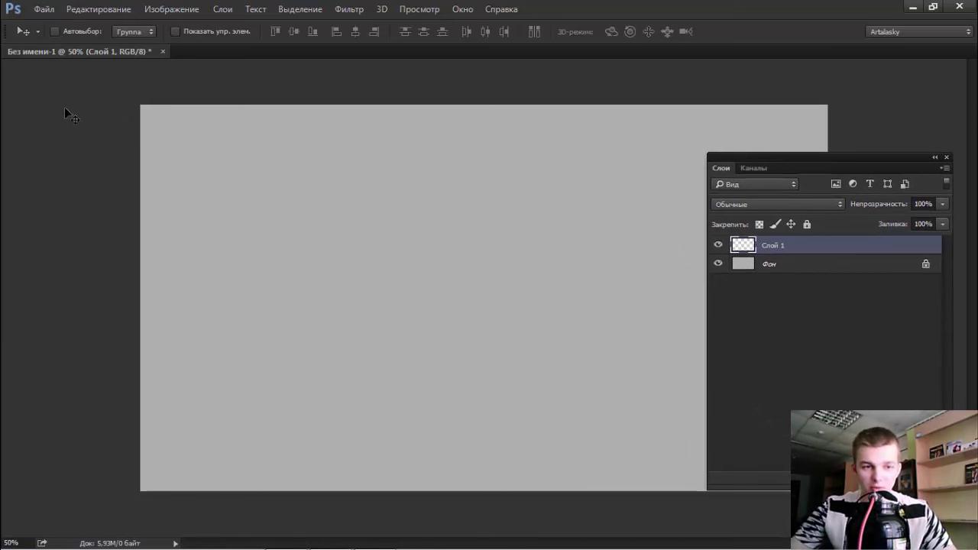
{"action": "left_click_drag", "start_coordinate": [830, 156], "coordinate": [836, 142]}
{"action": "left_click", "coordinate": [920, 32]}
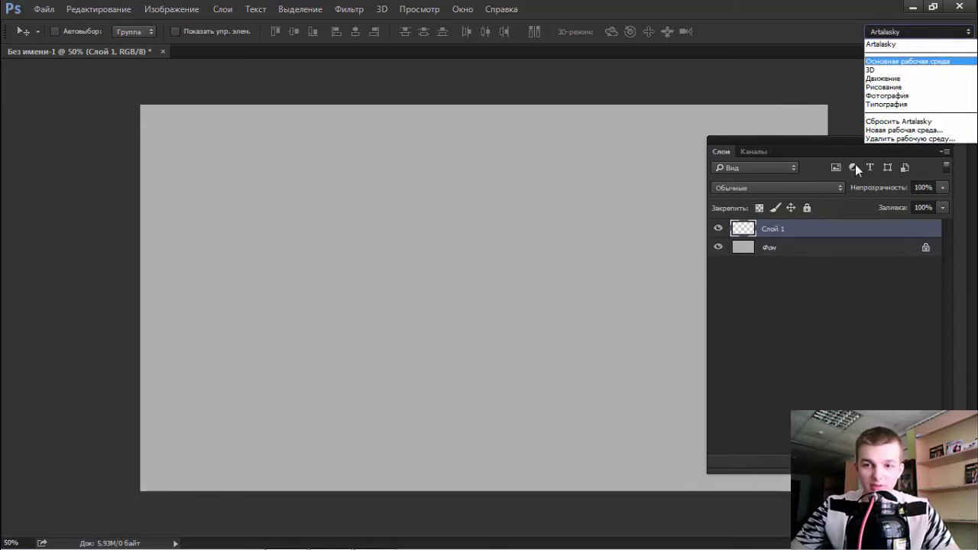
Move the Layers panel right and toggle the Layers and Color panels, leaving Color hidden
{"action": "left_click", "coordinate": [791, 89]}
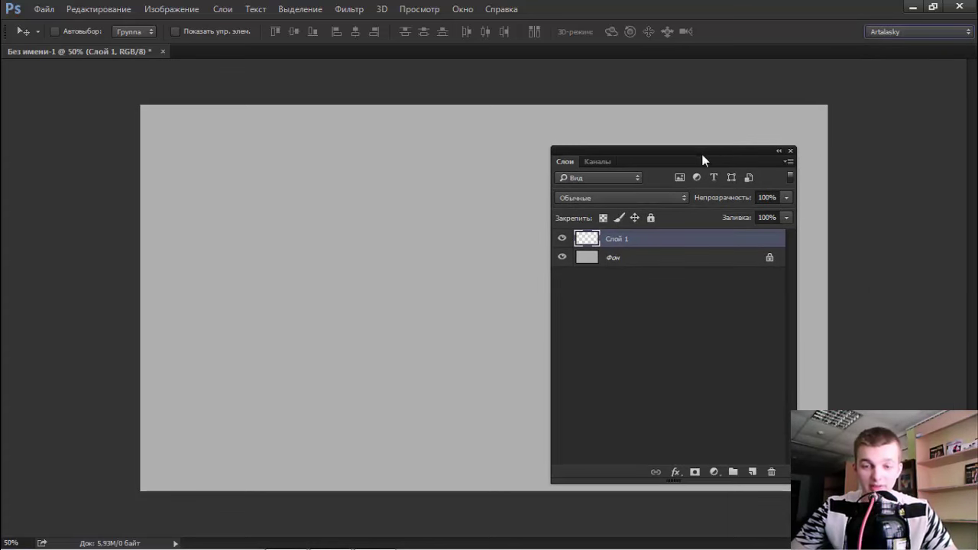
{"action": "left_click_drag", "start_coordinate": [702, 159], "coordinate": [854, 144]}
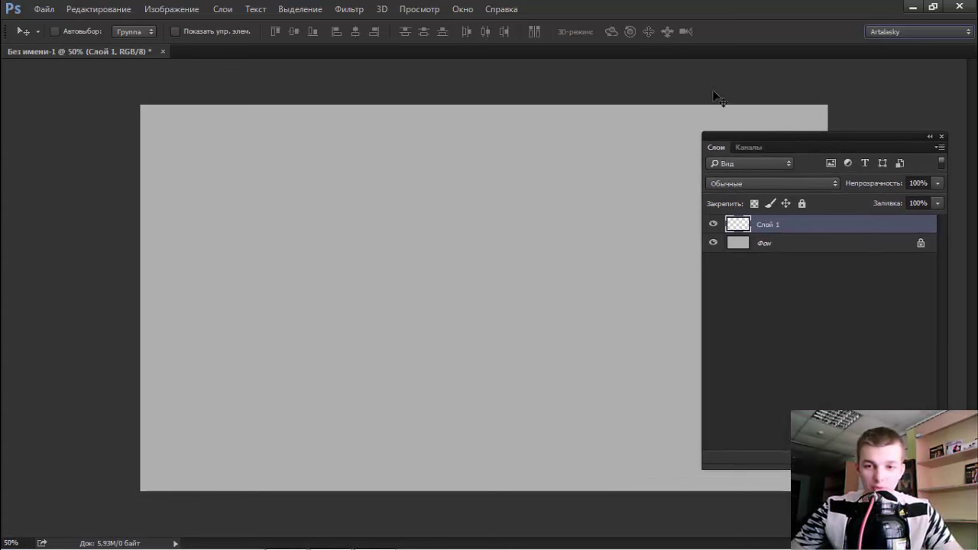
{"action": "key", "text": "F7"}
{"action": "key", "text": "F7"}
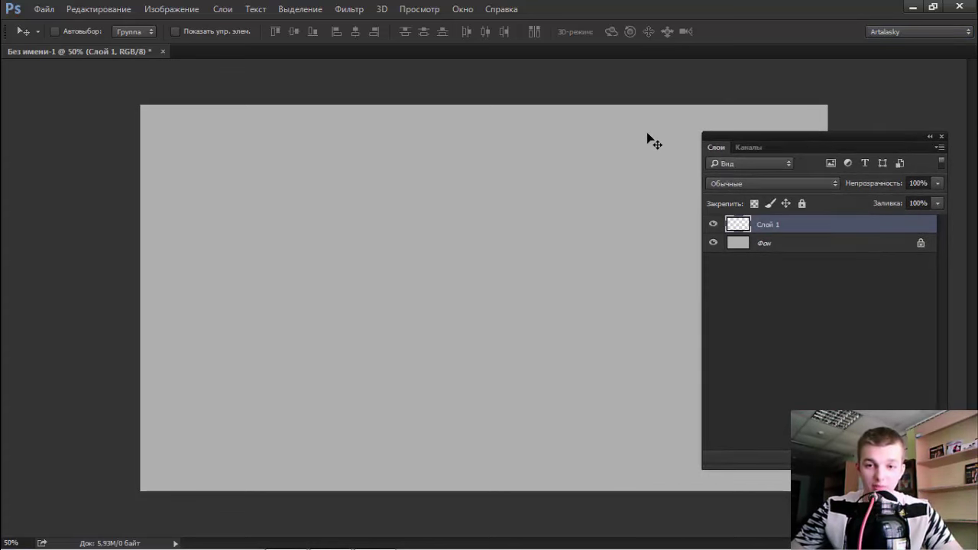
{"action": "key", "text": "F7"}
{"action": "key", "text": "F7"}
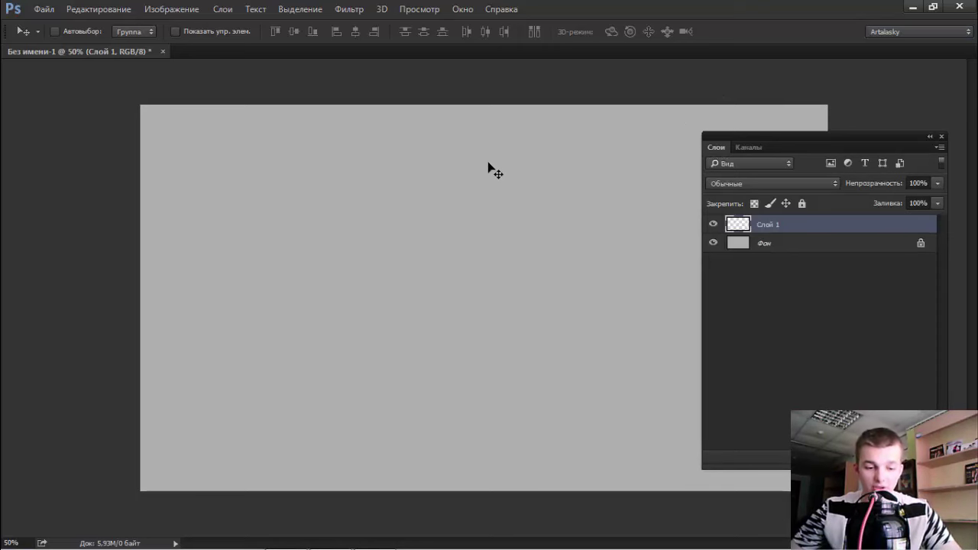
{"action": "key", "text": "F6"}
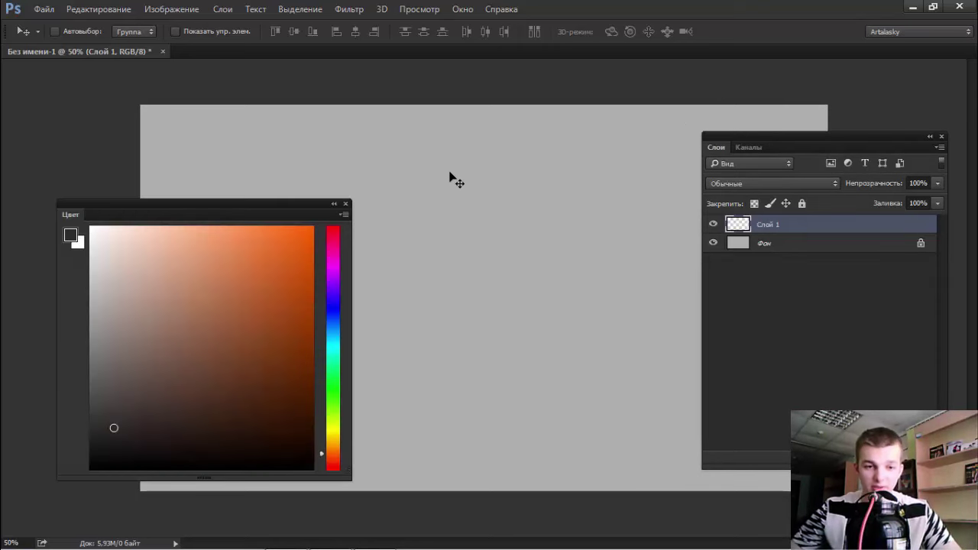
{"action": "key", "text": "F6"}
{"action": "key", "text": "F6"}
{"action": "key", "text": "F6"}
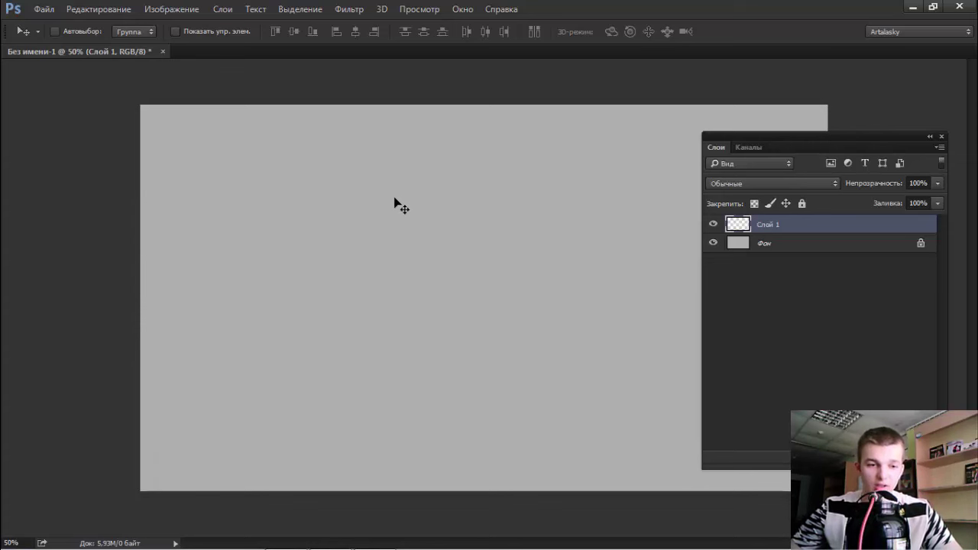
{"action": "key", "text": "F6"}
{"action": "key", "text": "F6"}
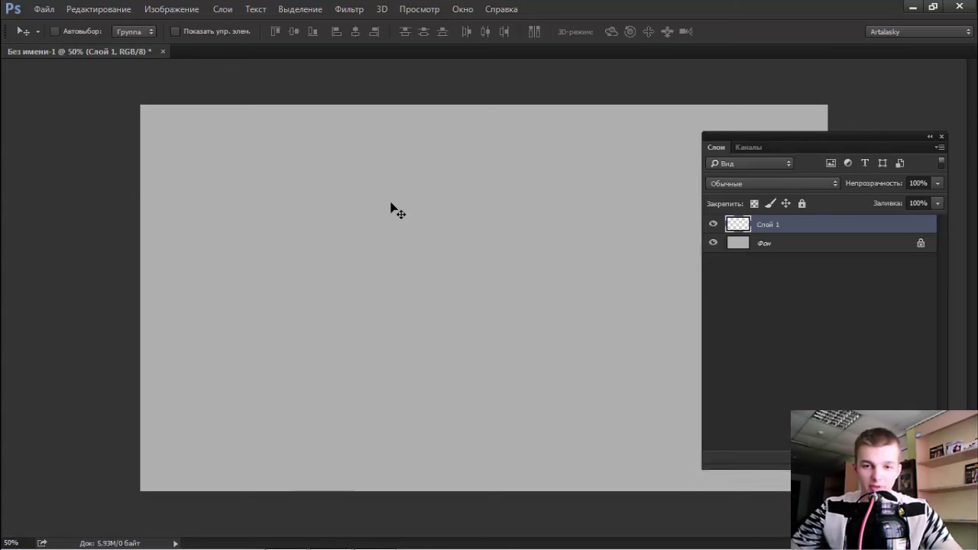
{"action": "key", "text": "F6"}
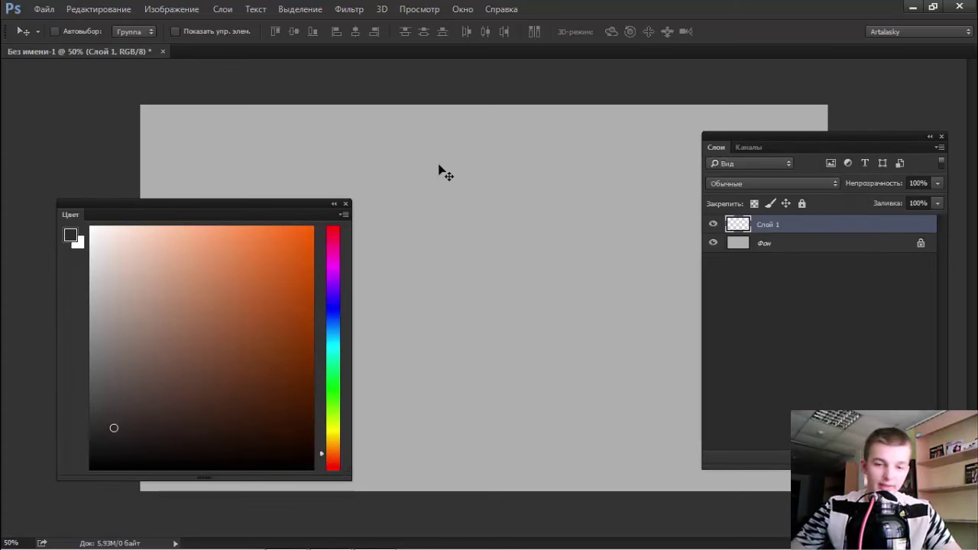
{"action": "key", "text": "F6"}
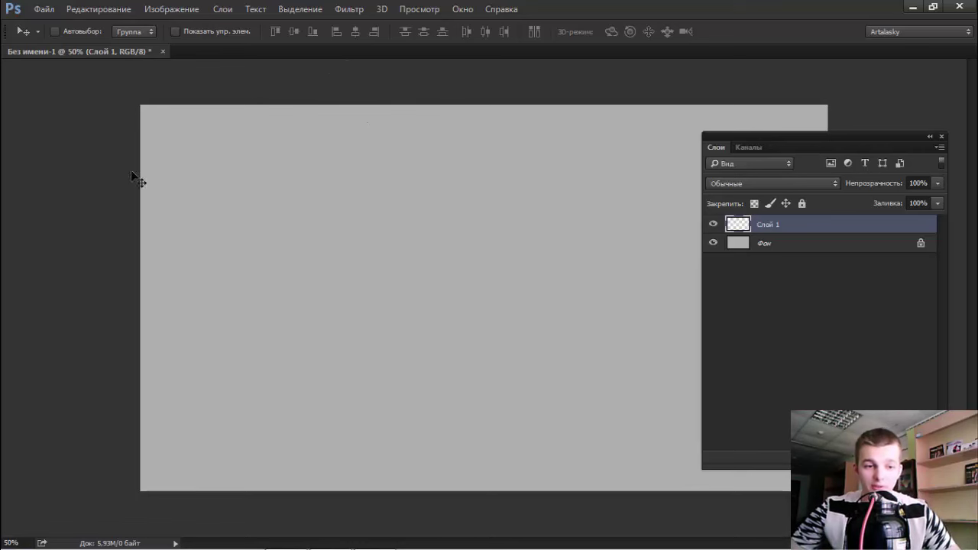
{"action": "mouse_move", "coordinate": [785, 143]}
{"action": "left_mouse_down"}
{"action": "mouse_move", "coordinate": [797, 155]}
{"action": "mouse_move", "coordinate": [801, 207]}
{"action": "left_mouse_up"}
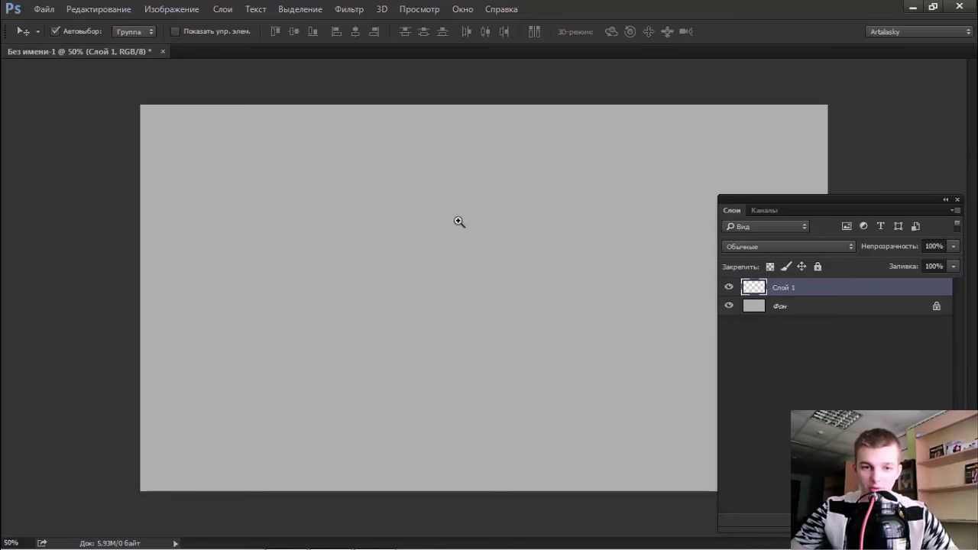
Scroll around the canvas and zoom in to about 56%
{"action": "scroll", "coordinate": [496, 222], "scroll_direction": "up", "scroll_amount": 3}
{"action": "scroll", "coordinate": [598, 199], "scroll_direction": "left", "scroll_amount": 5}
{"action": "scroll", "coordinate": [481, 245], "scroll_direction": "left", "scroll_amount": 2}
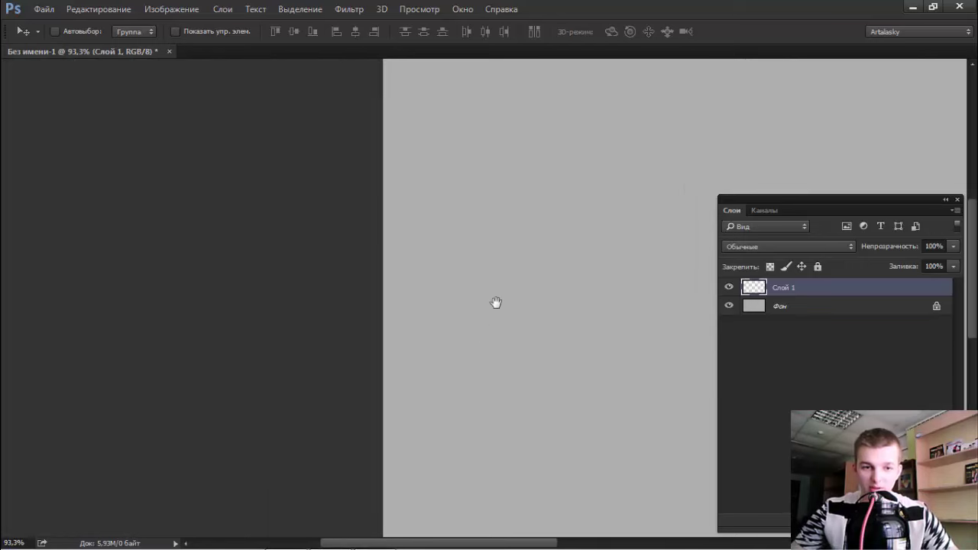
{"action": "scroll", "coordinate": [504, 229], "scroll_direction": "up", "scroll_amount": 3}
{"action": "scroll", "coordinate": [504, 230], "scroll_direction": "right", "scroll_amount": 3}
{"action": "scroll", "coordinate": [505, 183], "scroll_direction": "right", "scroll_amount": 5}
{"action": "scroll", "coordinate": [496, 229], "scroll_direction": "right", "scroll_amount": 1}
{"action": "scroll", "coordinate": [459, 230], "scroll_direction": "down", "scroll_amount": 2}
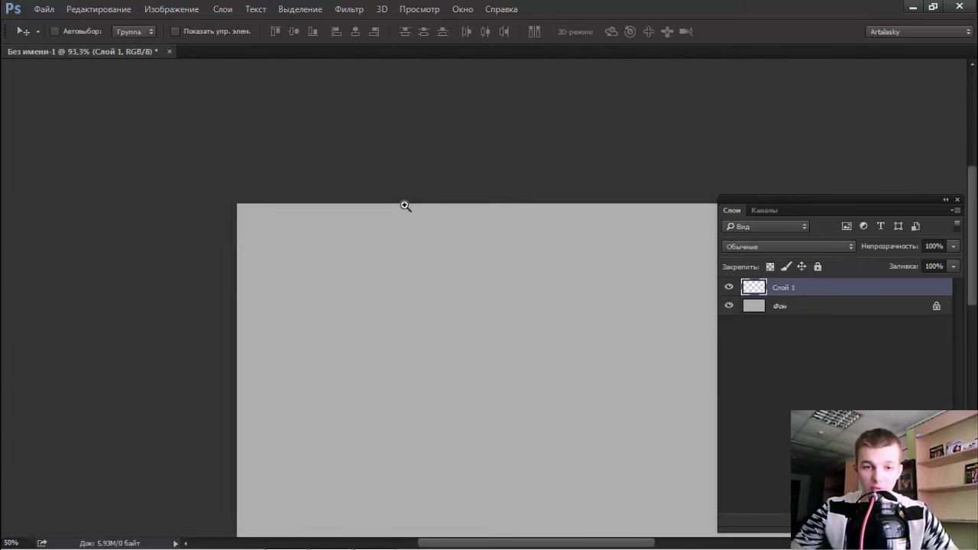
{"action": "scroll", "coordinate": [489, 286], "scroll_direction": "down", "scroll_amount": 2}
{"action": "scroll", "coordinate": [397, 221], "scroll_direction": "down", "scroll_amount": 4}
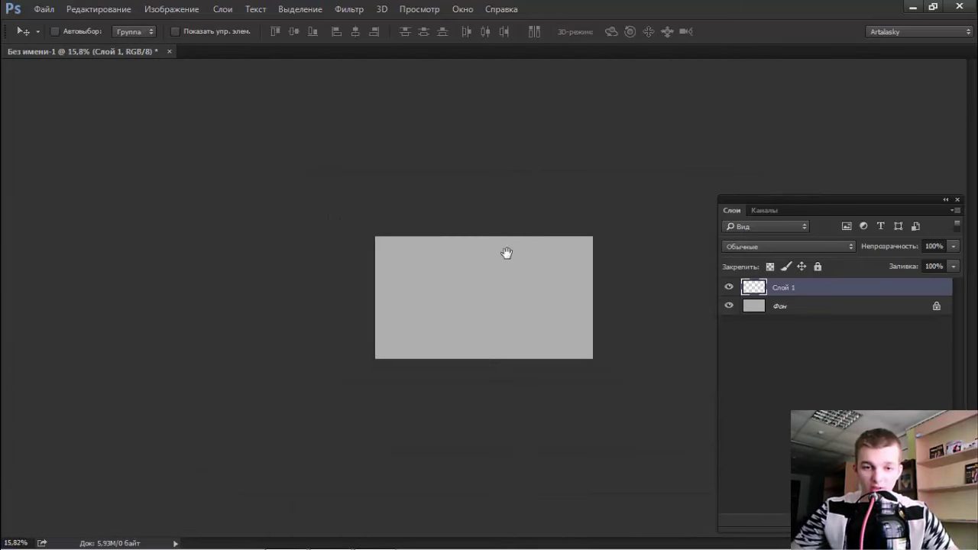
{"action": "left_click_drag", "start_coordinate": [507, 252], "coordinate": [562, 245]}
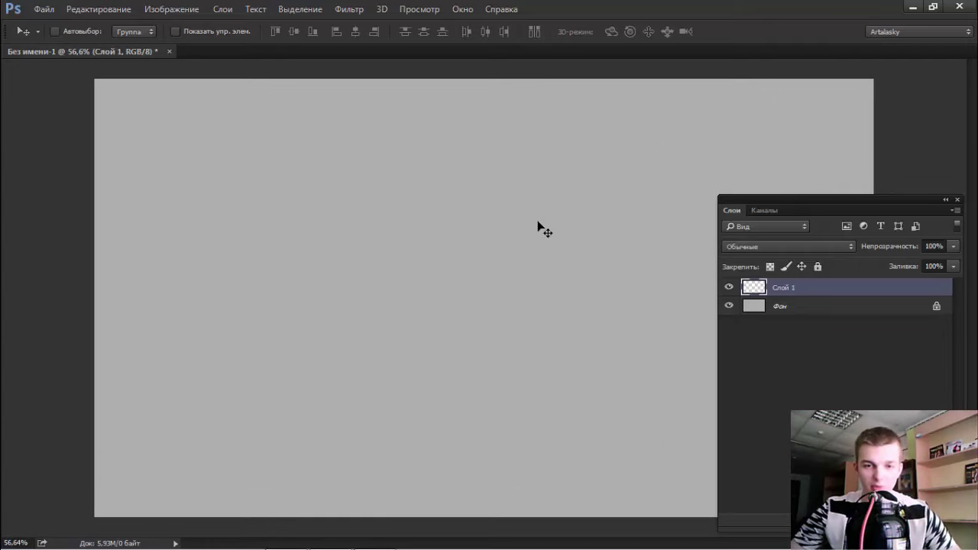
Cycle screen modes until the gray canvas shows alone in Full Screen Mode
{"action": "key", "text": "f"}
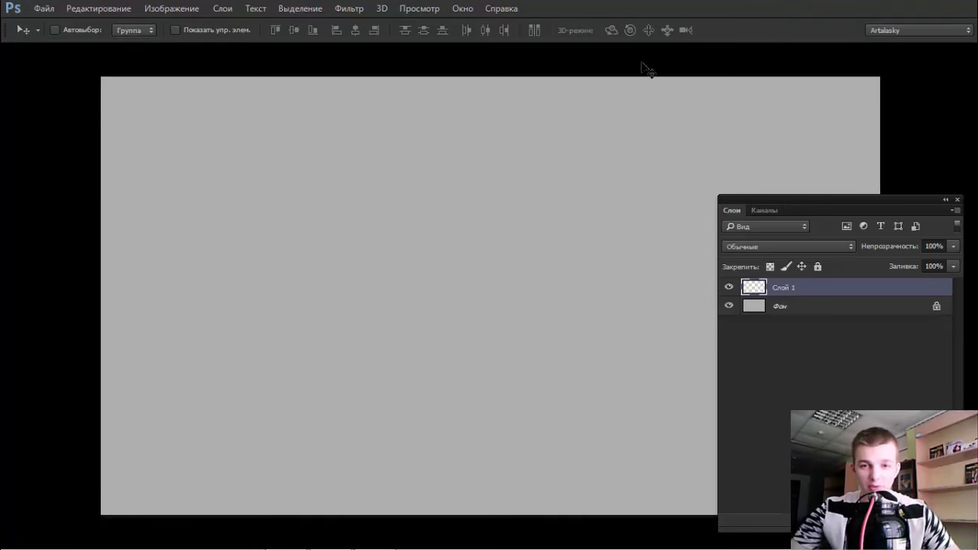
{"action": "mouse_move", "coordinate": [398, 163]}
{"action": "left_mouse_down"}
{"action": "mouse_move", "coordinate": [443, 163]}
{"action": "mouse_move", "coordinate": [537, 303]}
{"action": "mouse_move", "coordinate": [236, 212]}
{"action": "mouse_move", "coordinate": [391, 209]}
{"action": "mouse_move", "coordinate": [247, 201]}
{"action": "mouse_move", "coordinate": [283, 199]}
{"action": "mouse_move", "coordinate": [240, 216]}
{"action": "left_mouse_up"}
{"action": "left_click_drag", "start_coordinate": [363, 212], "coordinate": [402, 203]}
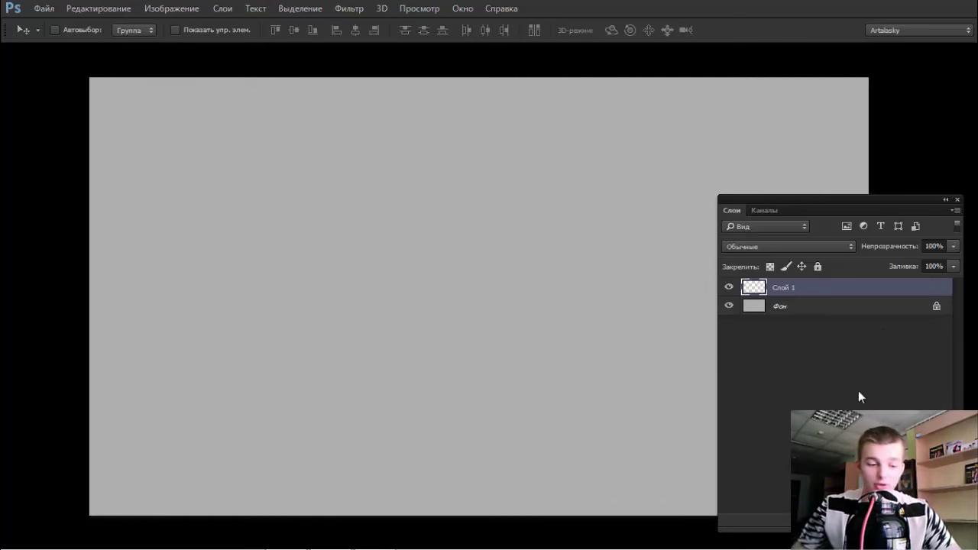
{"action": "key", "text": "f"}
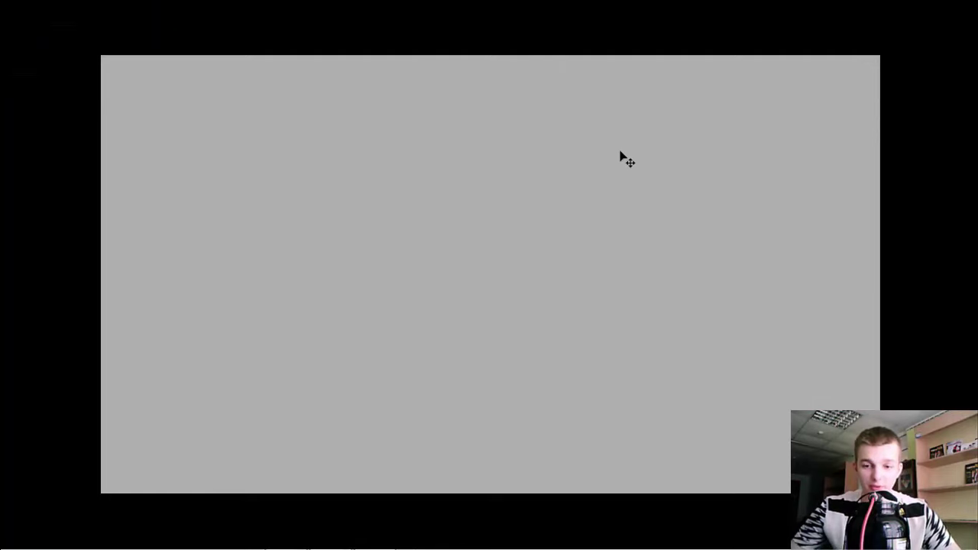
{"action": "key", "text": "f"}
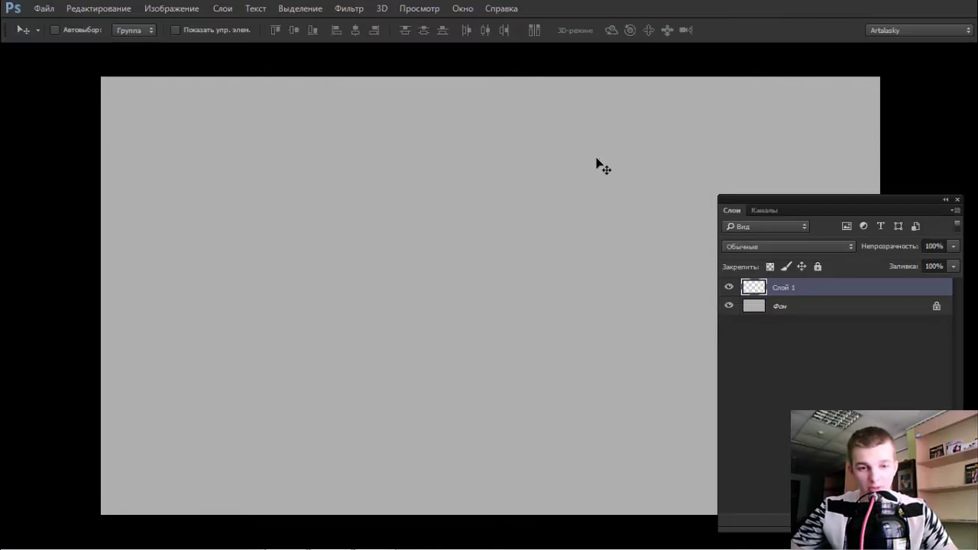
{"action": "key", "text": "f"}
{"action": "key", "text": "f"}
{"action": "key", "text": "f"}
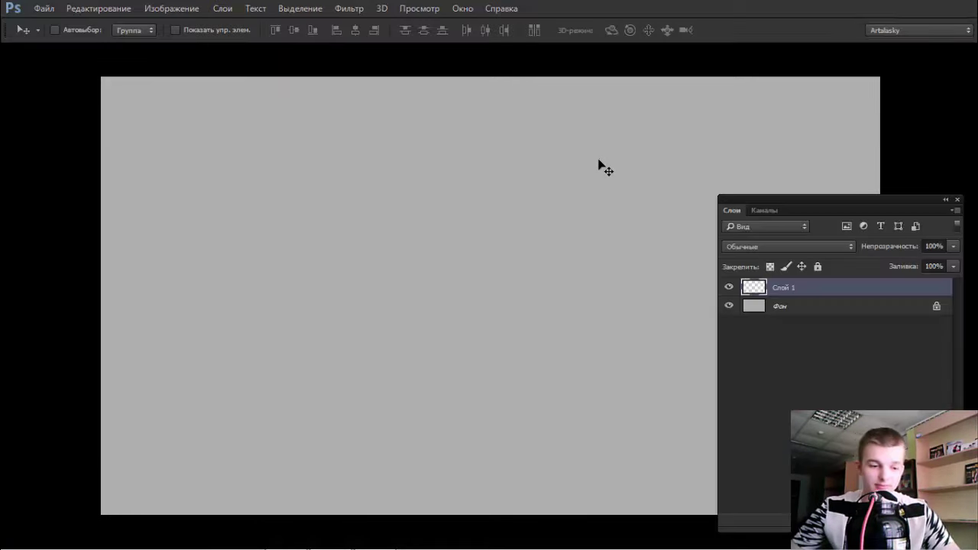
{"action": "key", "text": "f"}
{"action": "key", "text": "f"}
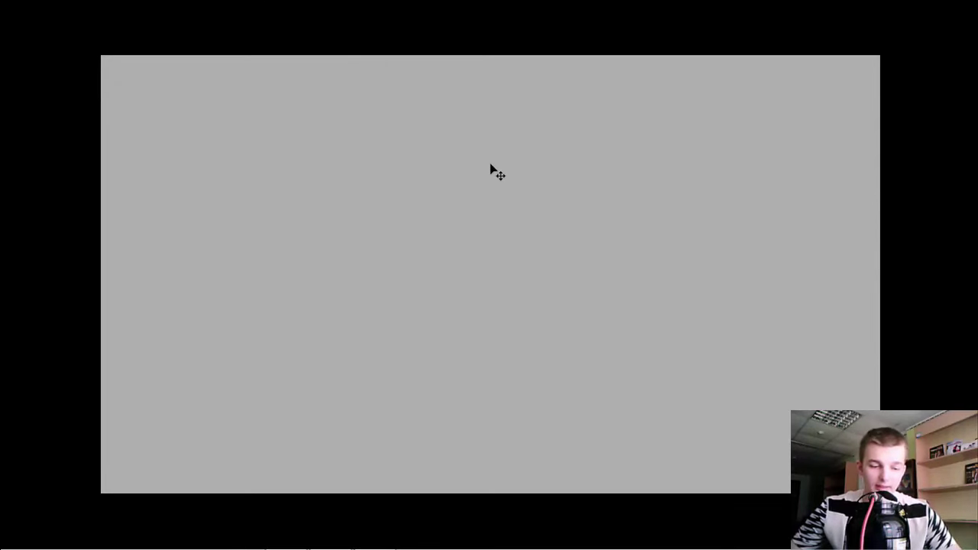
{"action": "key", "text": "f"}
{"action": "key", "text": "f"}
{"action": "key", "text": "f"}
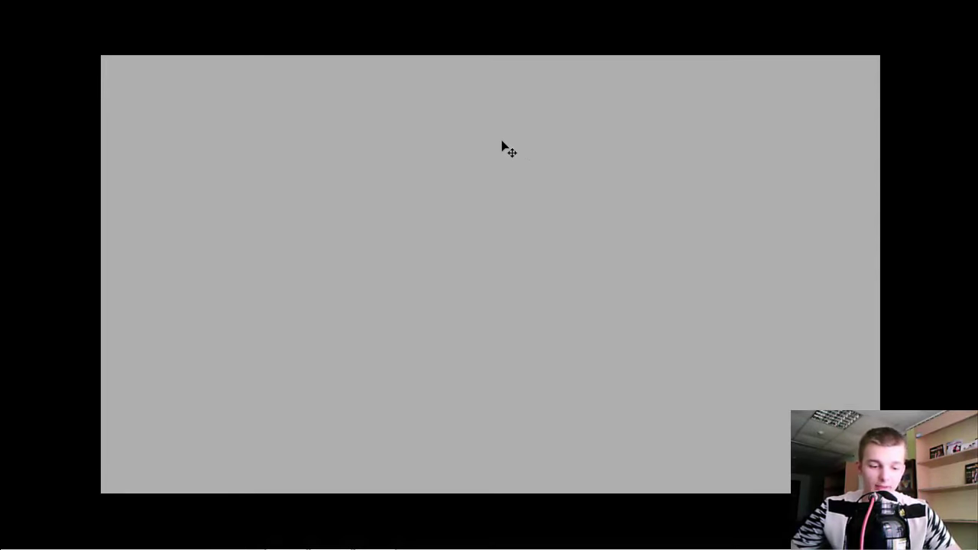
{"action": "key", "text": "m"}
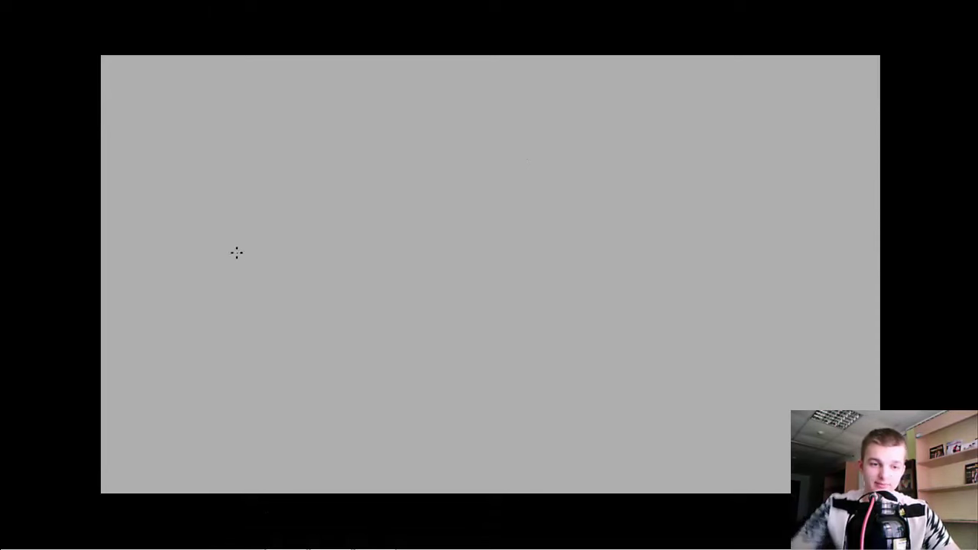
Brush the long center line, pommel, crescent guard arc, grip edges and blade's upper edge
{"action": "mouse_move", "coordinate": [201, 272]}
{"action": "left_mouse_down"}
{"action": "mouse_move", "coordinate": [478, 234]}
{"action": "mouse_move", "coordinate": [731, 179]}
{"action": "mouse_move", "coordinate": [640, 195]}
{"action": "left_mouse_up"}
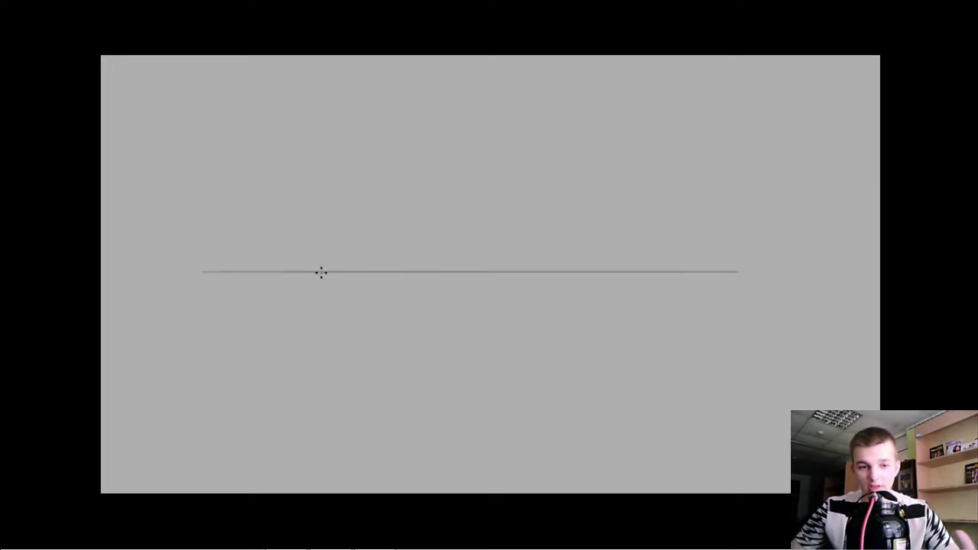
{"action": "left_click", "coordinate": [202, 272]}
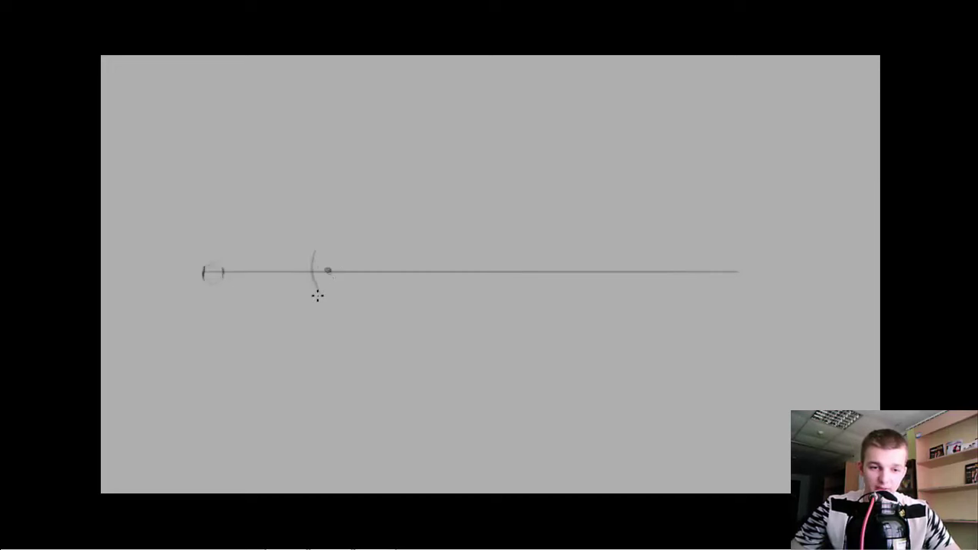
{"action": "left_click_drag", "start_coordinate": [317, 294], "coordinate": [319, 245]}
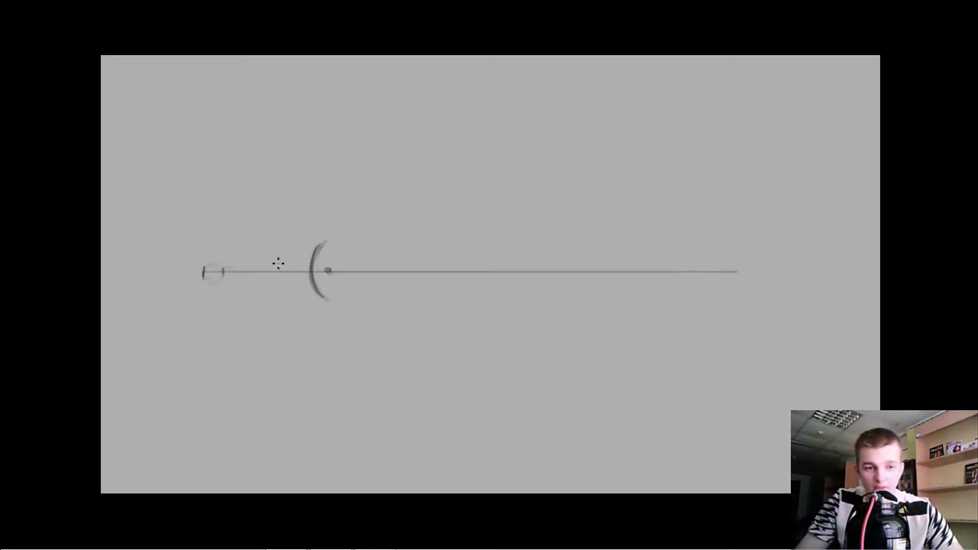
{"action": "mouse_move", "coordinate": [282, 264]}
{"action": "left_mouse_down"}
{"action": "mouse_move", "coordinate": [259, 267]}
{"action": "mouse_move", "coordinate": [303, 277]}
{"action": "left_mouse_up"}
{"action": "left_click_drag", "start_coordinate": [241, 266], "coordinate": [305, 262]}
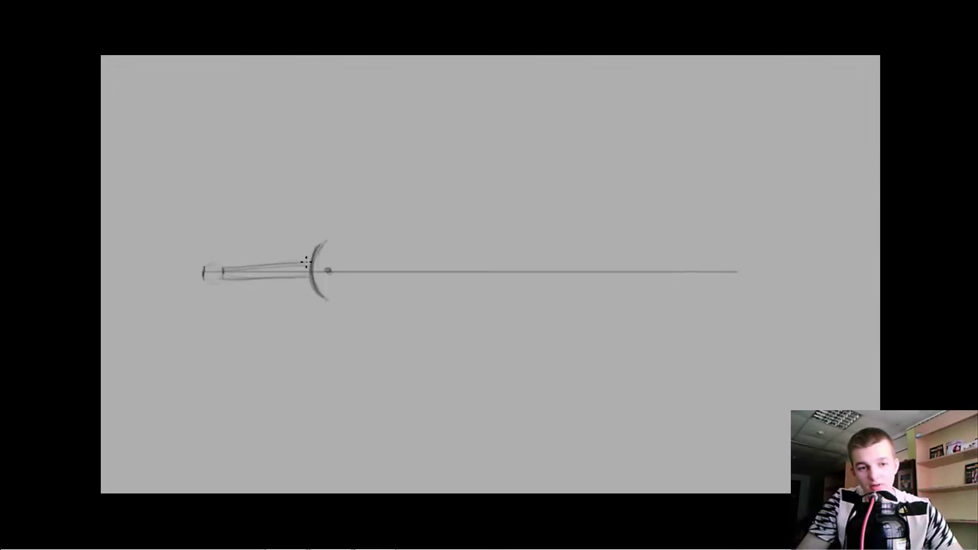
{"action": "left_click_drag", "start_coordinate": [218, 277], "coordinate": [309, 278]}
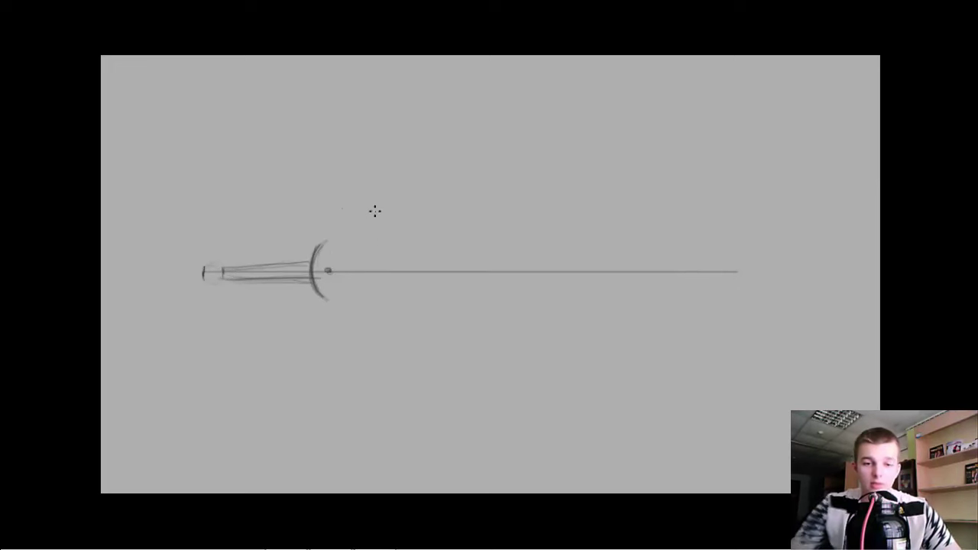
{"action": "left_click_drag", "start_coordinate": [327, 264], "coordinate": [665, 240]}
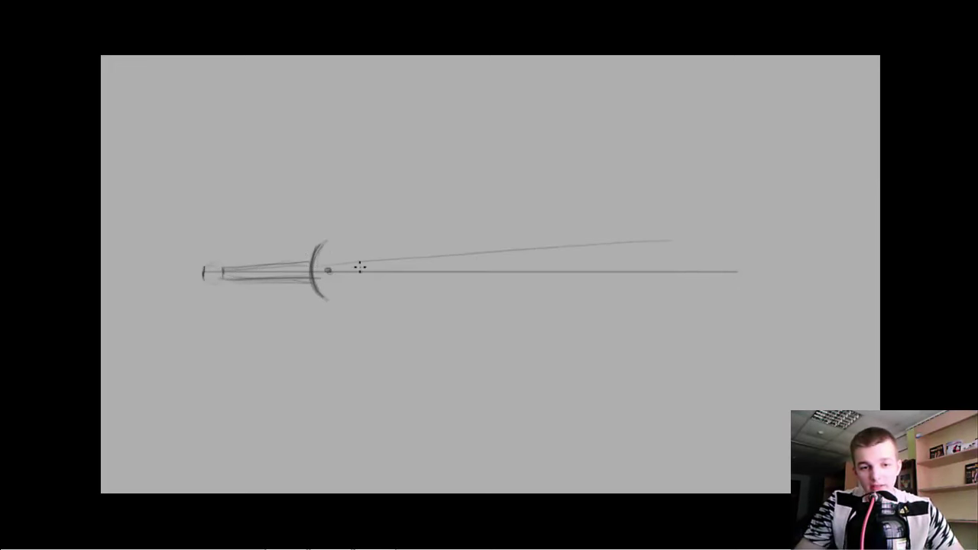
Redraw the blade's upper edge straight and add its lower edge
{"action": "key", "text": "ctrl+z"}
{"action": "left_click_drag", "start_coordinate": [328, 266], "coordinate": [728, 266]}
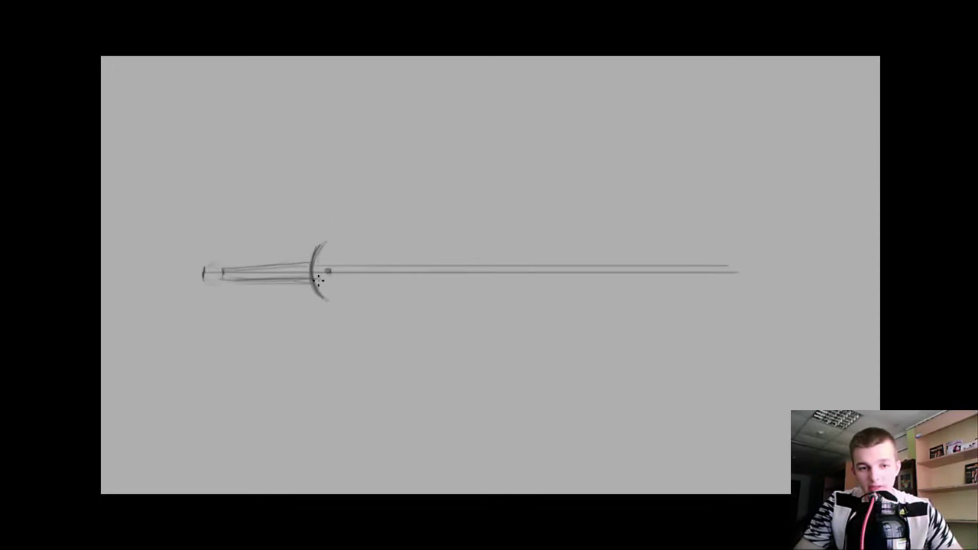
{"action": "left_click_drag", "start_coordinate": [319, 279], "coordinate": [689, 281]}
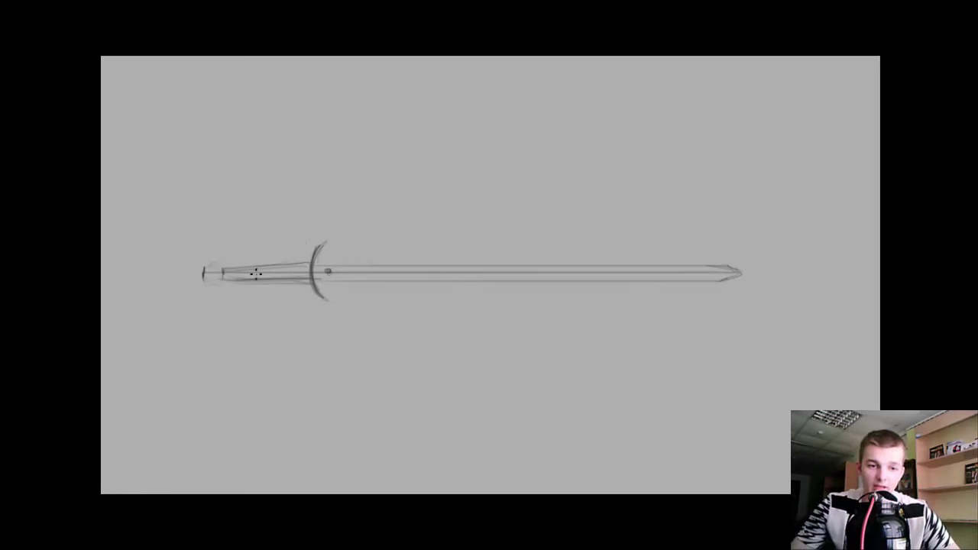
Darken the grip and guard strokes, sketch a hand guard above the grip, erase stray lines
{"action": "mouse_move", "coordinate": [245, 268]}
{"action": "left_mouse_down"}
{"action": "mouse_move", "coordinate": [248, 278]}
{"action": "mouse_move", "coordinate": [286, 289]}
{"action": "left_mouse_up"}
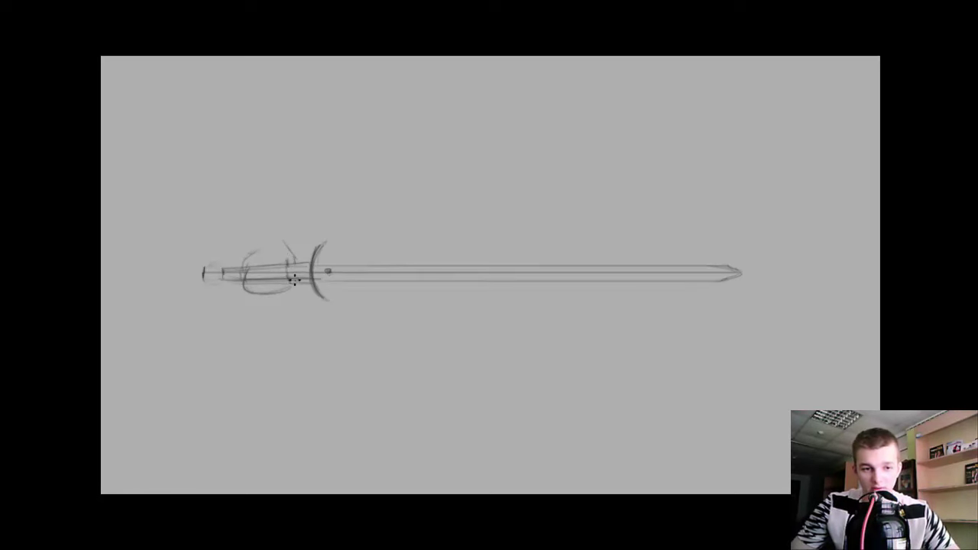
{"action": "left_click_drag", "start_coordinate": [245, 285], "coordinate": [241, 265]}
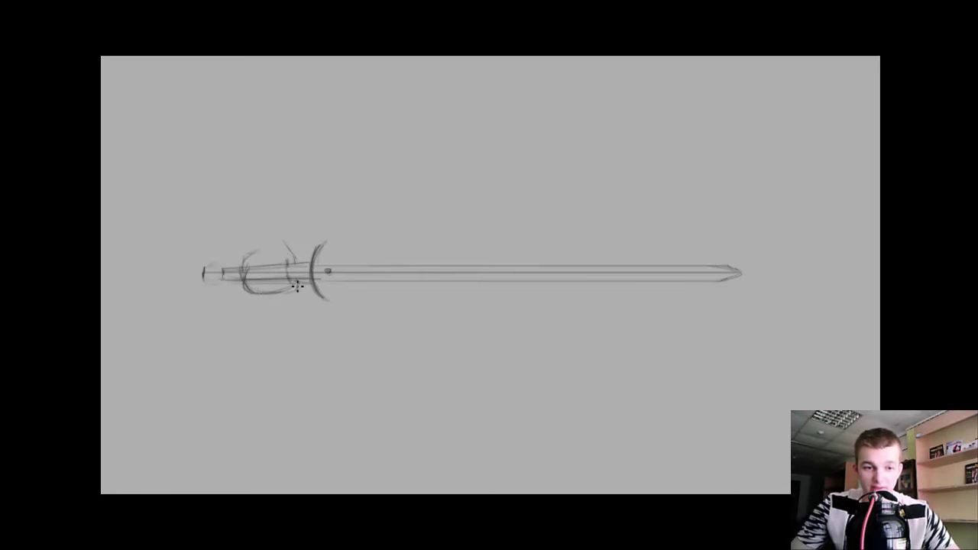
{"action": "left_click_drag", "start_coordinate": [297, 286], "coordinate": [287, 286]}
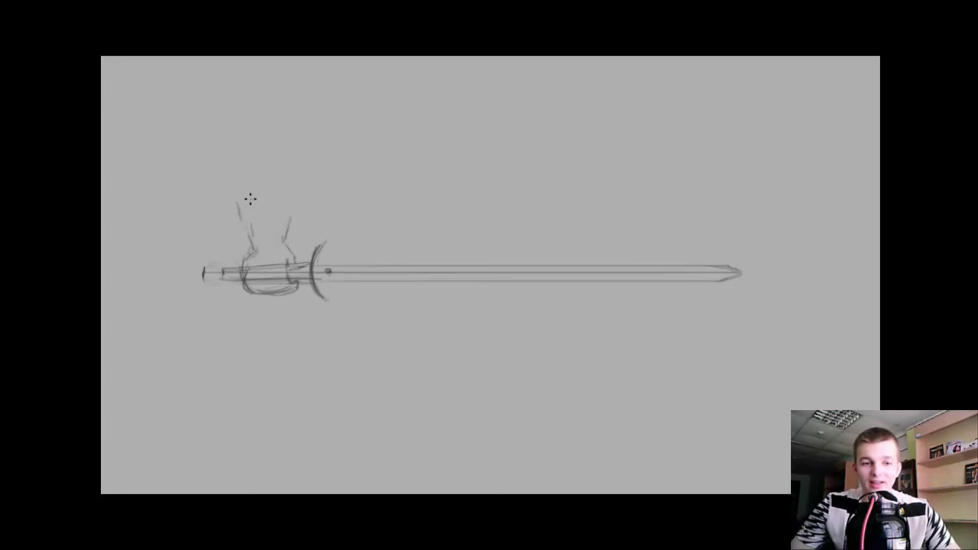
{"action": "mouse_move", "coordinate": [249, 198]}
{"action": "left_mouse_down"}
{"action": "mouse_move", "coordinate": [247, 207]}
{"action": "mouse_move", "coordinate": [295, 199]}
{"action": "mouse_move", "coordinate": [291, 222]}
{"action": "left_mouse_up"}
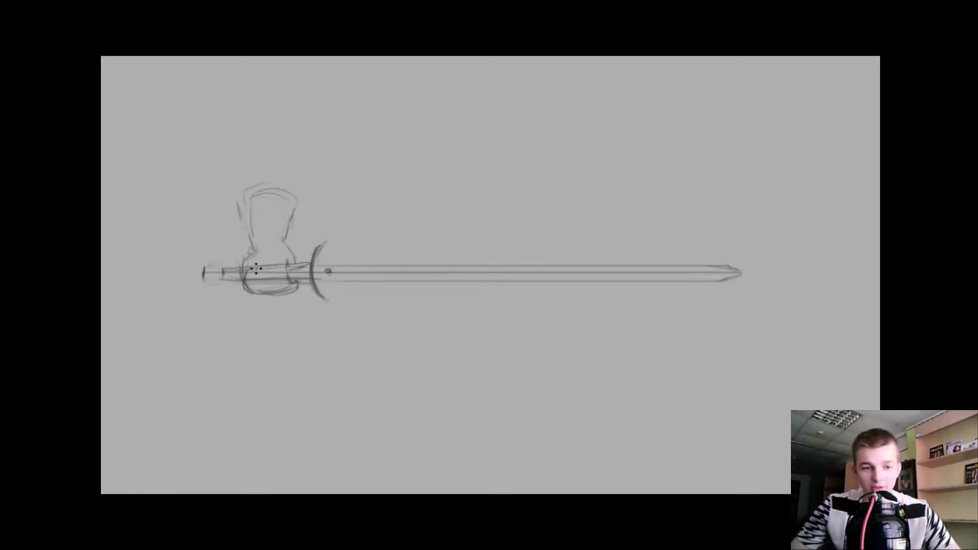
{"action": "mouse_move", "coordinate": [264, 269]}
{"action": "left_mouse_down"}
{"action": "mouse_move", "coordinate": [275, 275]}
{"action": "mouse_move", "coordinate": [264, 271]}
{"action": "left_mouse_up"}
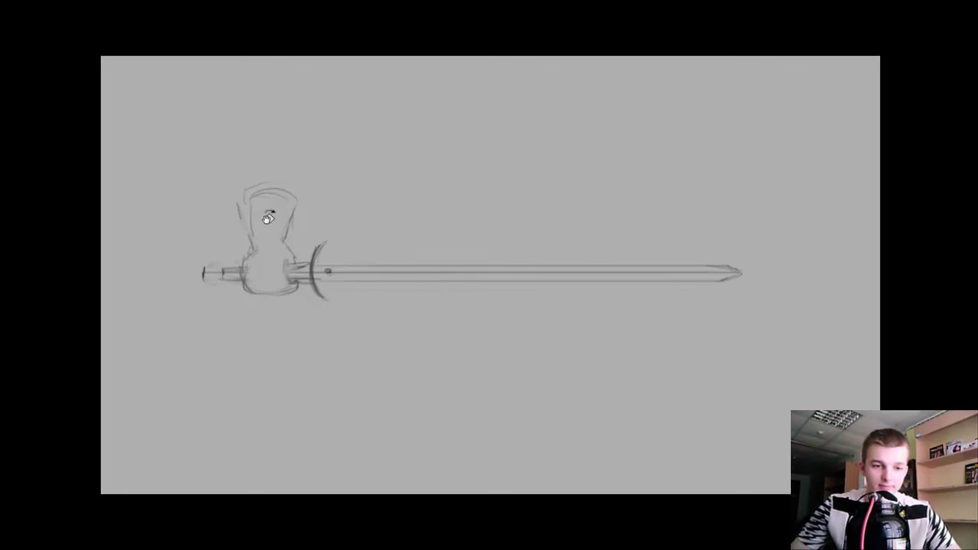
Undo the hand guard, redraw the grip's top edge and erase the old curved guard strokes
{"action": "key", "text": "ctrl+z"}
{"action": "key", "text": "ctrl+z"}
{"action": "key", "text": "ctrl+z"}
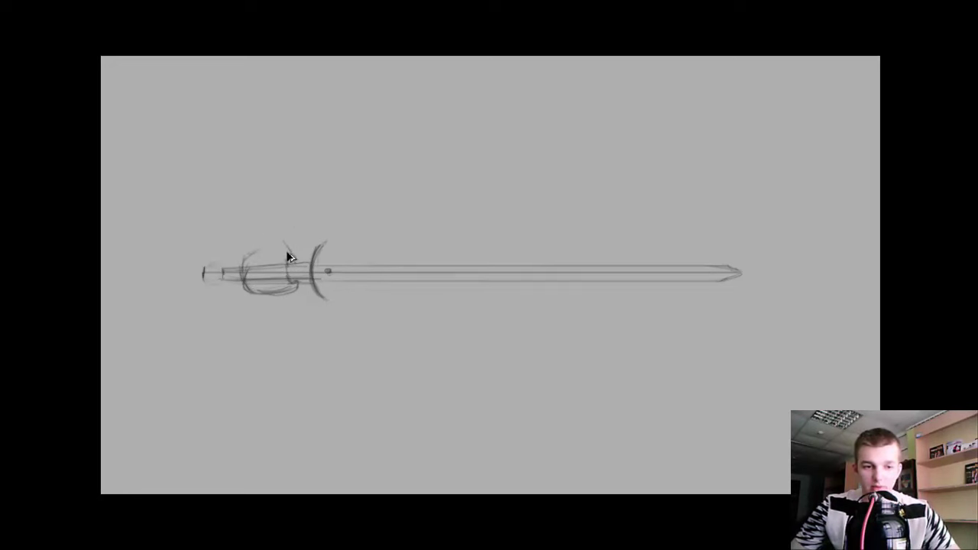
{"action": "mouse_move", "coordinate": [282, 255]}
{"action": "left_mouse_down"}
{"action": "mouse_move", "coordinate": [250, 253]}
{"action": "mouse_move", "coordinate": [290, 252]}
{"action": "mouse_move", "coordinate": [282, 284]}
{"action": "mouse_move", "coordinate": [321, 240]}
{"action": "mouse_move", "coordinate": [299, 261]}
{"action": "left_mouse_up"}
{"action": "mouse_move", "coordinate": [319, 303]}
{"action": "left_mouse_down"}
{"action": "mouse_move", "coordinate": [311, 278]}
{"action": "mouse_move", "coordinate": [336, 252]}
{"action": "left_mouse_up"}
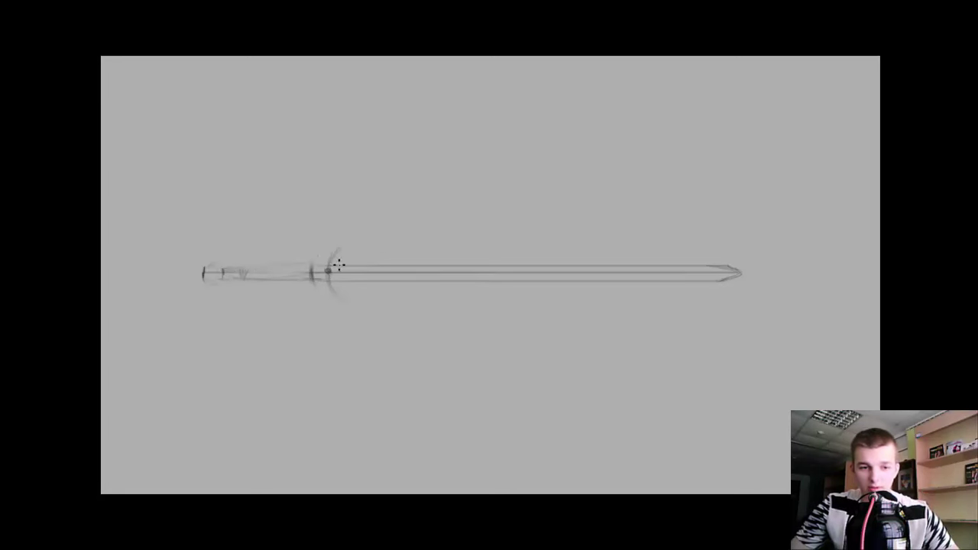
{"action": "left_click_drag", "start_coordinate": [304, 266], "coordinate": [239, 266]}
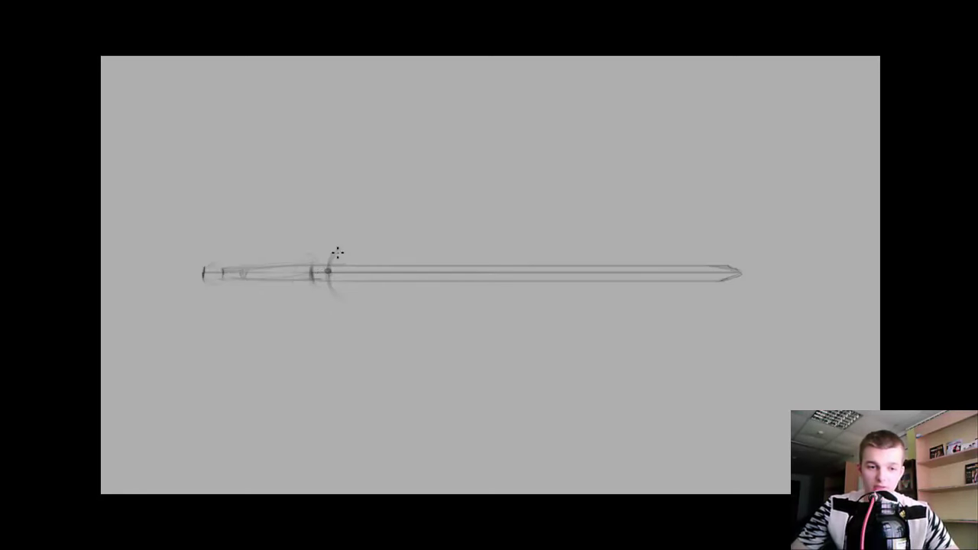
{"action": "left_click_drag", "start_coordinate": [336, 249], "coordinate": [349, 299]}
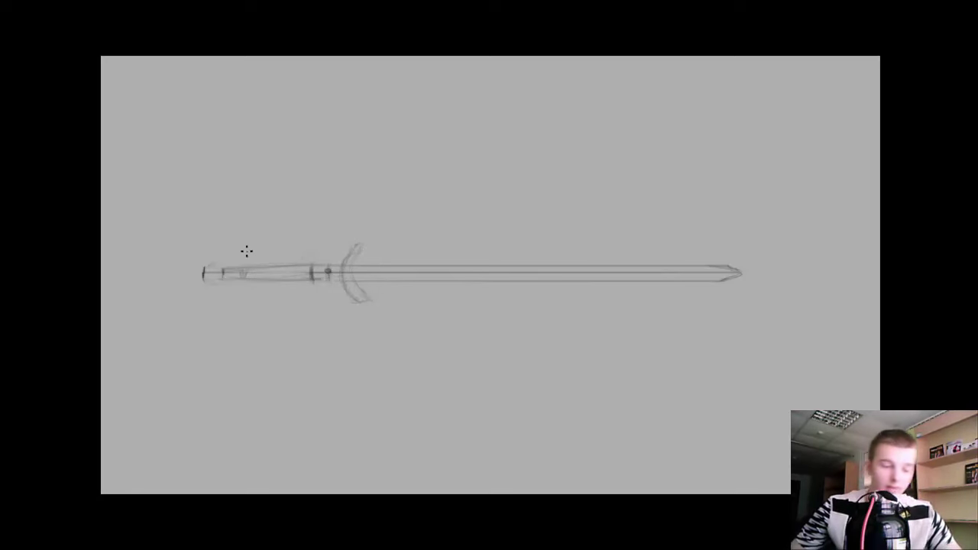
Lasso the pommel and slide it 83 px right toward the blade
{"action": "left_click_drag", "start_coordinate": [209, 235], "coordinate": [179, 271]}
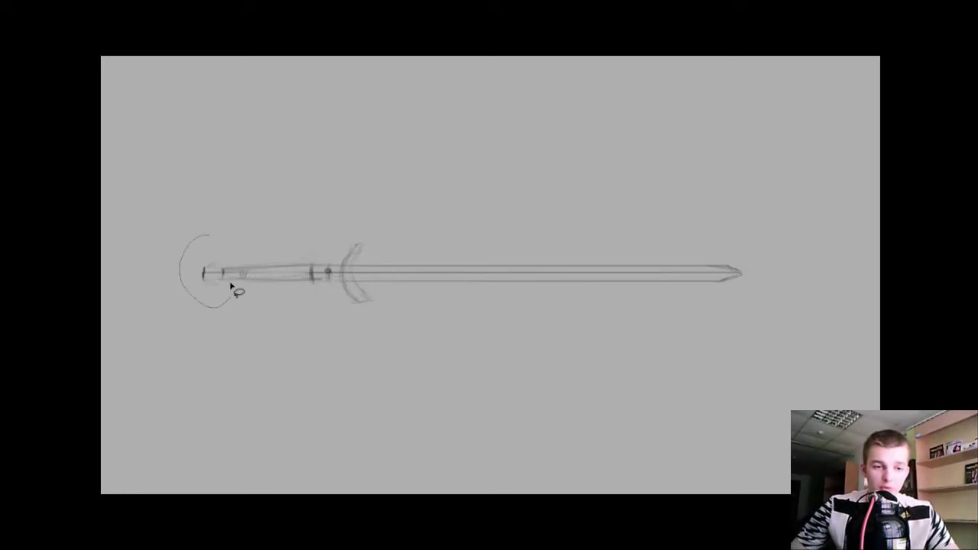
{"action": "left_click_drag", "start_coordinate": [196, 304], "coordinate": [228, 221]}
{"action": "mouse_move", "coordinate": [214, 274]}
{"action": "left_mouse_down"}
{"action": "mouse_move", "coordinate": [268, 273]}
{"action": "mouse_move", "coordinate": [261, 265]}
{"action": "left_mouse_up"}
{"action": "key", "text": "ctrl+d"}
{"action": "key", "text": "b"}
{"action": "key", "text": "e"}
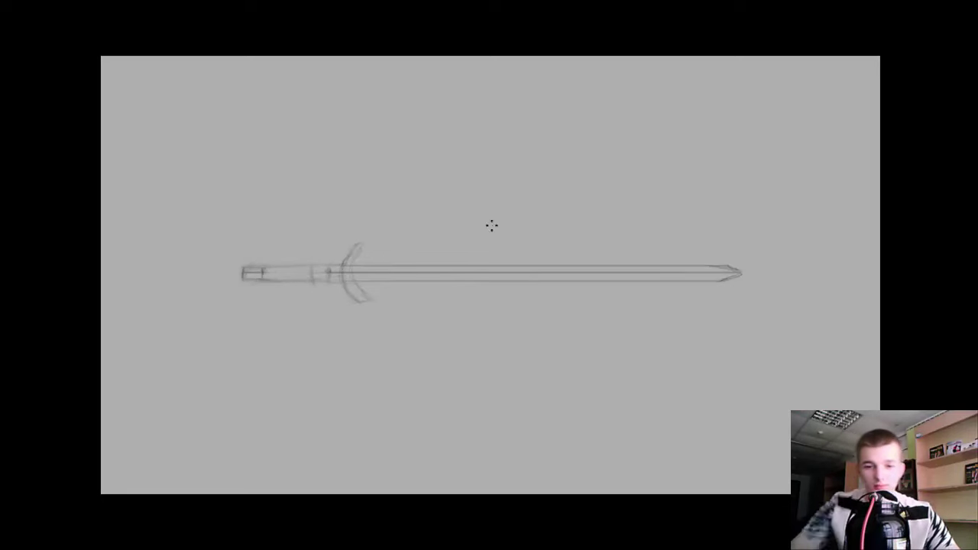
Move the blade tip 201 px left, redraw a round pommel, and erase the sharp tip
{"action": "key", "text": "l"}
{"action": "left_click_drag", "start_coordinate": [685, 252], "coordinate": [676, 243]}
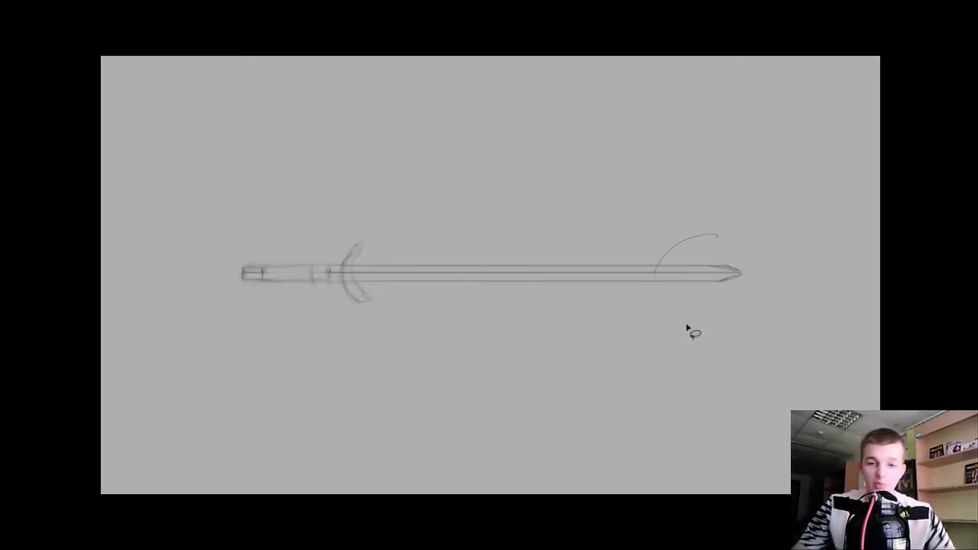
{"action": "left_click_drag", "start_coordinate": [731, 279], "coordinate": [644, 281]}
{"action": "key", "text": "ctrl+d"}
{"action": "key", "text": "b"}
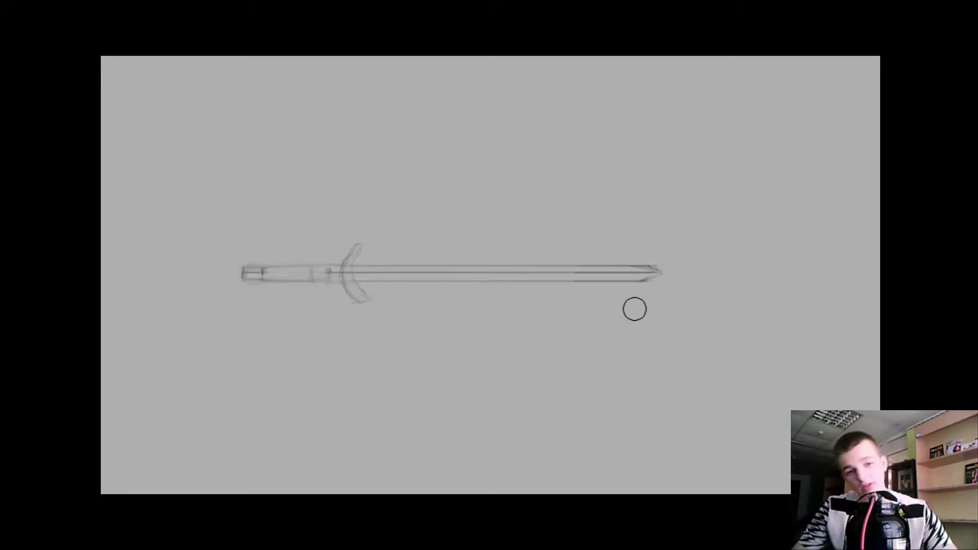
{"action": "key", "text": "l"}
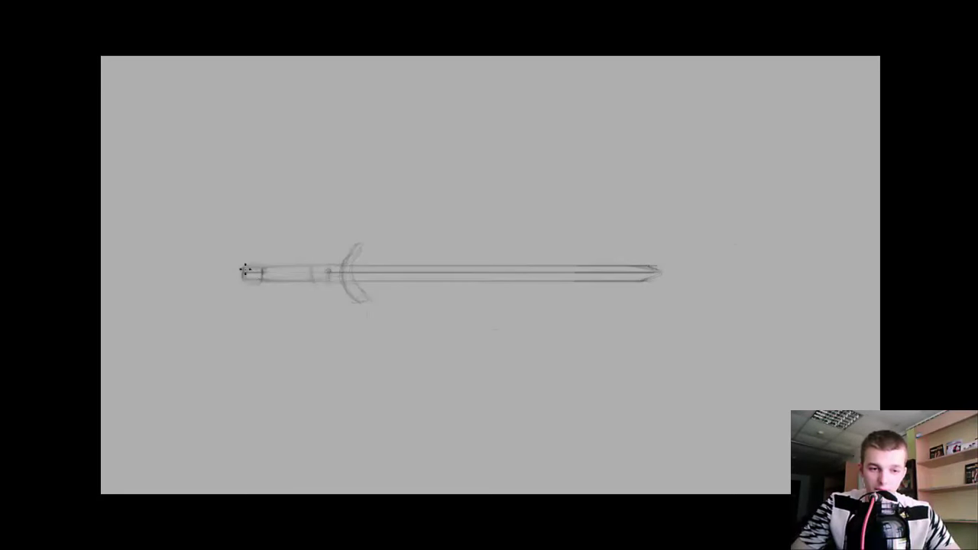
{"action": "left_click_drag", "start_coordinate": [245, 269], "coordinate": [250, 272]}
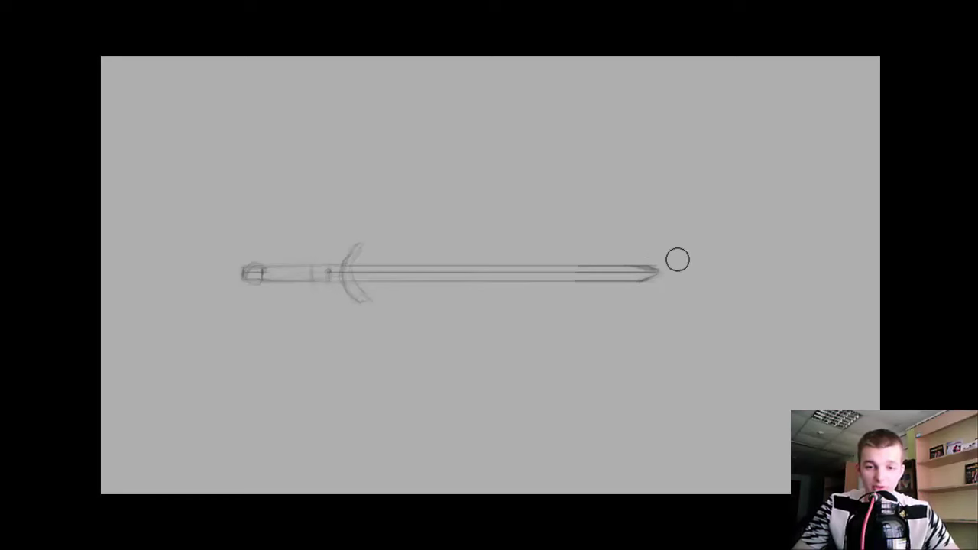
{"action": "mouse_move", "coordinate": [679, 260]}
{"action": "left_mouse_down"}
{"action": "mouse_move", "coordinate": [629, 262]}
{"action": "mouse_move", "coordinate": [655, 273]}
{"action": "left_mouse_up"}
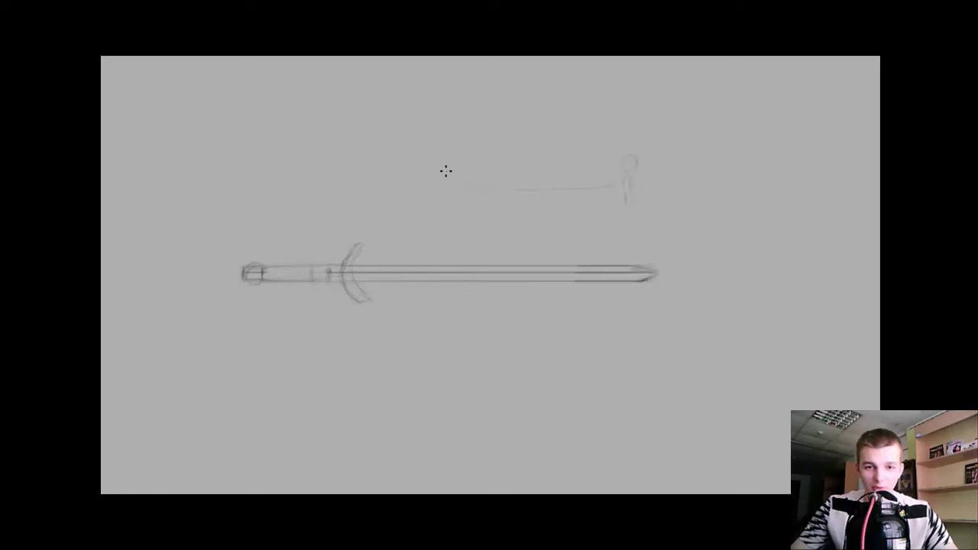
Sketch a trial axe above the sword, then lasso and delete it
{"action": "left_click_drag", "start_coordinate": [475, 154], "coordinate": [460, 214]}
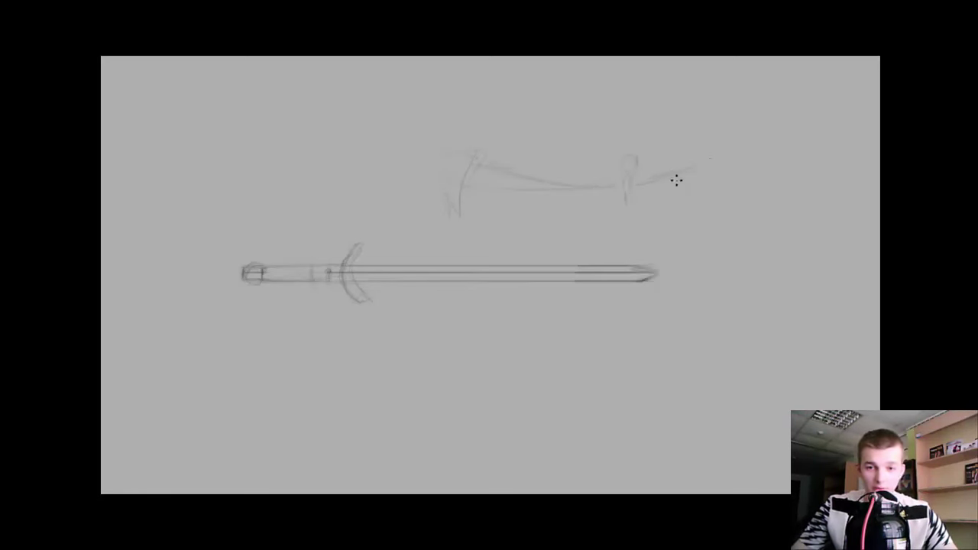
{"action": "left_click_drag", "start_coordinate": [676, 179], "coordinate": [695, 165]}
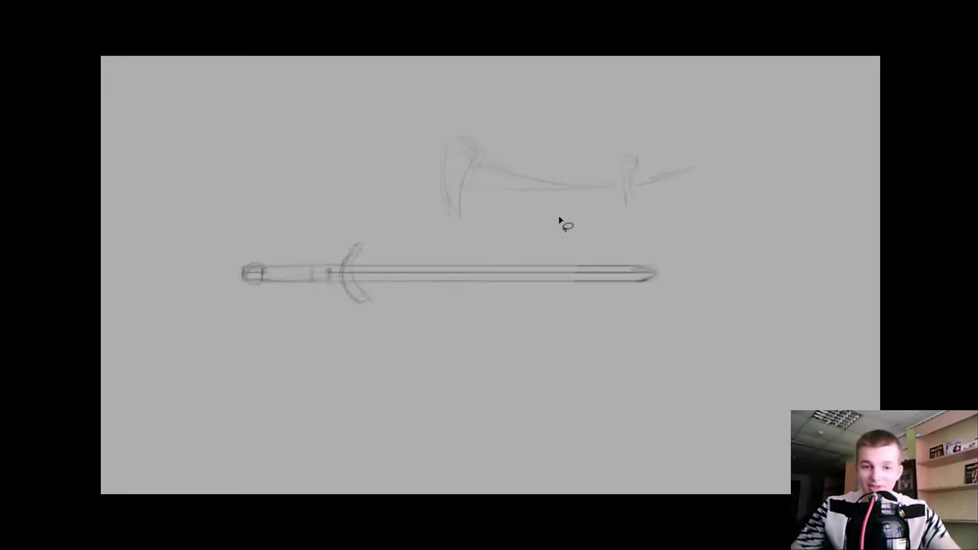
{"action": "left_click_drag", "start_coordinate": [544, 221], "coordinate": [407, 190]}
{"action": "left_click_drag", "start_coordinate": [400, 149], "coordinate": [545, 229]}
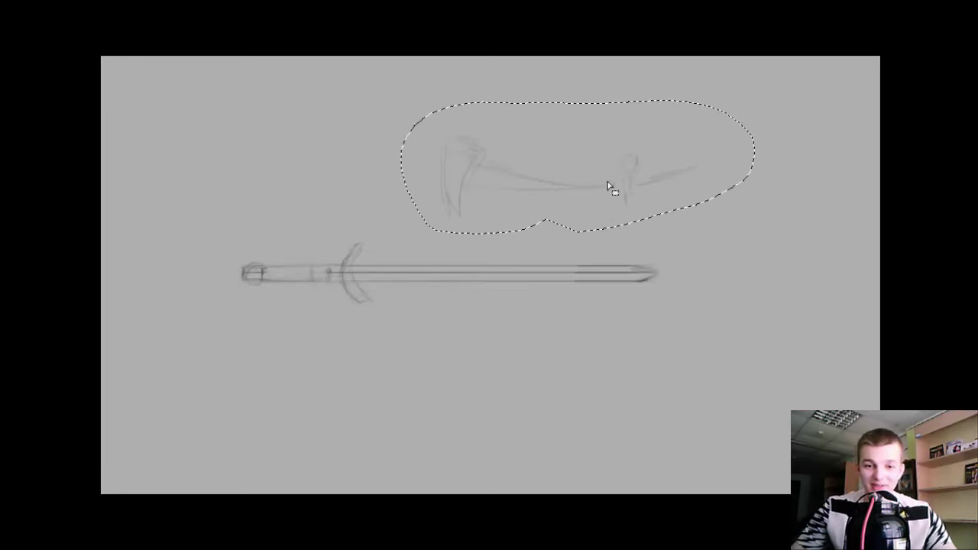
{"action": "key", "text": "Delete"}
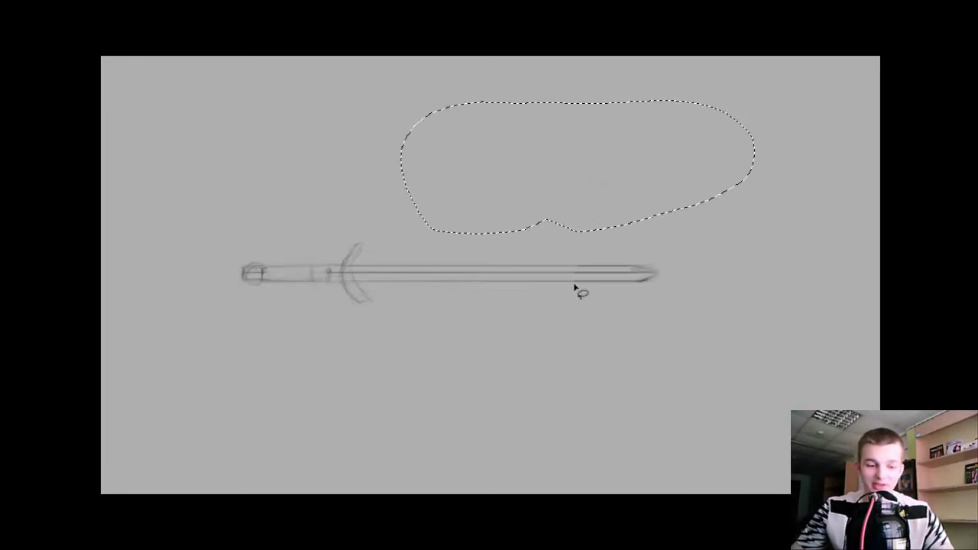
{"action": "key", "text": "ctrl+d"}
Move the whole sword 120 px right and add a second crescent guard stroke
{"action": "left_click_drag", "start_coordinate": [410, 220], "coordinate": [397, 200]}
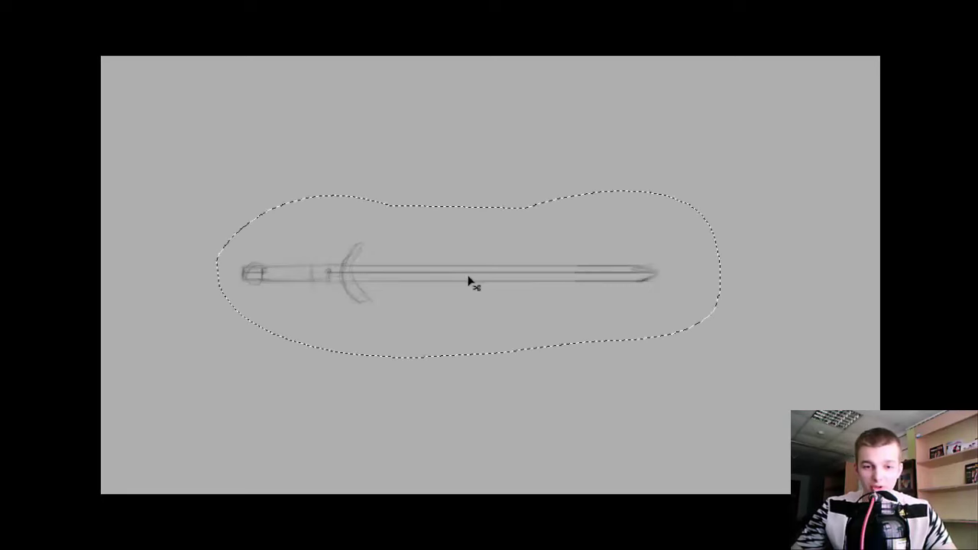
{"action": "left_click_drag", "start_coordinate": [469, 279], "coordinate": [523, 278]}
{"action": "key", "text": "ctrl+d"}
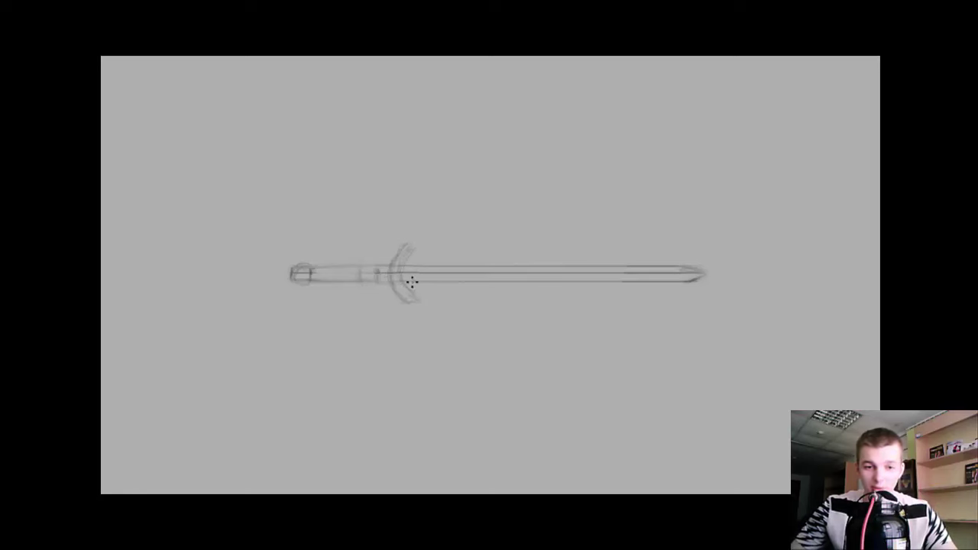
{"action": "left_click_drag", "start_coordinate": [397, 269], "coordinate": [414, 249]}
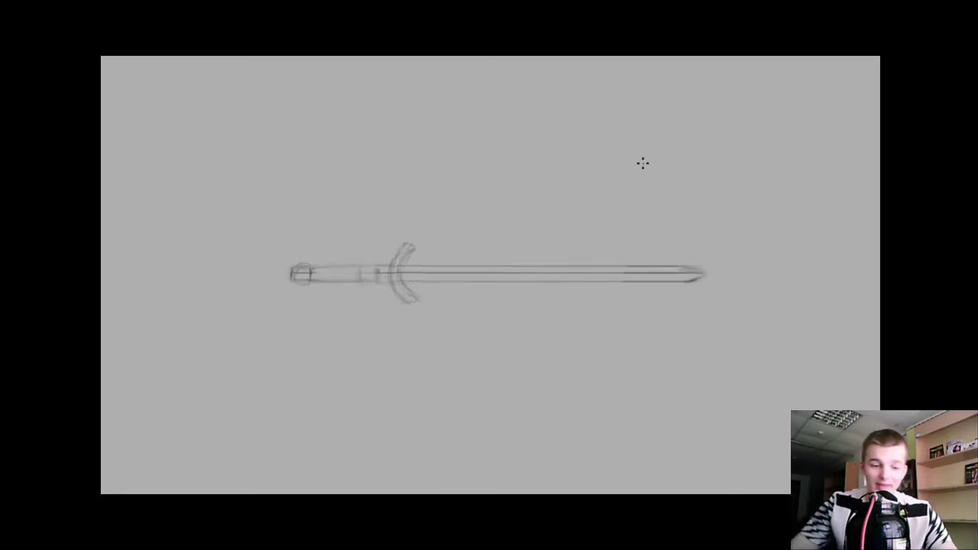
{"action": "left_click_drag", "start_coordinate": [680, 280], "coordinate": [698, 274]}
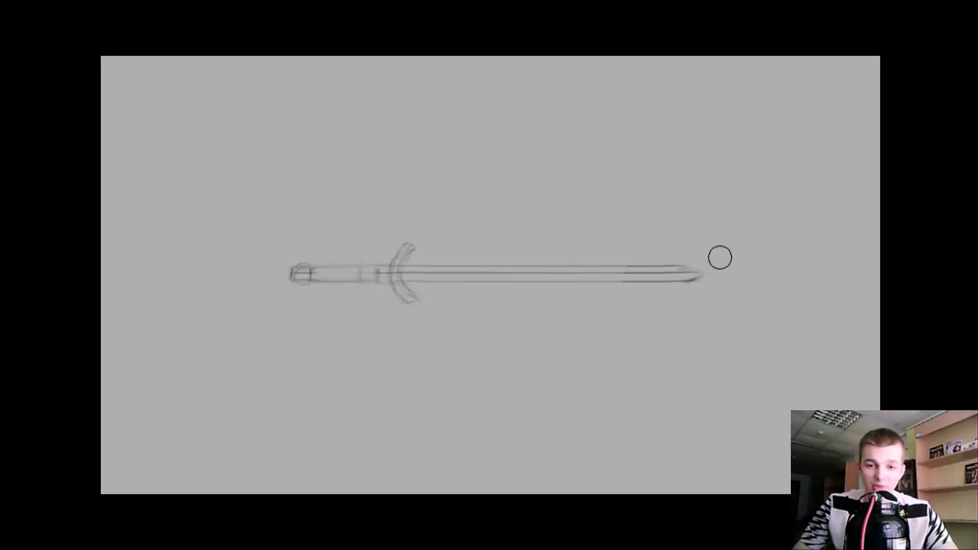
{"action": "key", "text": "ctrl+z"}
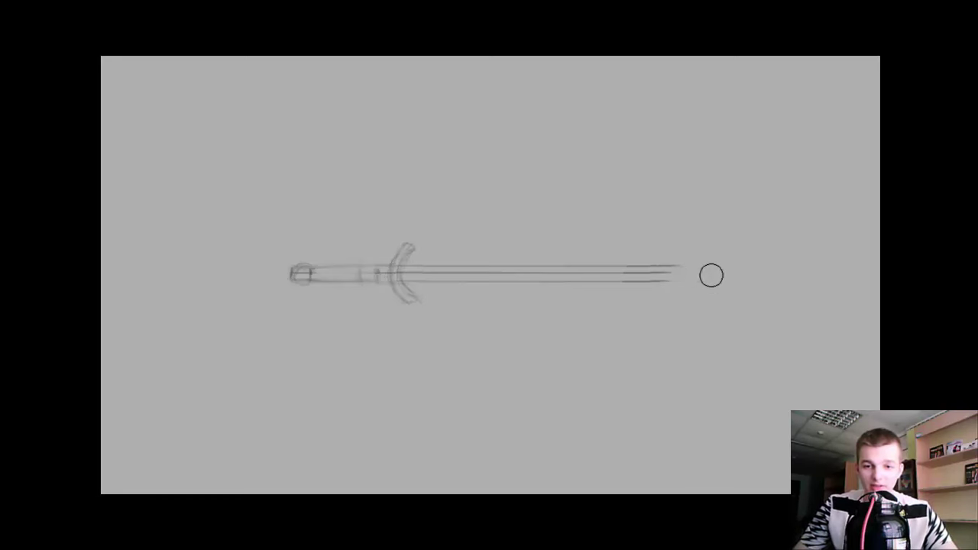
Zoom in and sketch a small figure with an arm and a pointed sword above the large sword
{"action": "left_click", "coordinate": [669, 273]}
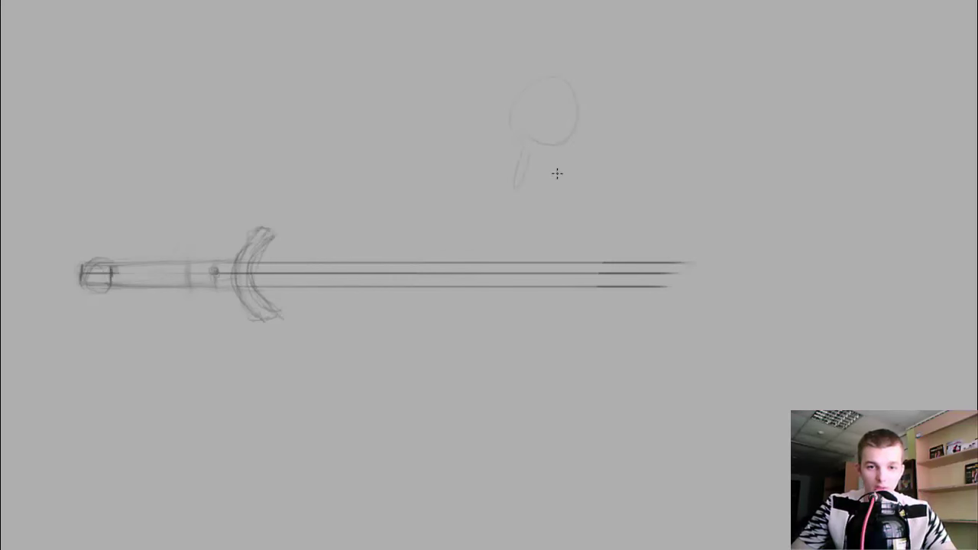
{"action": "mouse_move", "coordinate": [619, 101]}
{"action": "left_mouse_down"}
{"action": "mouse_move", "coordinate": [553, 116]}
{"action": "mouse_move", "coordinate": [544, 60]}
{"action": "left_mouse_up"}
{"action": "left_click_drag", "start_coordinate": [612, 95], "coordinate": [558, 132]}
Add a guard and longer tip to the figure's sword, and redraw the big blade's tip rounded
{"action": "mouse_move", "coordinate": [486, 123]}
{"action": "left_mouse_down"}
{"action": "mouse_move", "coordinate": [491, 158]}
{"action": "mouse_move", "coordinate": [462, 150]}
{"action": "mouse_move", "coordinate": [455, 159]}
{"action": "left_mouse_up"}
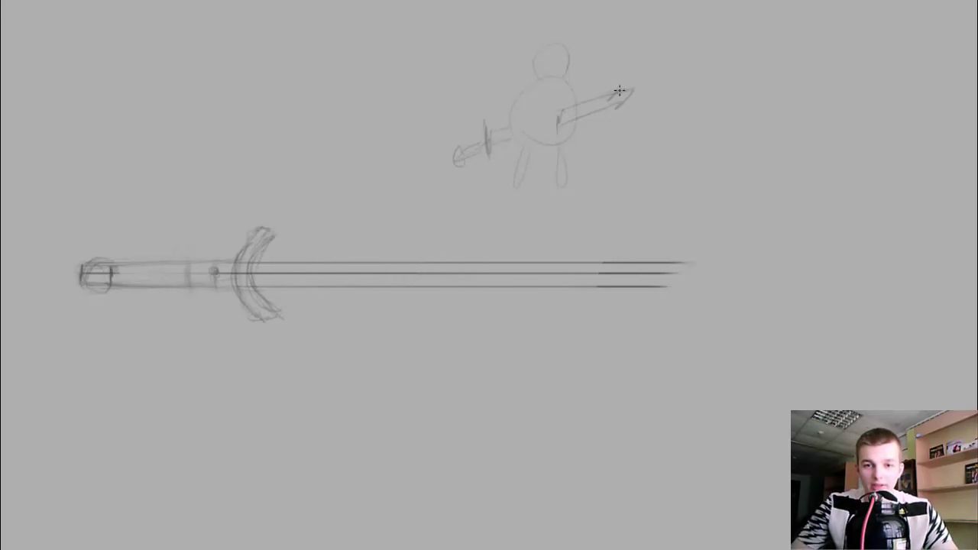
{"action": "left_click_drag", "start_coordinate": [616, 106], "coordinate": [643, 84]}
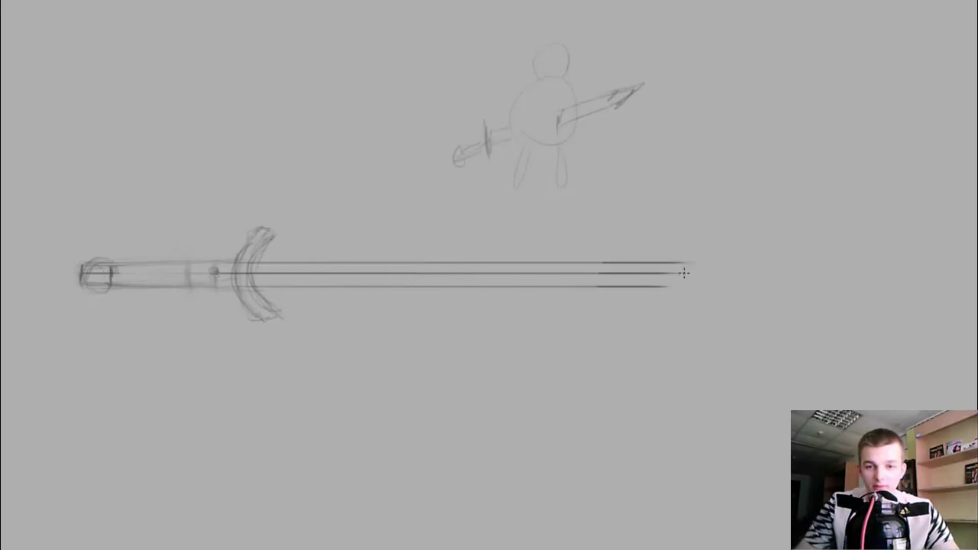
{"action": "mouse_move", "coordinate": [675, 262]}
{"action": "left_mouse_down"}
{"action": "mouse_move", "coordinate": [718, 276]}
{"action": "mouse_move", "coordinate": [658, 288]}
{"action": "left_mouse_up"}
{"action": "left_click_drag", "start_coordinate": [722, 271], "coordinate": [690, 280]}
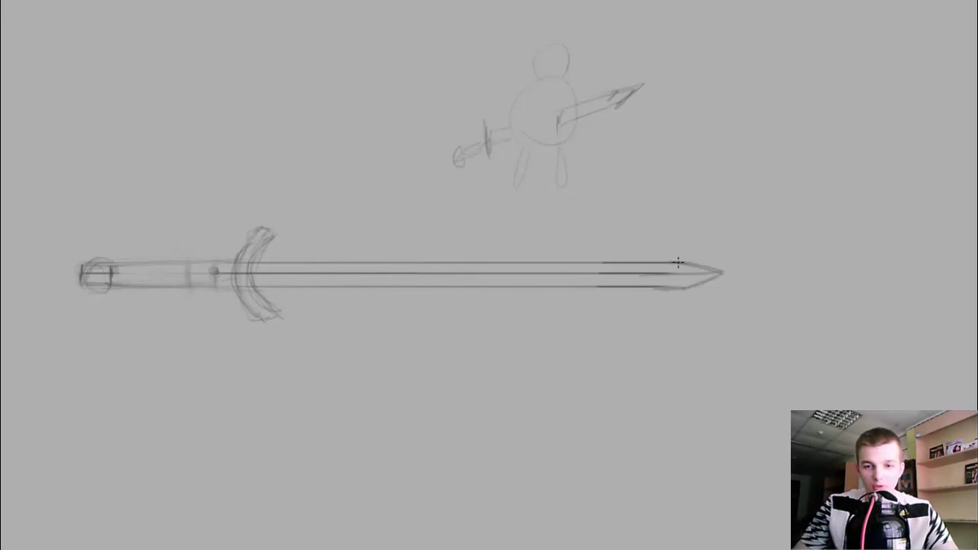
{"action": "left_click_drag", "start_coordinate": [694, 286], "coordinate": [677, 262]}
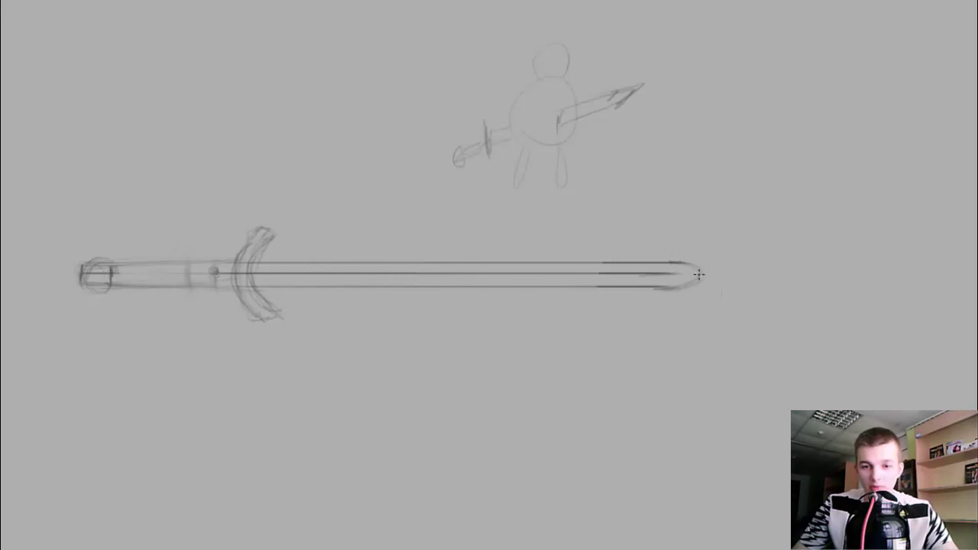
{"action": "mouse_move", "coordinate": [670, 282]}
{"action": "left_mouse_down"}
{"action": "mouse_move", "coordinate": [701, 270]}
{"action": "mouse_move", "coordinate": [671, 284]}
{"action": "left_mouse_up"}
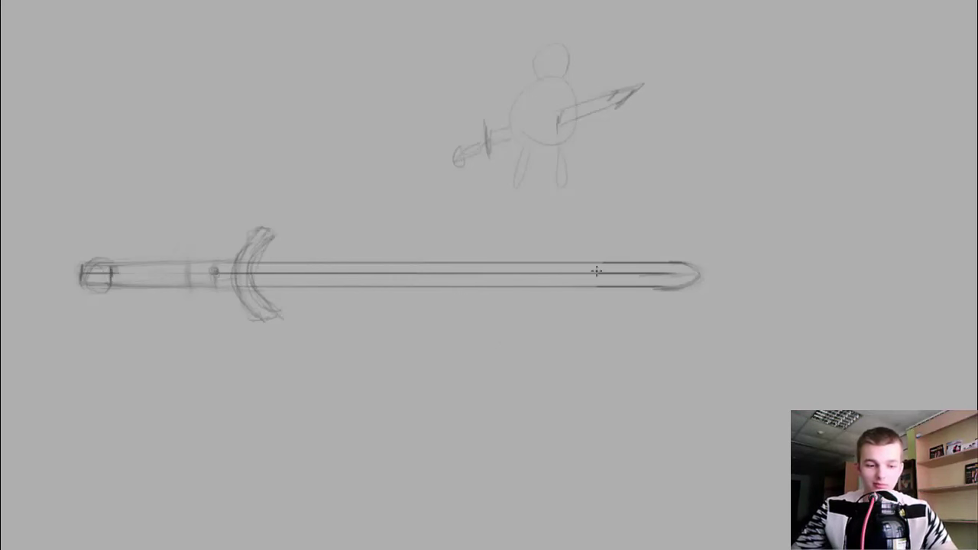
Erase the big sword's rounded tip and redraw it as a tapered point
{"action": "key", "text": "e"}
{"action": "left_click_drag", "start_coordinate": [650, 242], "coordinate": [701, 293]}
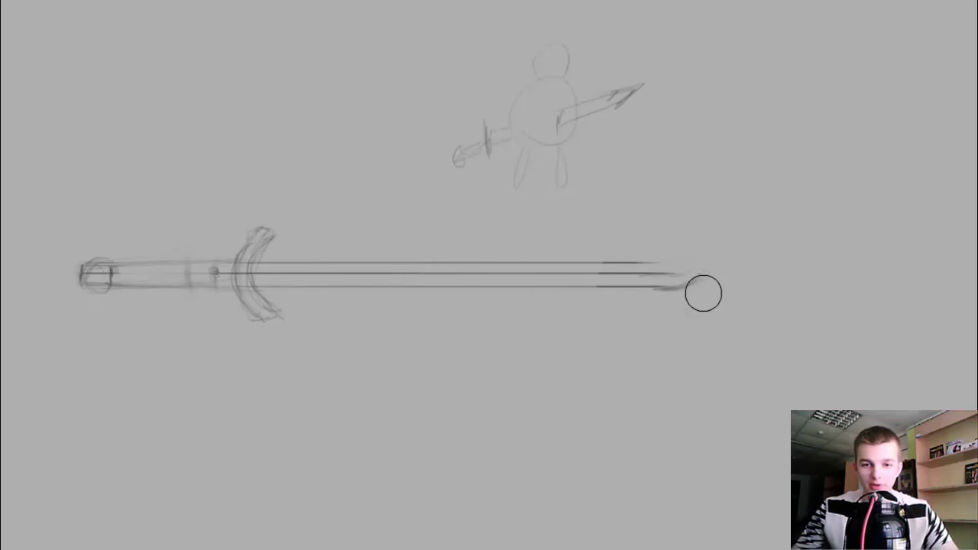
{"action": "key", "text": "b"}
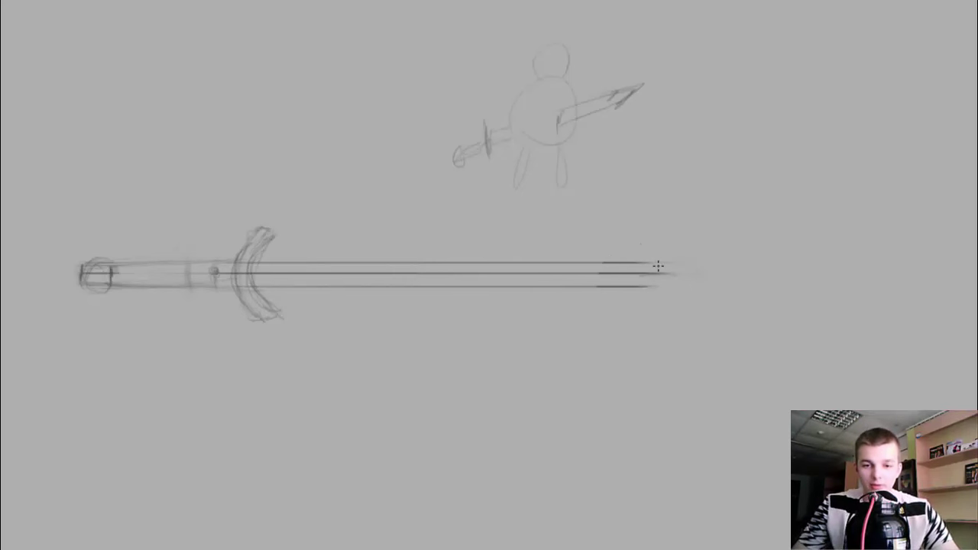
{"action": "left_click_drag", "start_coordinate": [646, 263], "coordinate": [691, 272]}
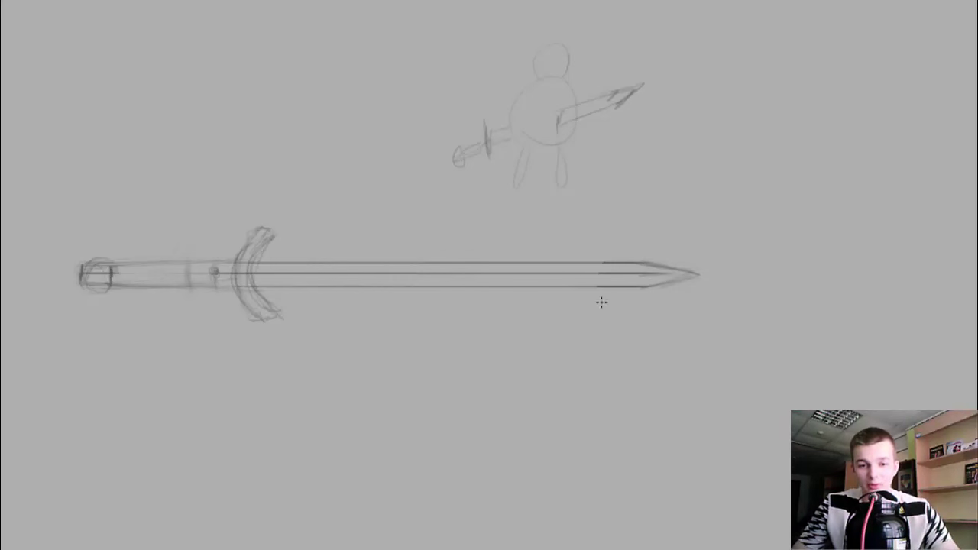
Sketch direction arrows around the blade, then erase them along with the small stick figure
{"action": "left_click_drag", "start_coordinate": [523, 298], "coordinate": [523, 330]}
{"action": "left_click_drag", "start_coordinate": [529, 319], "coordinate": [517, 321]}
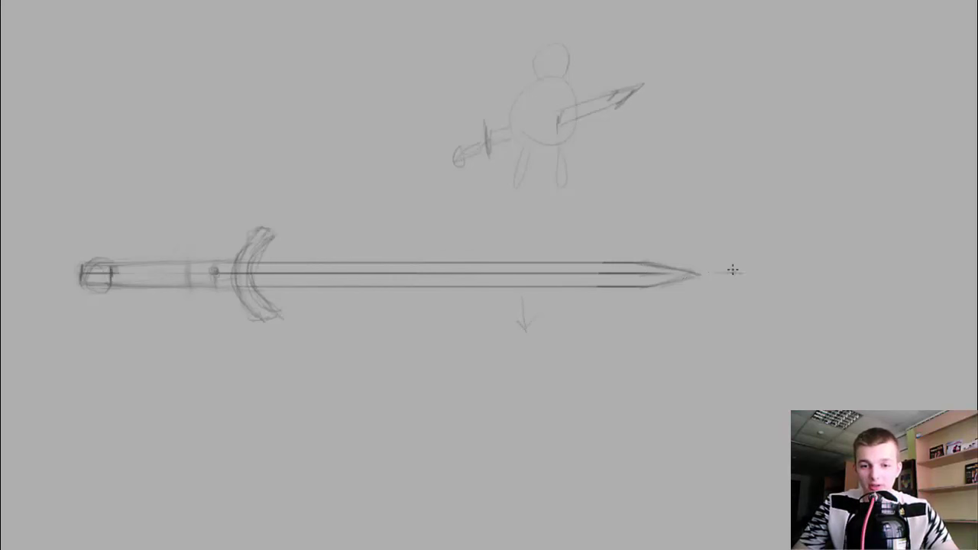
{"action": "left_click_drag", "start_coordinate": [729, 266], "coordinate": [730, 279]}
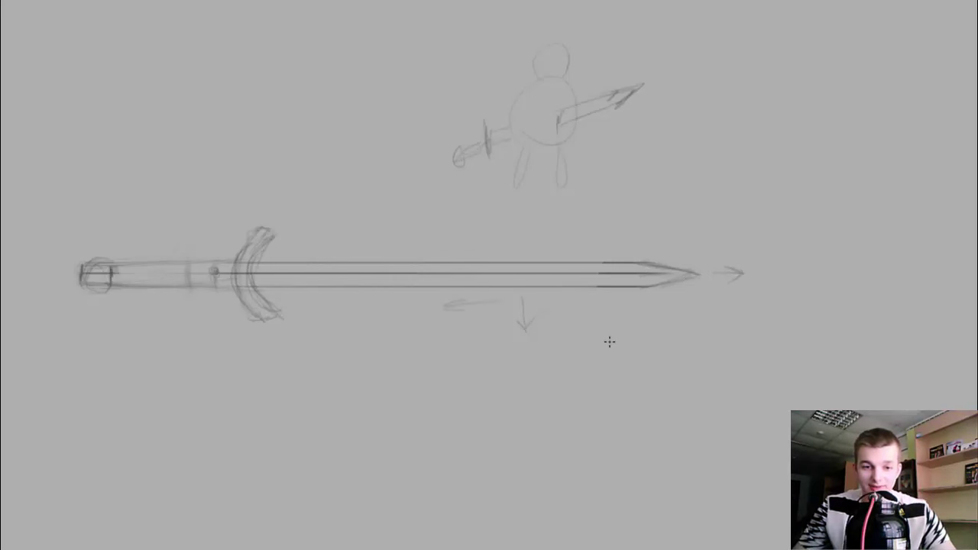
{"action": "key", "text": "e"}
{"action": "left_click_drag", "start_coordinate": [524, 304], "coordinate": [526, 328]}
{"action": "left_click_drag", "start_coordinate": [710, 272], "coordinate": [745, 274]}
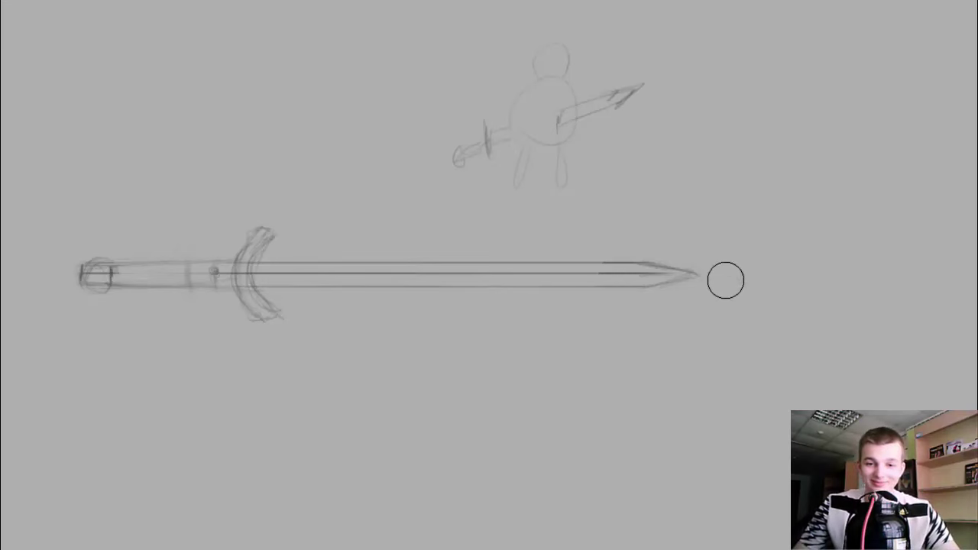
{"action": "mouse_move", "coordinate": [570, 163]}
{"action": "left_mouse_down"}
{"action": "mouse_move", "coordinate": [438, 119]}
{"action": "mouse_move", "coordinate": [609, 114]}
{"action": "mouse_move", "coordinate": [532, 172]}
{"action": "left_mouse_up"}
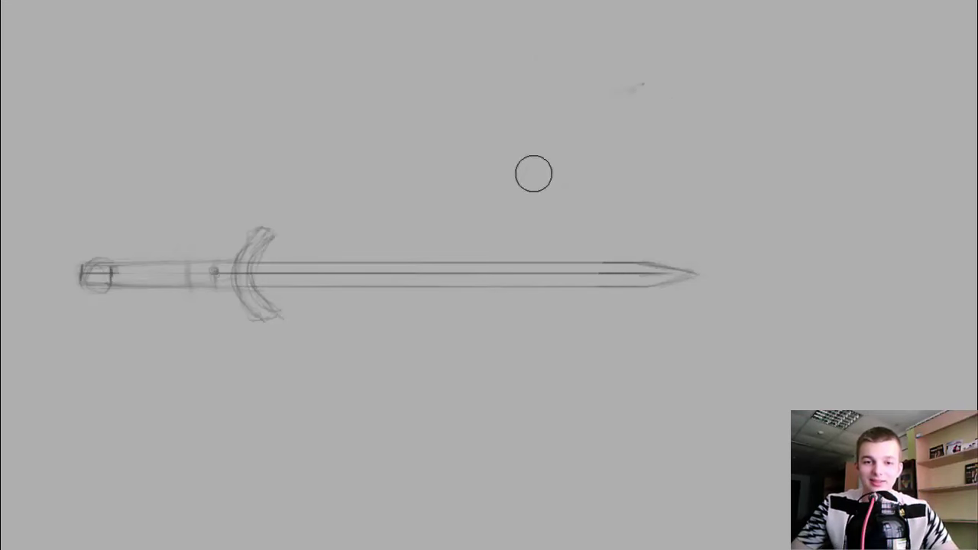
Draw the diamond cross-section's centre line above the sword, undoing the trial curves around the tip
{"action": "key", "text": "z"}
{"action": "scroll", "coordinate": [397, 204], "scroll_direction": "down", "scroll_amount": 3}
{"action": "scroll", "coordinate": [367, 242], "scroll_direction": "up", "scroll_amount": 1}
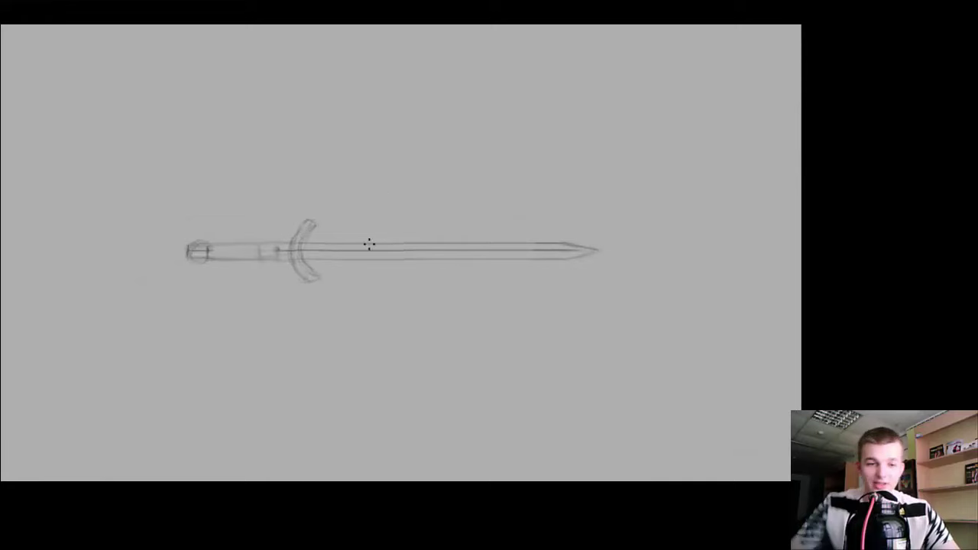
{"action": "scroll", "coordinate": [331, 259], "scroll_direction": "up", "scroll_amount": 3}
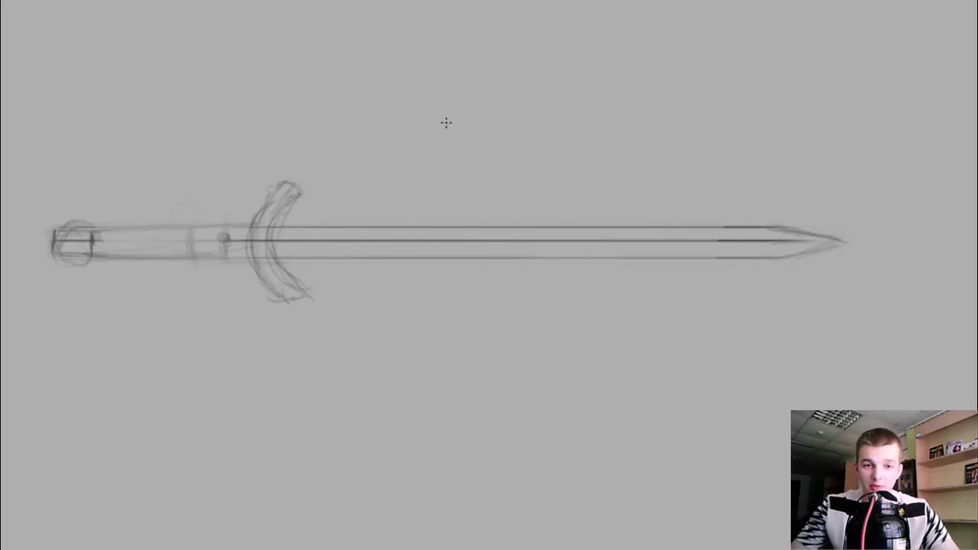
{"action": "mouse_move", "coordinate": [459, 120]}
{"action": "left_mouse_down"}
{"action": "mouse_move", "coordinate": [495, 118]}
{"action": "mouse_move", "coordinate": [478, 121]}
{"action": "left_mouse_up"}
{"action": "key", "text": "ctrl+z"}
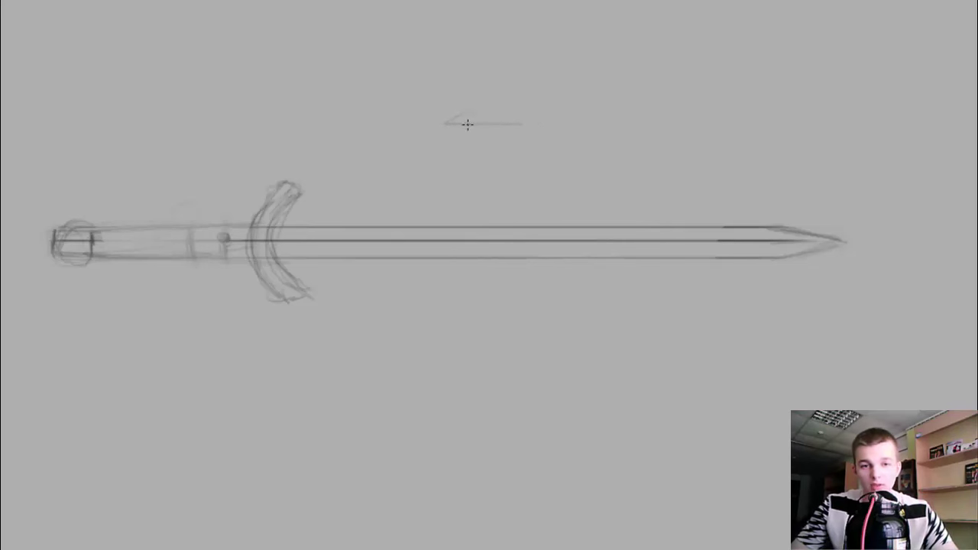
{"action": "left_click_drag", "start_coordinate": [468, 124], "coordinate": [514, 120]}
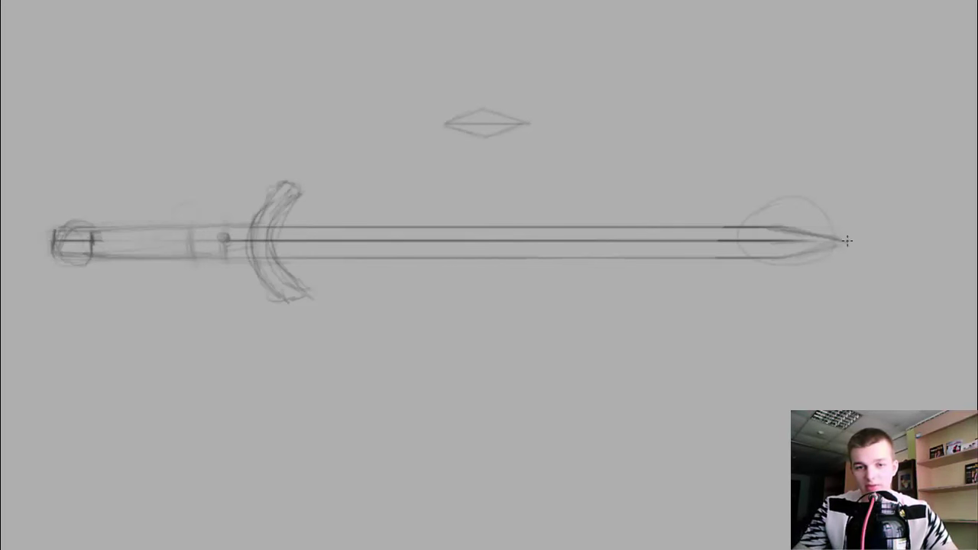
{"action": "key", "text": "ctrl+z"}
{"action": "mouse_move", "coordinate": [848, 251]}
{"action": "left_mouse_down"}
{"action": "mouse_move", "coordinate": [337, 303]}
{"action": "mouse_move", "coordinate": [847, 248]}
{"action": "left_mouse_up"}
{"action": "key", "text": "ctrl+z"}
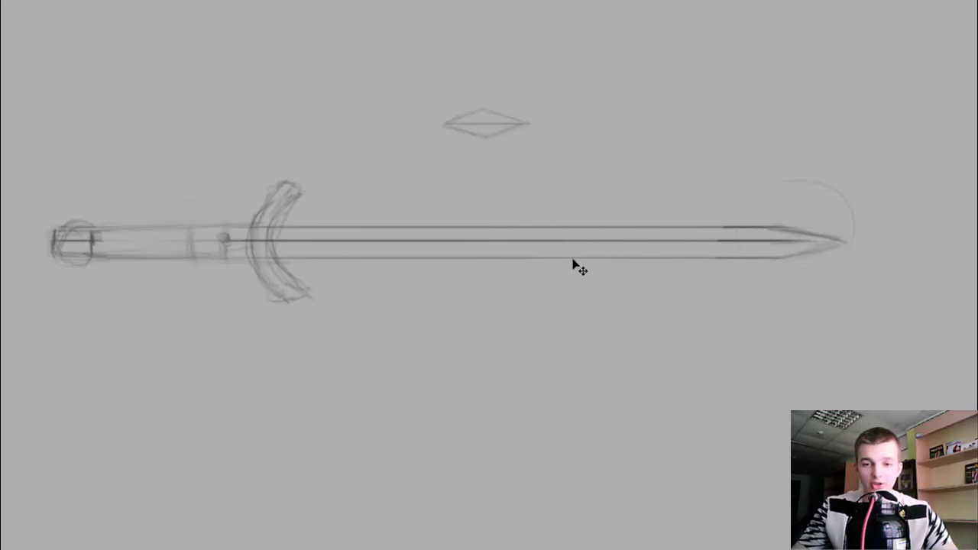
{"action": "key", "text": "ctrl+z"}
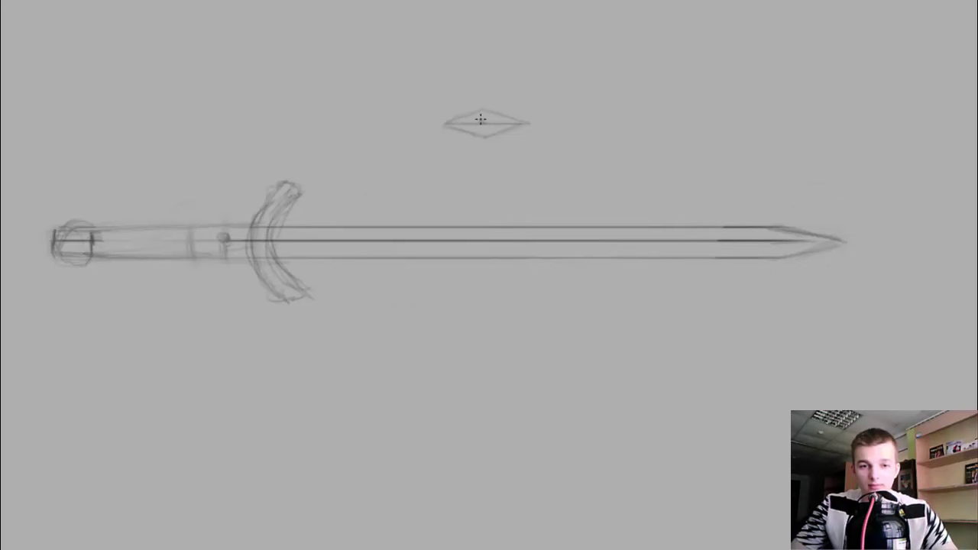
{"action": "scroll", "coordinate": [480, 118], "scroll_direction": "up", "scroll_amount": 2}
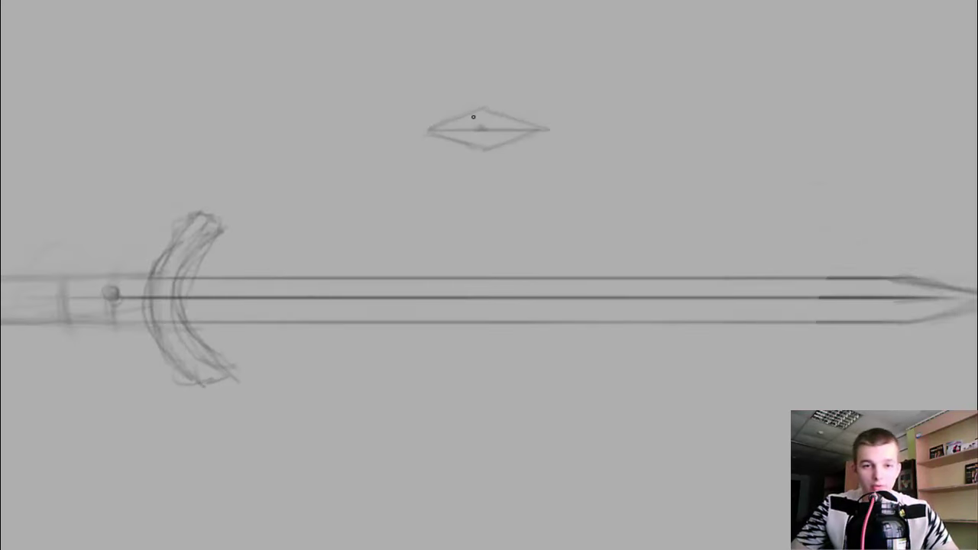
Shrink the brush size and notch fuller grooves into the diamond's upper and lower edges
{"action": "key", "text": "v"}
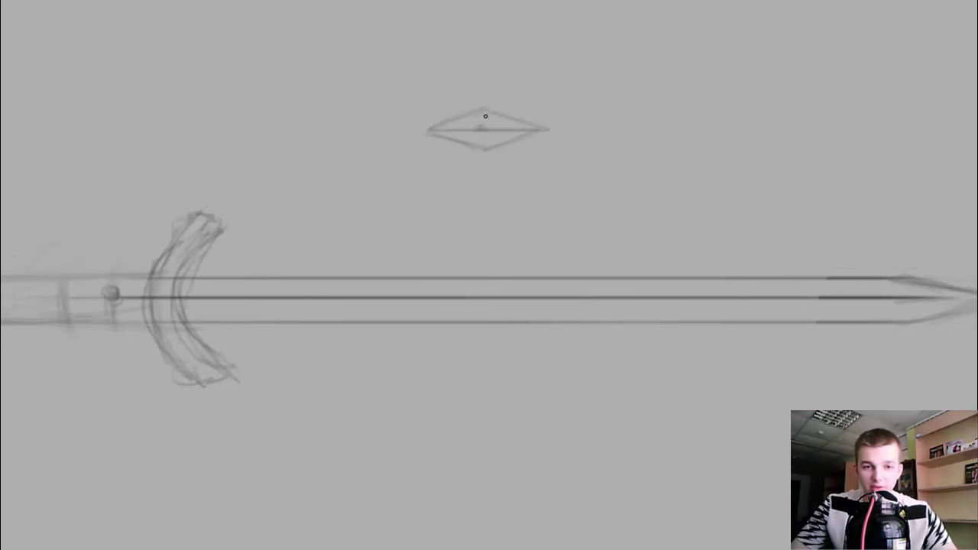
{"action": "right_click", "coordinate": [489, 93]}
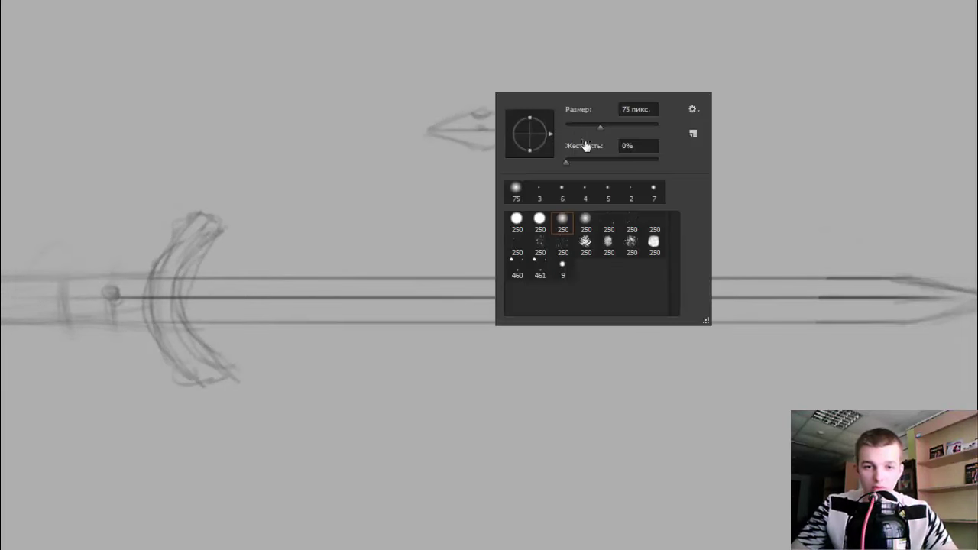
{"action": "key", "text": "Return"}
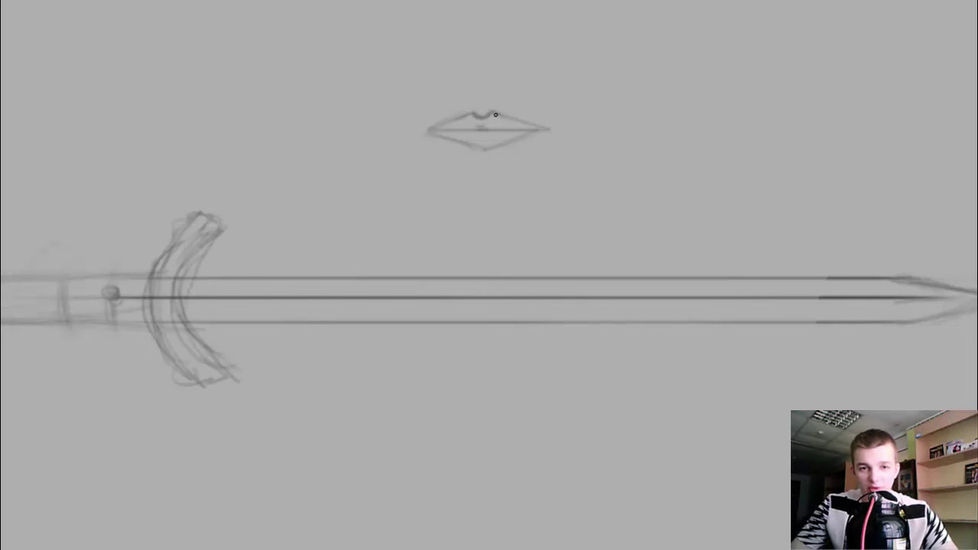
{"action": "left_click_drag", "start_coordinate": [484, 115], "coordinate": [502, 112]}
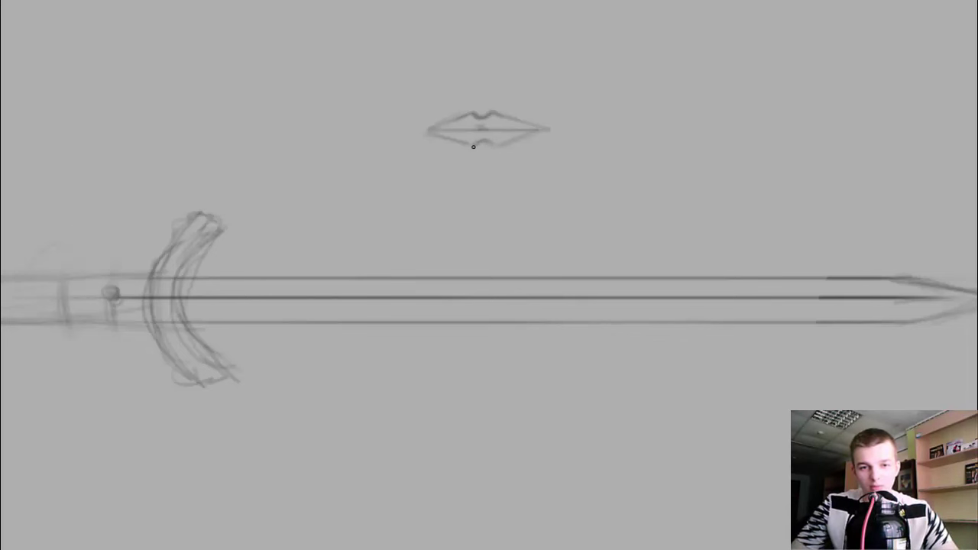
{"action": "right_click", "coordinate": [510, 111]}
{"action": "key", "text": "Return"}
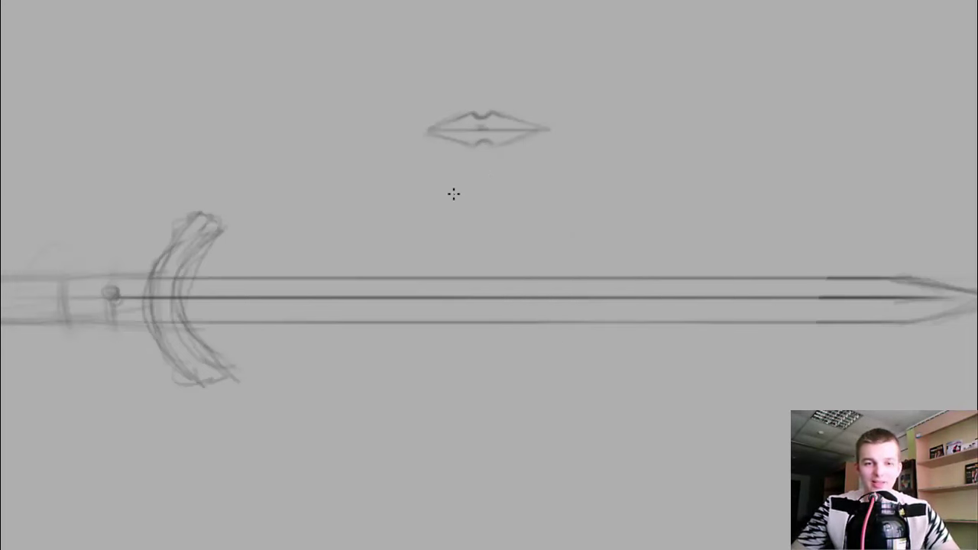
Draw two guide lines along the blade and a curved fuller end near the tip
{"action": "left_click_drag", "start_coordinate": [182, 307], "coordinate": [206, 307]}
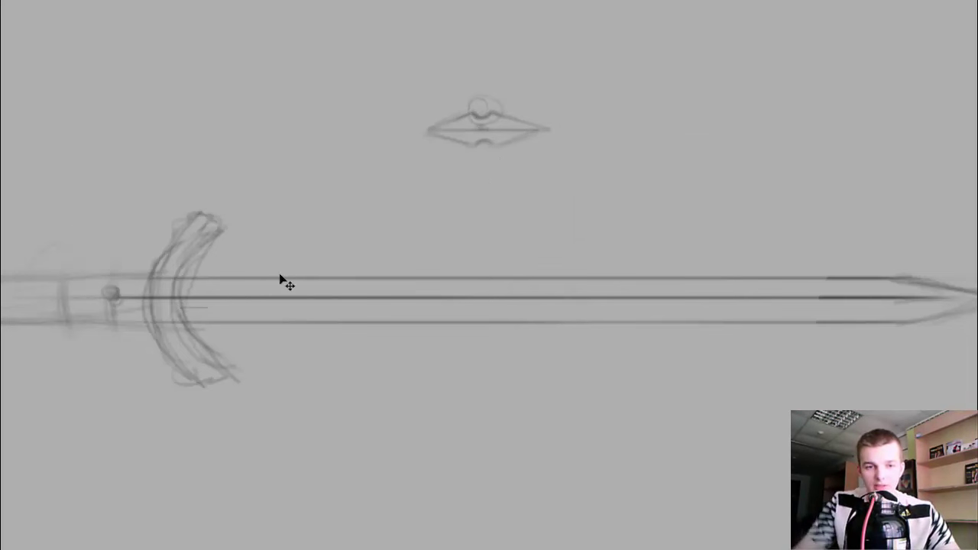
{"action": "left_click_drag", "start_coordinate": [317, 303], "coordinate": [816, 307]}
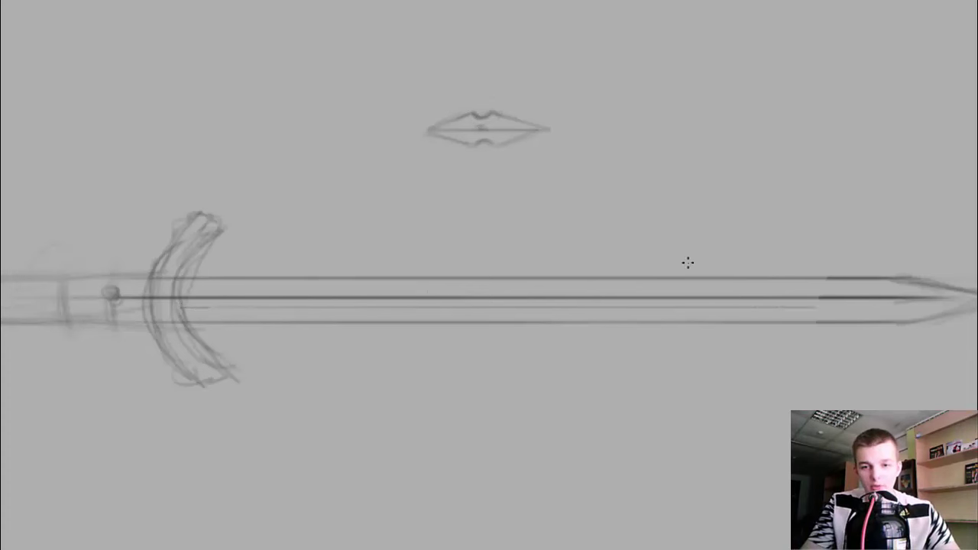
{"action": "mouse_move", "coordinate": [197, 287]}
{"action": "left_mouse_down"}
{"action": "mouse_move", "coordinate": [855, 282]}
{"action": "mouse_move", "coordinate": [796, 269]}
{"action": "left_mouse_up"}
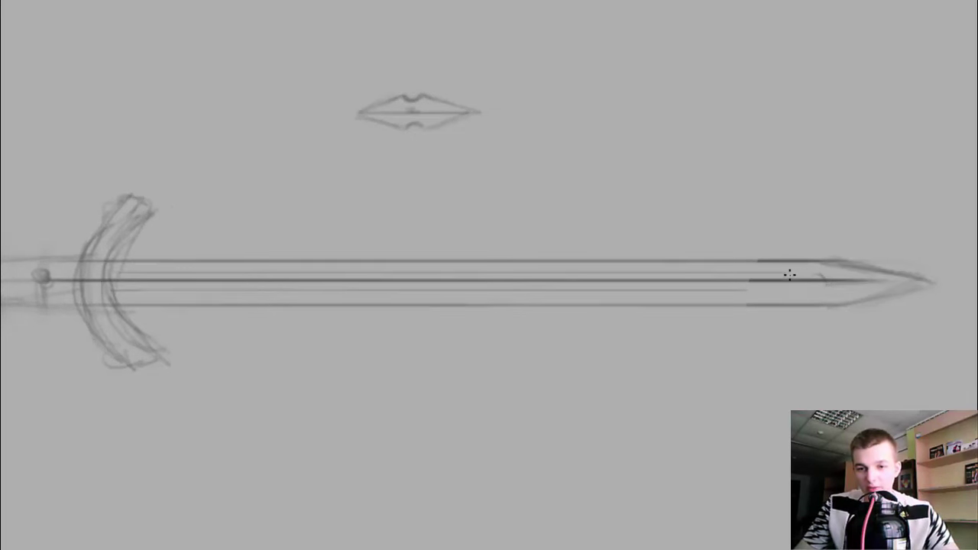
{"action": "mouse_move", "coordinate": [823, 278]}
{"action": "left_mouse_down"}
{"action": "mouse_move", "coordinate": [805, 272]}
{"action": "mouse_move", "coordinate": [758, 285]}
{"action": "mouse_move", "coordinate": [801, 287]}
{"action": "left_mouse_up"}
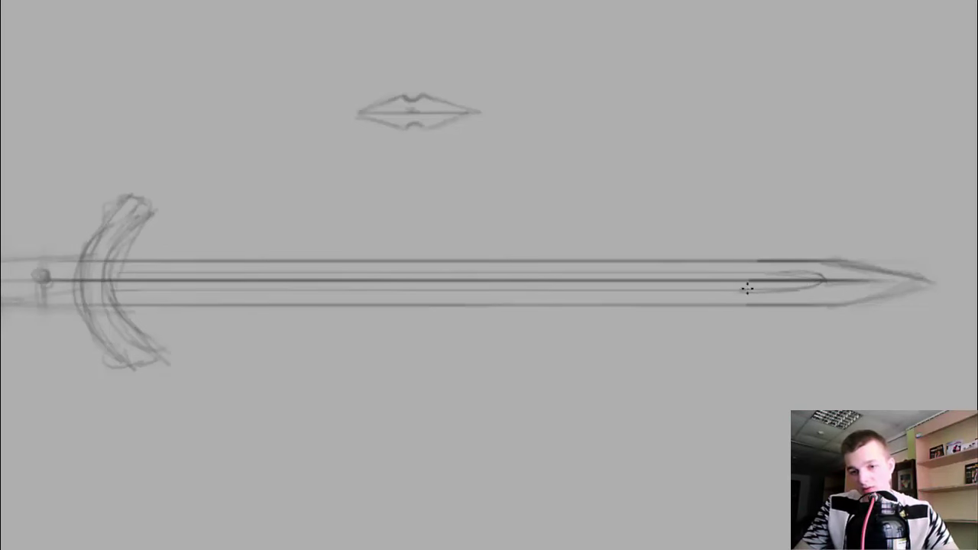
Erase the old centre line and redraw dark fuller lines with a rounded end near the point
{"action": "key", "text": "e"}
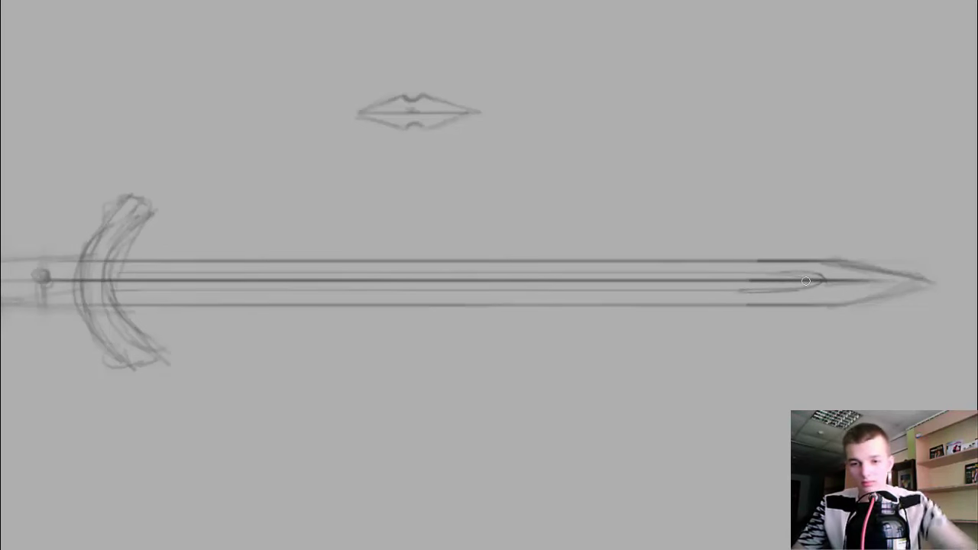
{"action": "left_click_drag", "start_coordinate": [815, 279], "coordinate": [615, 280]}
{"action": "left_click_drag", "start_coordinate": [565, 299], "coordinate": [114, 281]}
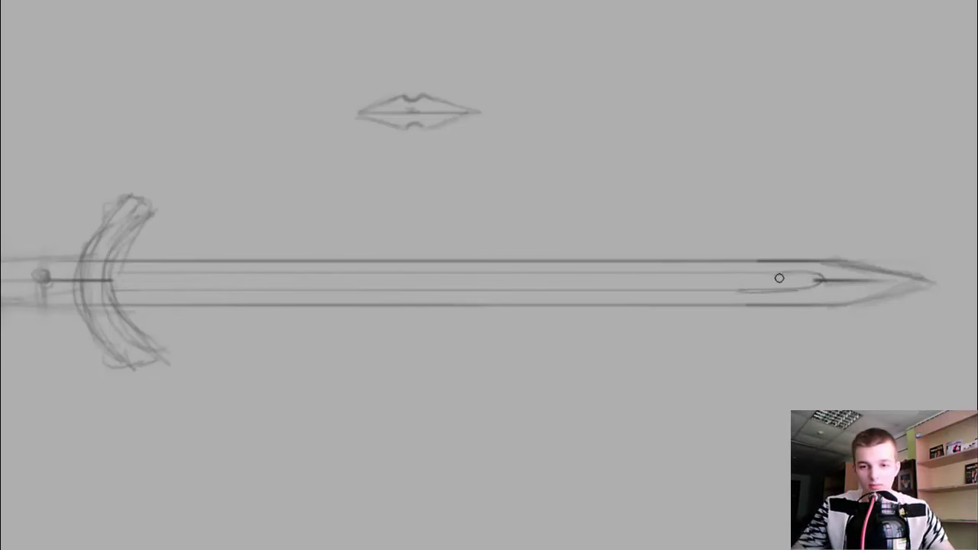
{"action": "left_click_drag", "start_coordinate": [808, 275], "coordinate": [818, 279]}
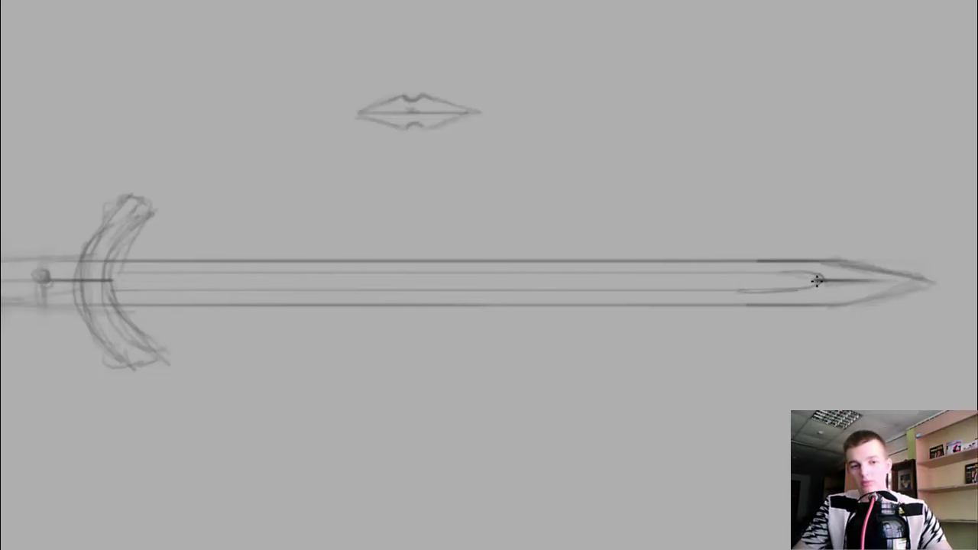
{"action": "left_click_drag", "start_coordinate": [111, 275], "coordinate": [789, 231]}
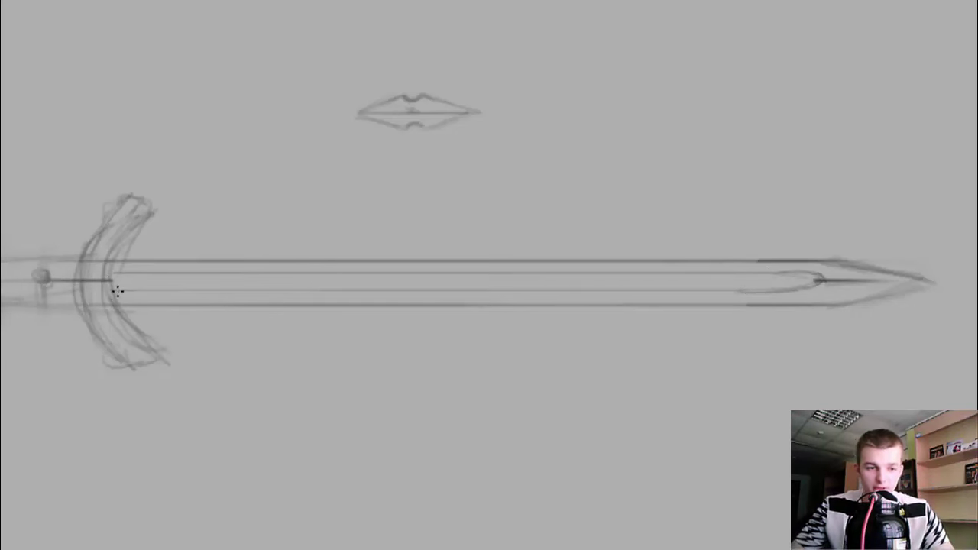
{"action": "left_click_drag", "start_coordinate": [117, 290], "coordinate": [756, 262]}
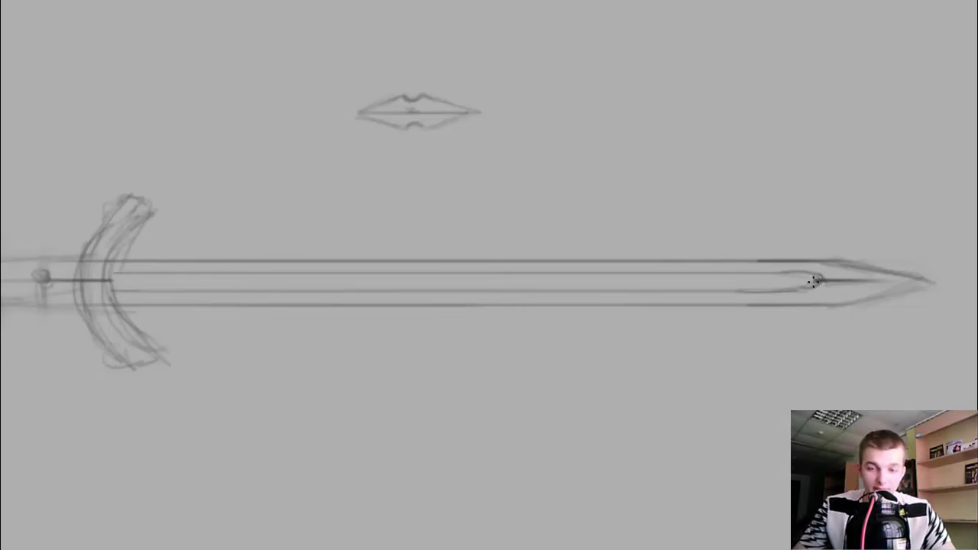
{"action": "left_click_drag", "start_coordinate": [812, 281], "coordinate": [908, 281]}
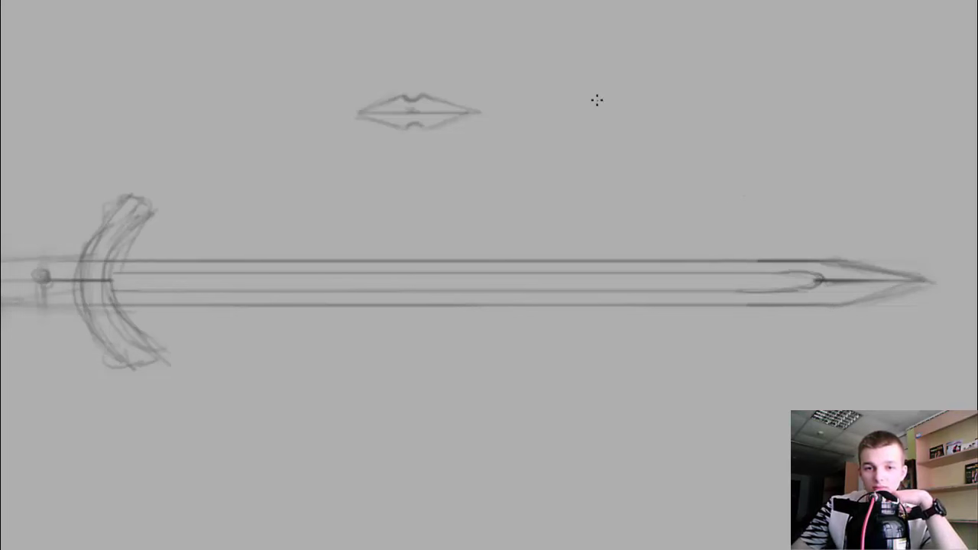
Draw a miniature sword with a long pointed blade plus a guard and grip joining the diamond
{"action": "left_click_drag", "start_coordinate": [611, 90], "coordinate": [655, 103]}
{"action": "key", "text": "ctrl+z"}
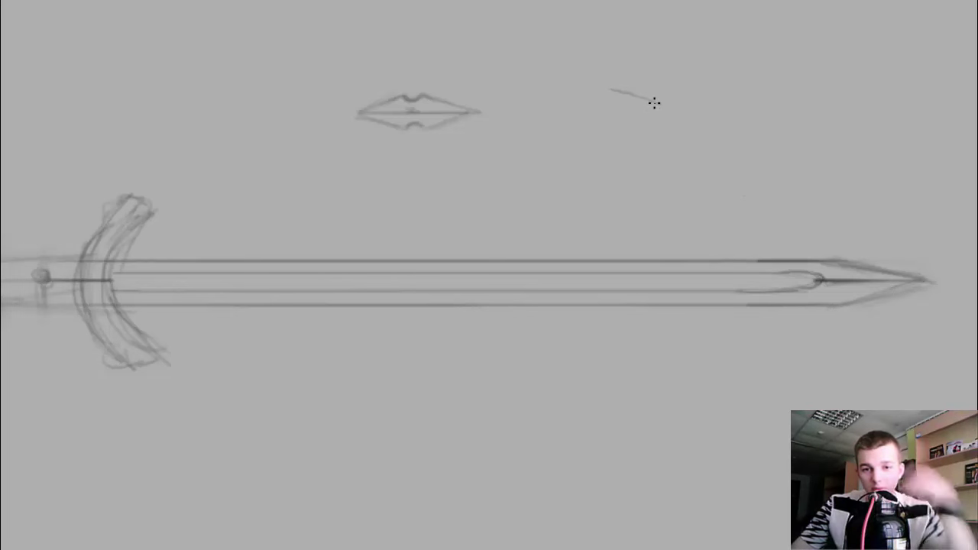
{"action": "key", "text": "ctrl+z"}
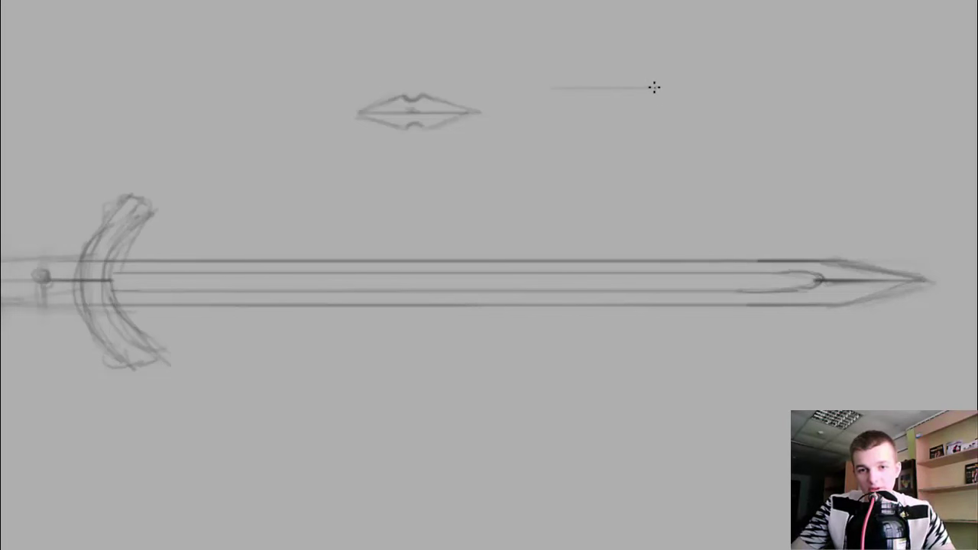
{"action": "left_click_drag", "start_coordinate": [553, 96], "coordinate": [708, 96]}
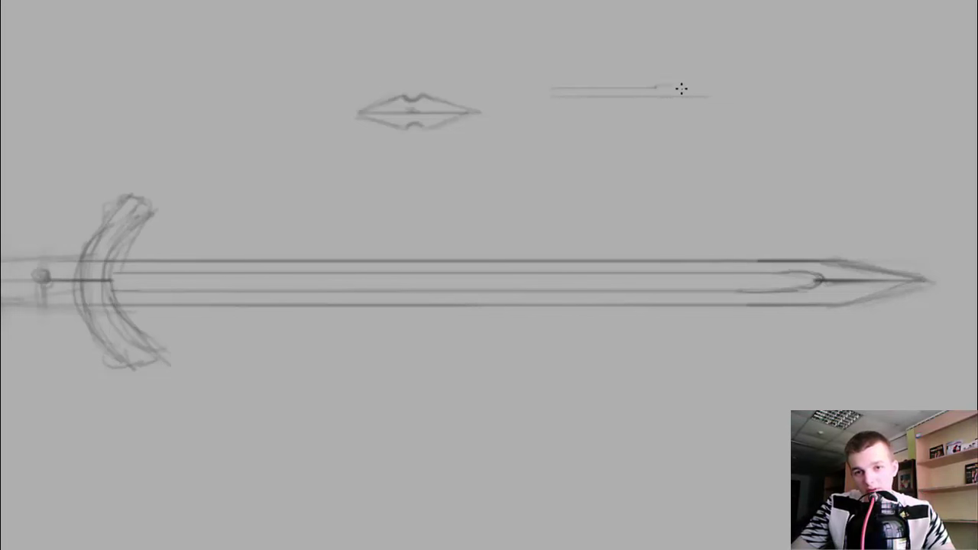
{"action": "left_click_drag", "start_coordinate": [659, 86], "coordinate": [708, 95]}
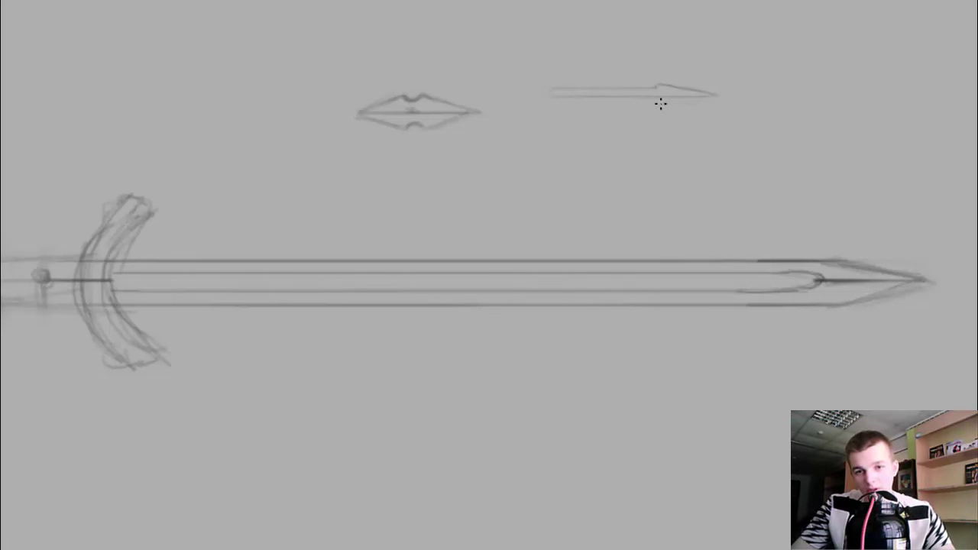
{"action": "left_click_drag", "start_coordinate": [669, 102], "coordinate": [709, 94]}
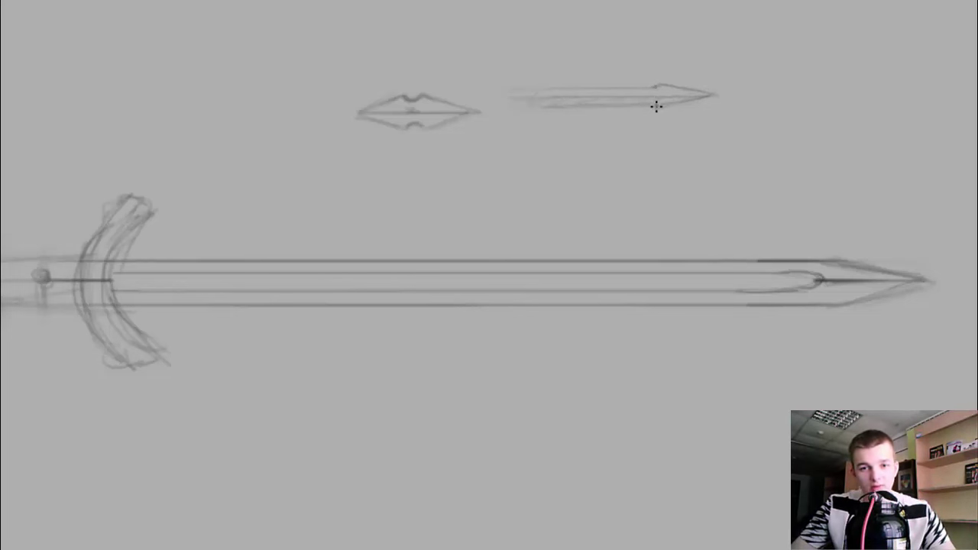
{"action": "mouse_move", "coordinate": [521, 110]}
{"action": "left_mouse_down"}
{"action": "mouse_move", "coordinate": [653, 96]}
{"action": "mouse_move", "coordinate": [653, 87]}
{"action": "mouse_move", "coordinate": [513, 87]}
{"action": "left_mouse_up"}
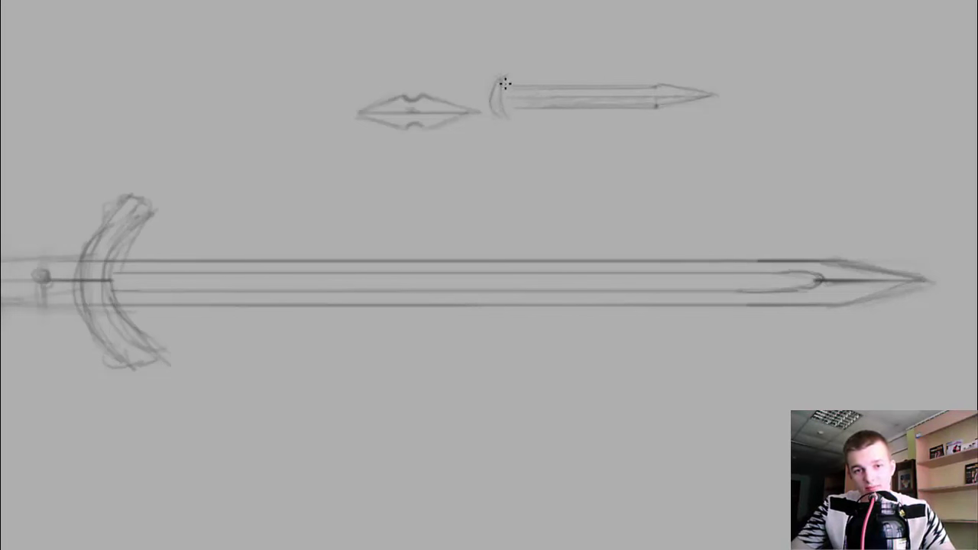
{"action": "left_click_drag", "start_coordinate": [426, 97], "coordinate": [482, 90]}
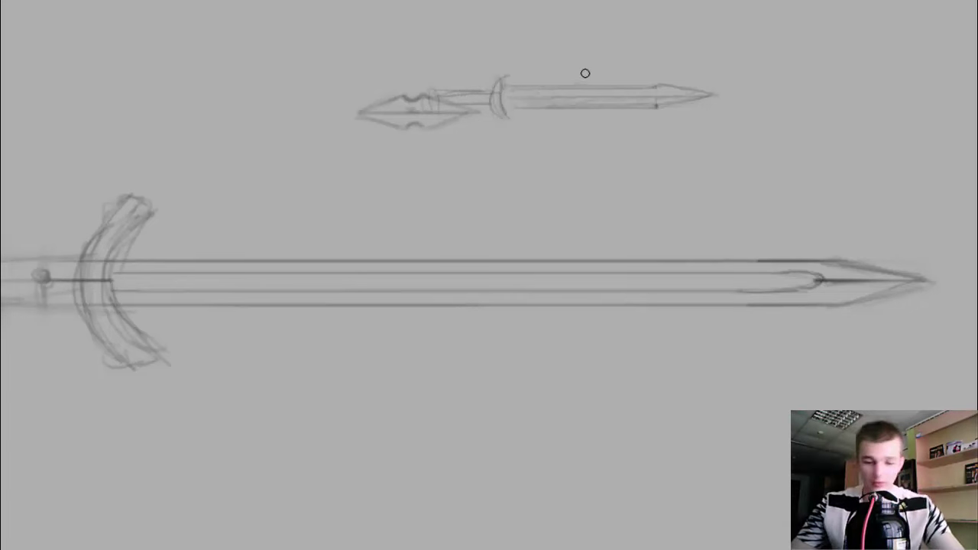
Lasso the small blade and free-transform it, squashing it evenly into a thin line
{"action": "left_click_drag", "start_coordinate": [514, 81], "coordinate": [663, 143]}
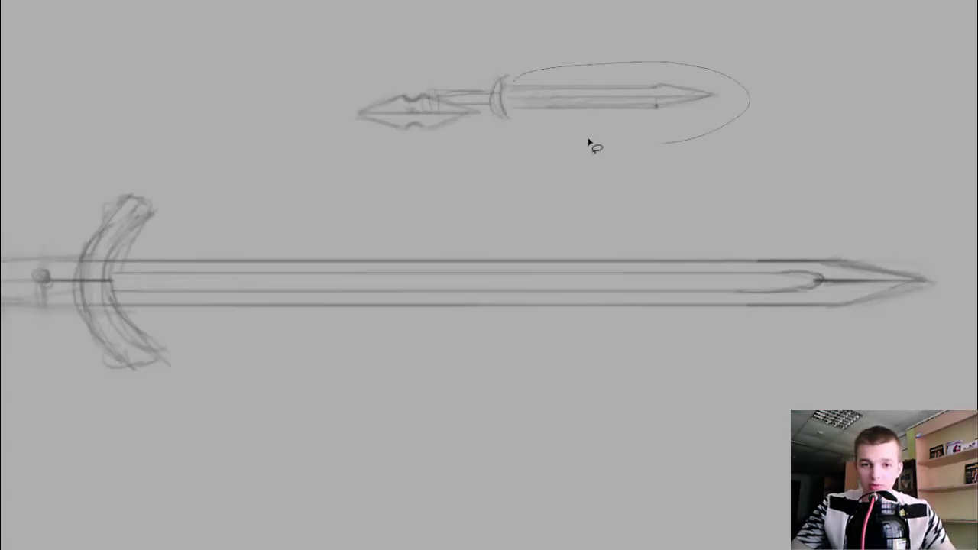
{"action": "left_click_drag", "start_coordinate": [588, 145], "coordinate": [511, 114]}
{"action": "key", "text": "ctrl+t"}
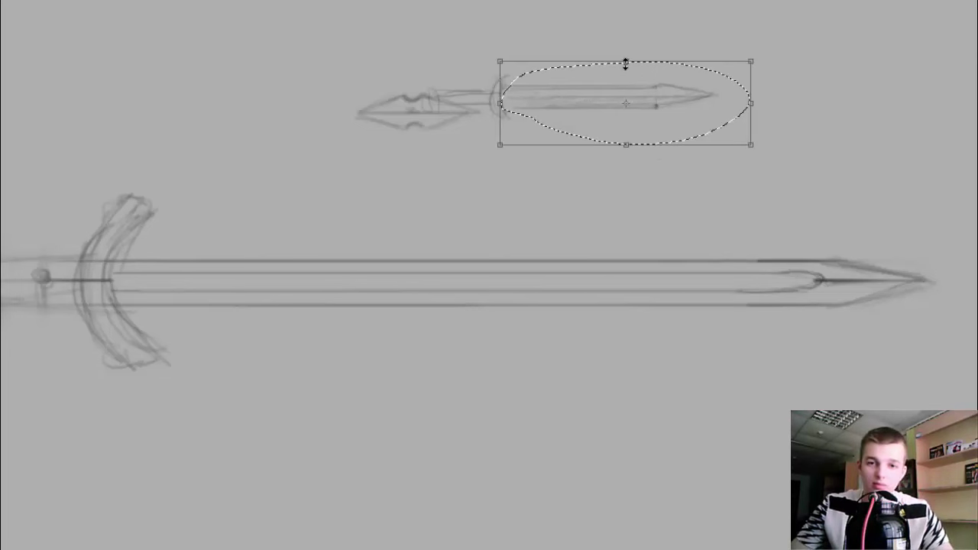
{"action": "left_click_drag", "start_coordinate": [624, 64], "coordinate": [626, 92]}
{"action": "key", "text": "Return"}
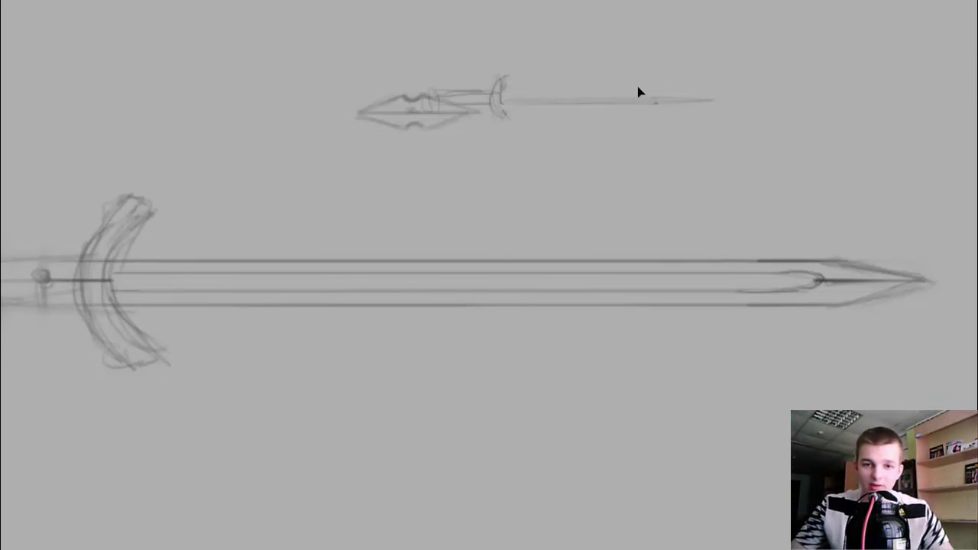
{"action": "key", "text": "ctrl+z"}
{"action": "key", "text": "ctrl+t"}
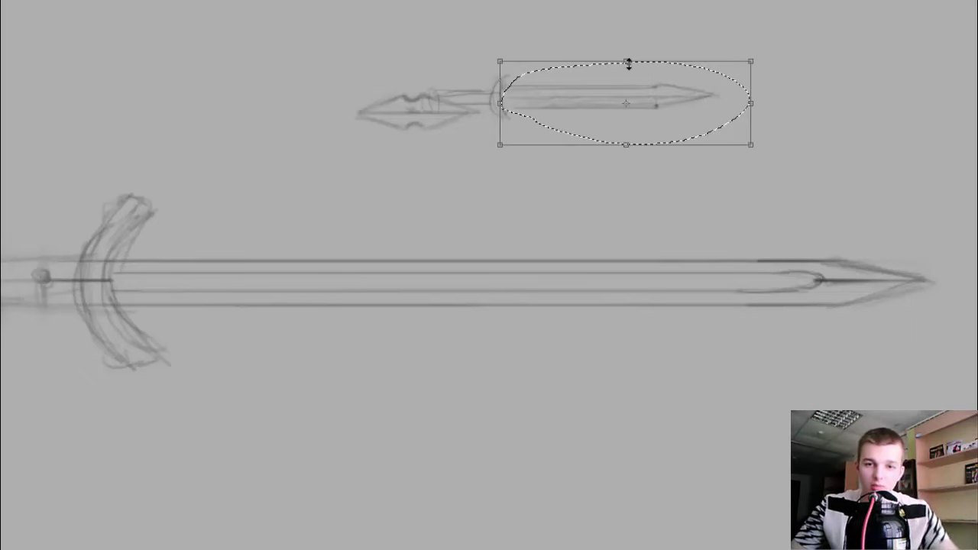
{"action": "left_click_drag", "start_coordinate": [627, 64], "coordinate": [636, 81]}
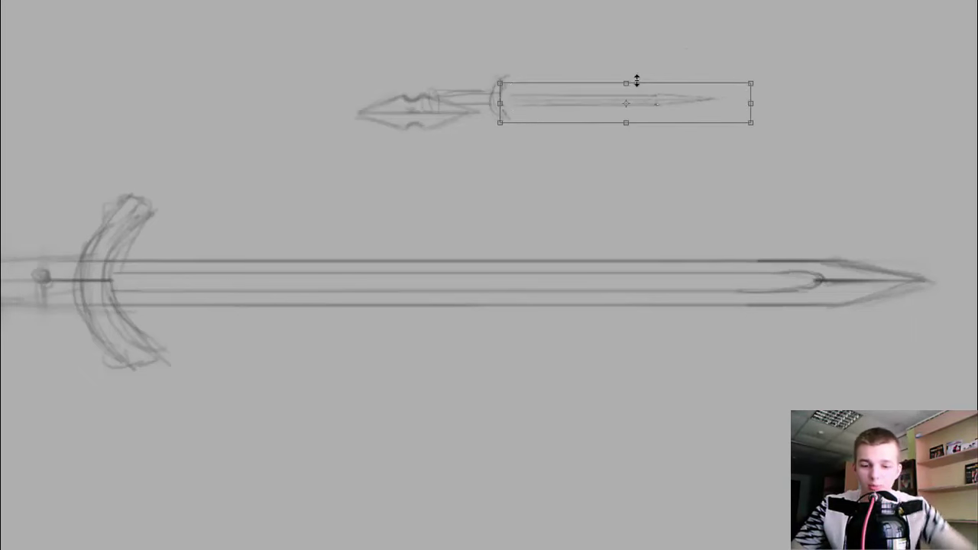
{"action": "key", "text": "Return"}
{"action": "left_click_drag", "start_coordinate": [607, 72], "coordinate": [660, 58]}
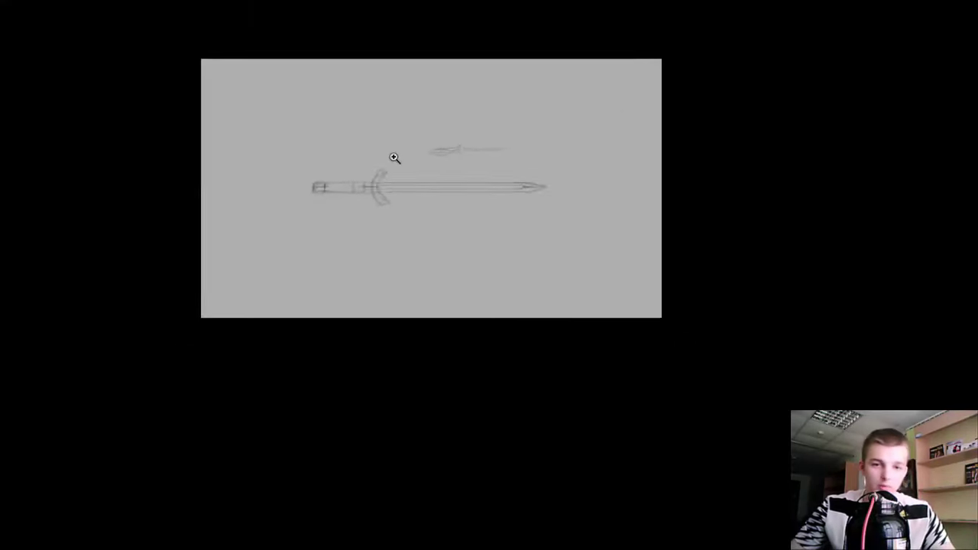
Delete the small thumbnail sword sketch and trace a line along the guard's inner edge
{"action": "left_click", "coordinate": [443, 155]}
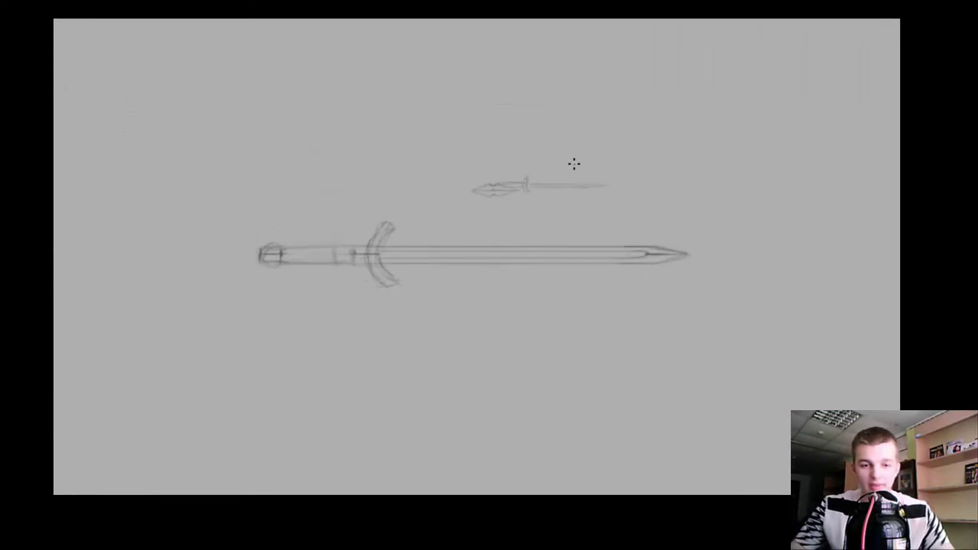
{"action": "key", "text": "l"}
{"action": "mouse_move", "coordinate": [600, 145]}
{"action": "left_mouse_down"}
{"action": "mouse_move", "coordinate": [603, 199]}
{"action": "mouse_move", "coordinate": [615, 153]}
{"action": "left_mouse_up"}
{"action": "key", "text": "Delete"}
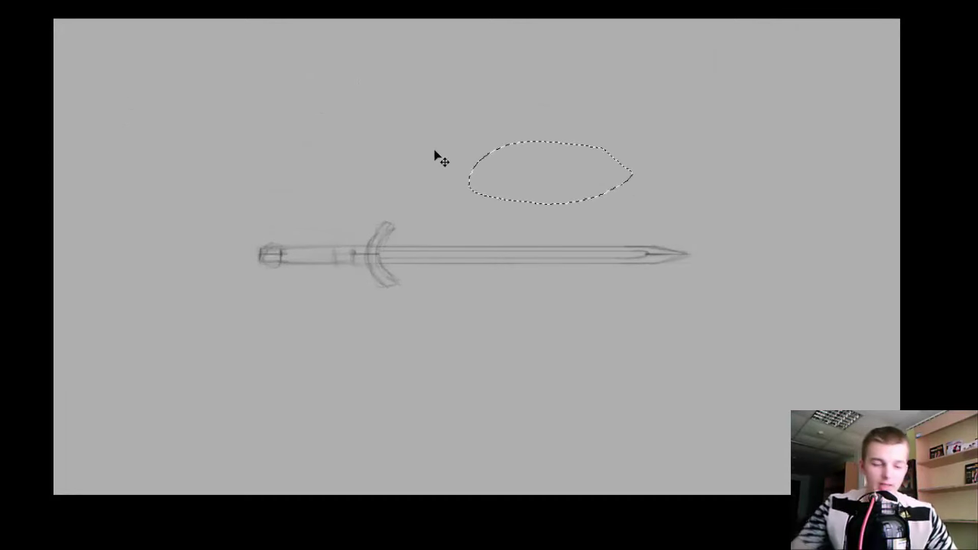
{"action": "key", "text": "ctrl+d"}
{"action": "key", "text": "b"}
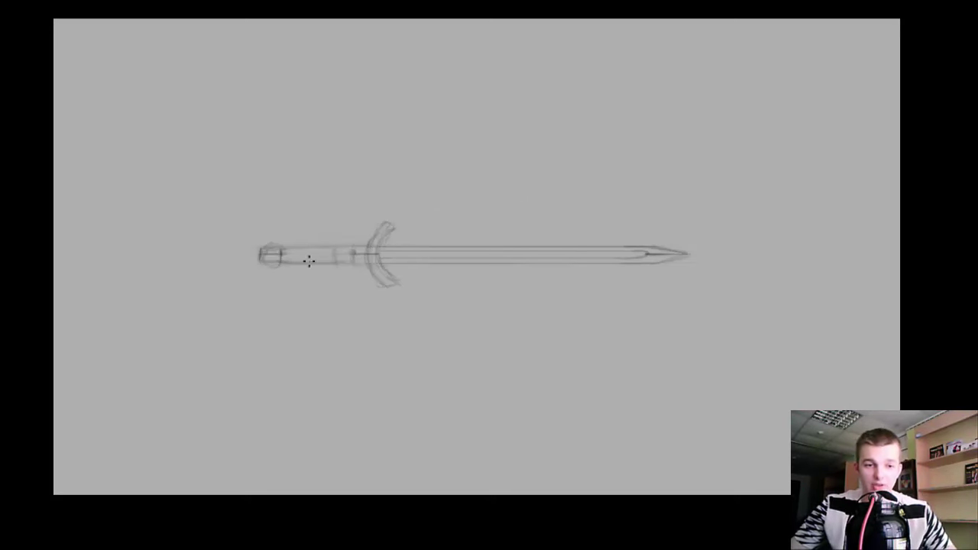
{"action": "left_click_drag", "start_coordinate": [368, 252], "coordinate": [385, 220]}
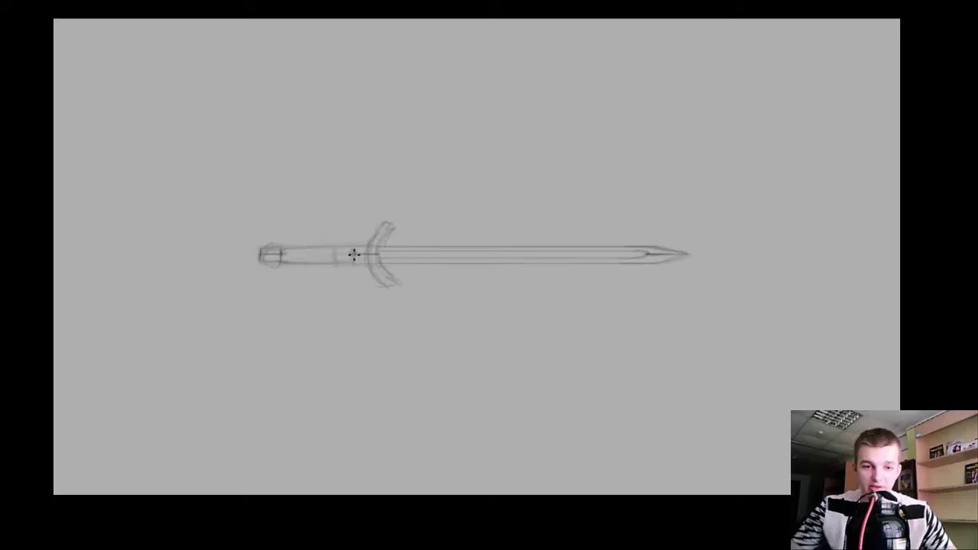
{"action": "left_click", "coordinate": [359, 245]}
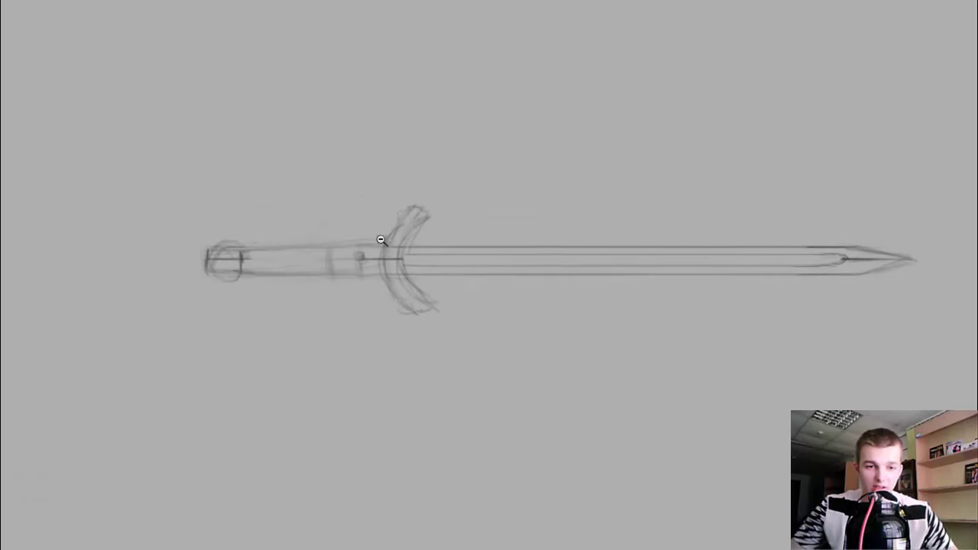
{"action": "left_click", "coordinate": [472, 216], "text": "alt"}
Lasso the large sword and place a duplicate 215 px below the original
{"action": "key", "text": "l"}
{"action": "mouse_move", "coordinate": [370, 177]}
{"action": "left_mouse_down"}
{"action": "mouse_move", "coordinate": [532, 338]}
{"action": "mouse_move", "coordinate": [374, 174]}
{"action": "left_mouse_up"}
{"action": "left_click_drag", "start_coordinate": [806, 284], "coordinate": [781, 369]}
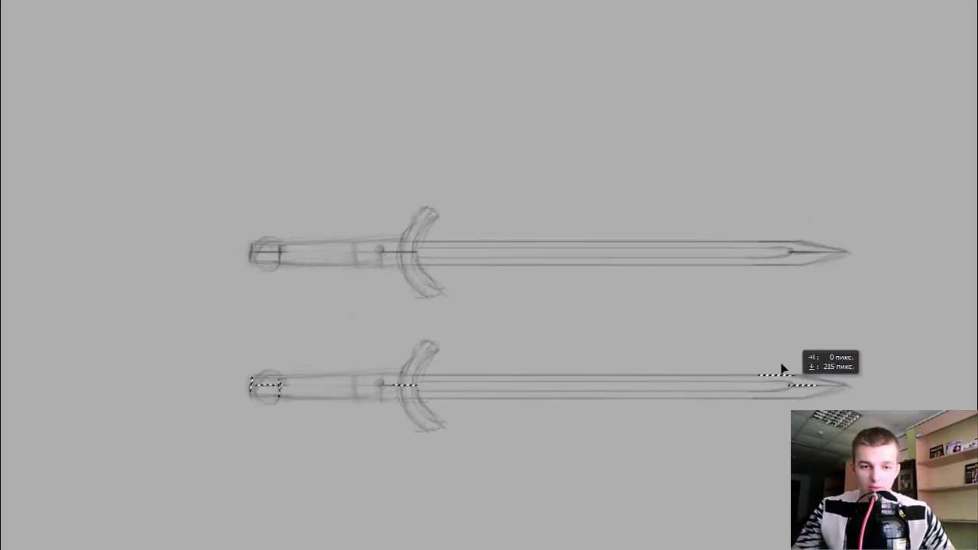
{"action": "key", "text": "ctrl+d"}
{"action": "key", "text": "b"}
{"action": "right_click", "coordinate": [438, 333]}
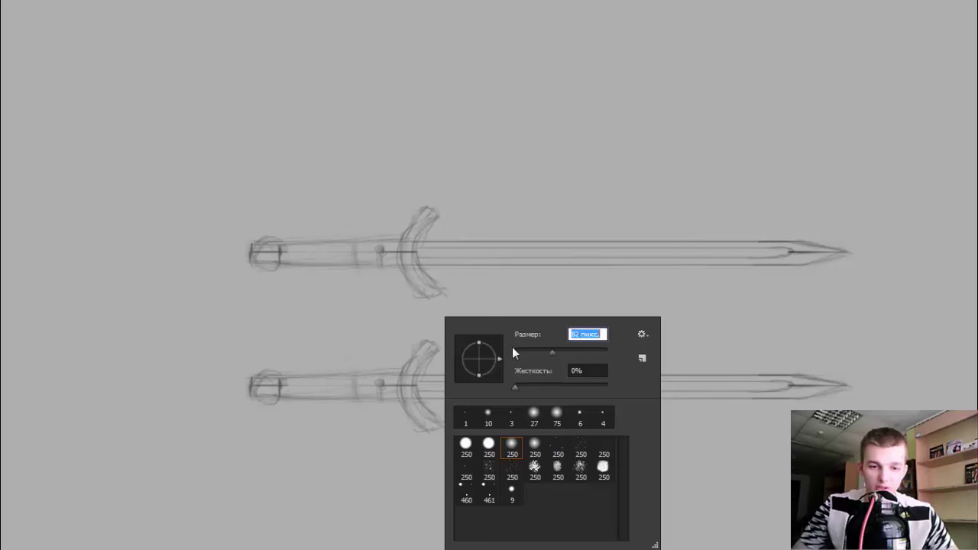
{"action": "key", "text": "Return"}
Erase the lower copy's crossguard and rework its grip outlines, collar and pommel
{"action": "left_click_drag", "start_coordinate": [401, 340], "coordinate": [408, 432]}
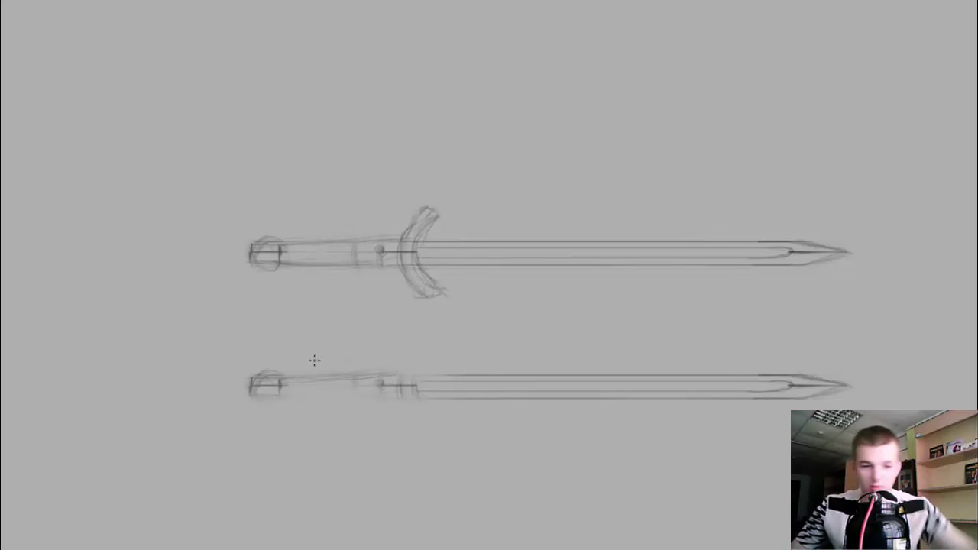
{"action": "left_click_drag", "start_coordinate": [287, 381], "coordinate": [368, 377]}
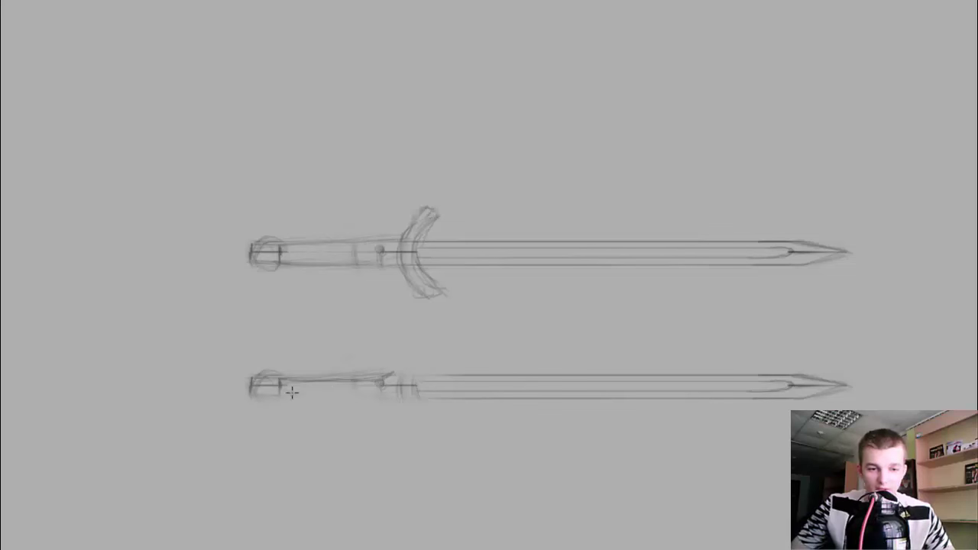
{"action": "left_click_drag", "start_coordinate": [291, 393], "coordinate": [356, 391]}
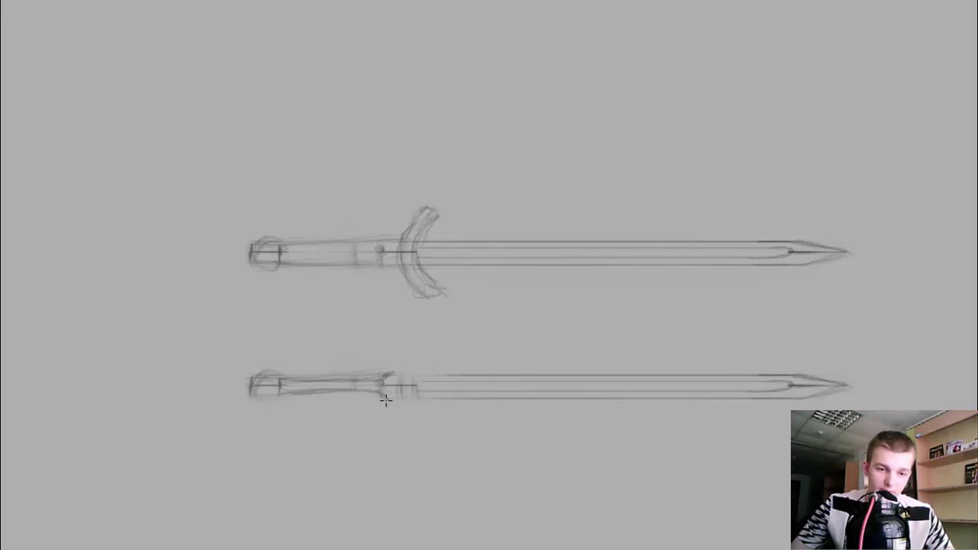
{"action": "left_click_drag", "start_coordinate": [392, 376], "coordinate": [395, 394]}
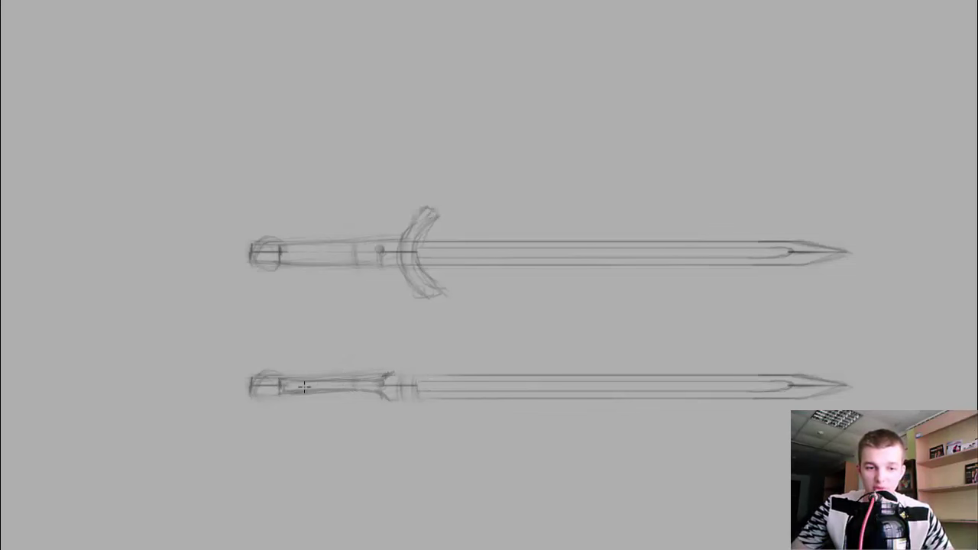
{"action": "mouse_move", "coordinate": [306, 393]}
{"action": "left_mouse_down"}
{"action": "mouse_move", "coordinate": [371, 392]}
{"action": "mouse_move", "coordinate": [371, 381]}
{"action": "left_mouse_up"}
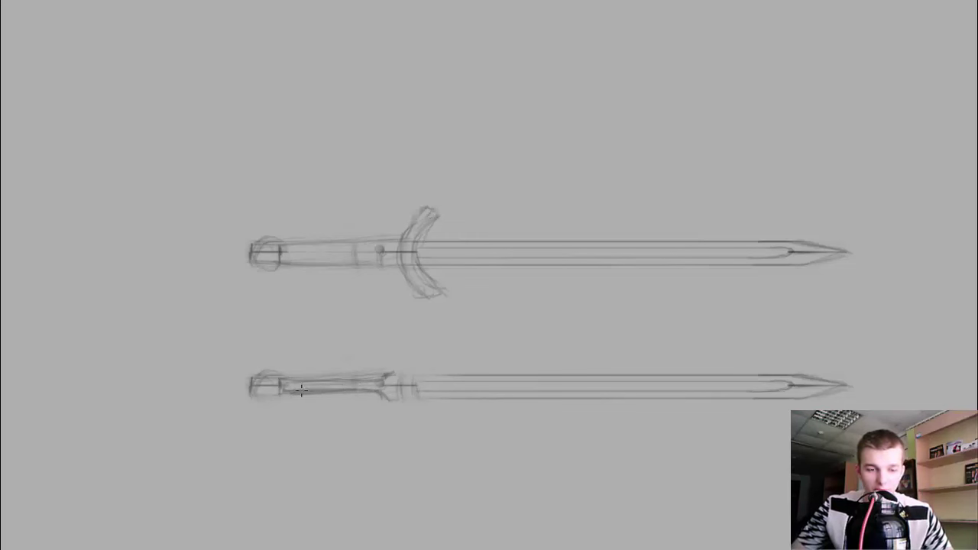
{"action": "mouse_move", "coordinate": [296, 385]}
{"action": "left_mouse_down"}
{"action": "mouse_move", "coordinate": [306, 396]}
{"action": "mouse_move", "coordinate": [374, 377]}
{"action": "left_mouse_up"}
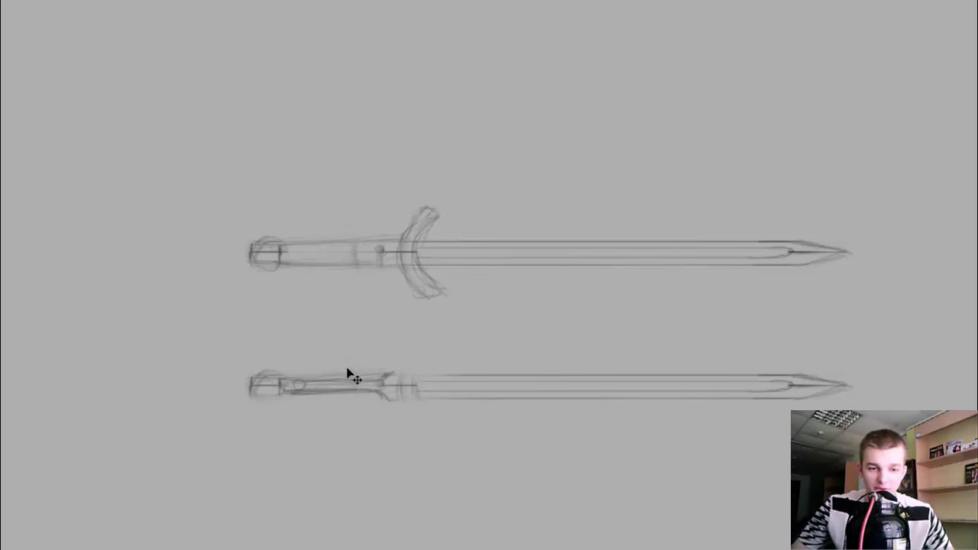
{"action": "mouse_move", "coordinate": [266, 397]}
{"action": "left_mouse_down"}
{"action": "mouse_move", "coordinate": [260, 378]}
{"action": "mouse_move", "coordinate": [252, 396]}
{"action": "mouse_move", "coordinate": [275, 405]}
{"action": "left_mouse_up"}
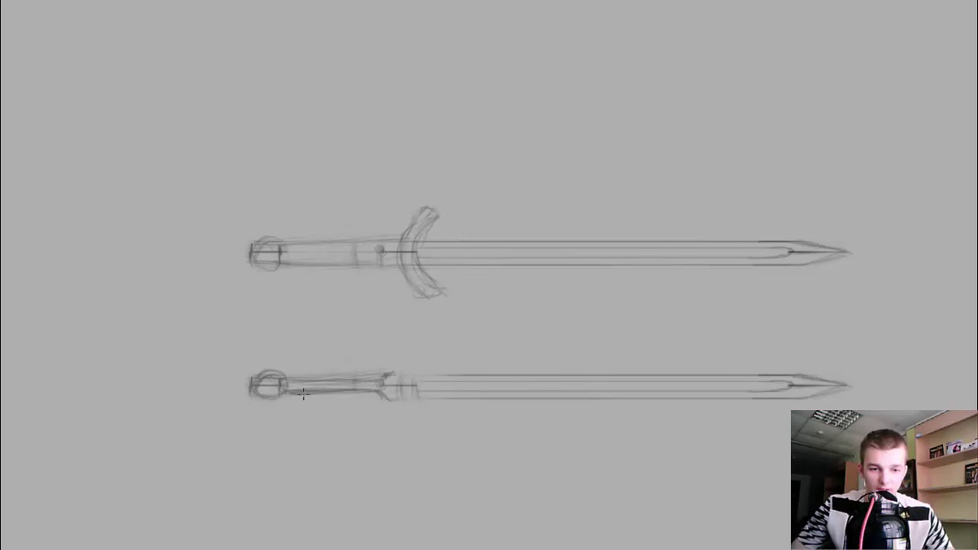
{"action": "left_click_drag", "start_coordinate": [320, 367], "coordinate": [340, 378]}
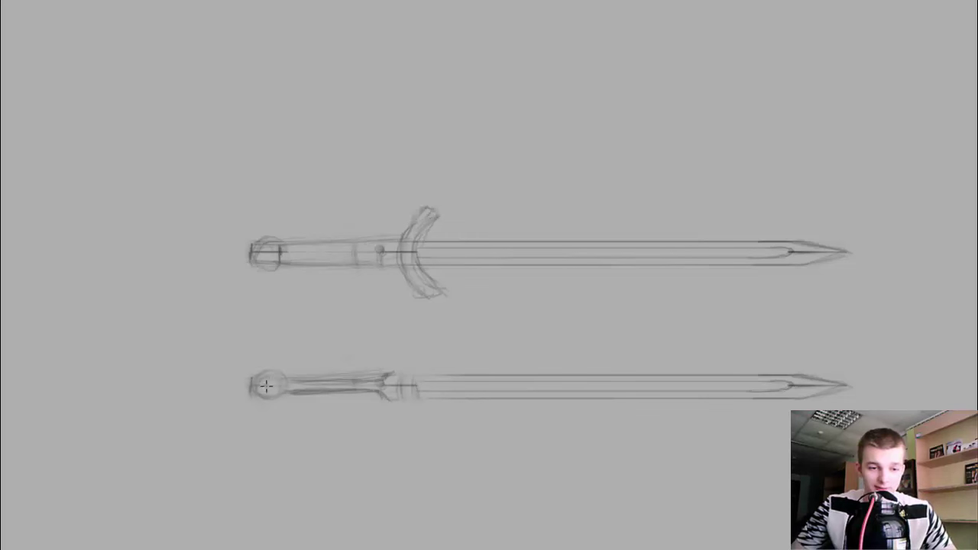
{"action": "mouse_move", "coordinate": [269, 386]}
{"action": "left_mouse_down"}
{"action": "mouse_move", "coordinate": [284, 382]}
{"action": "mouse_move", "coordinate": [251, 381]}
{"action": "left_mouse_up"}
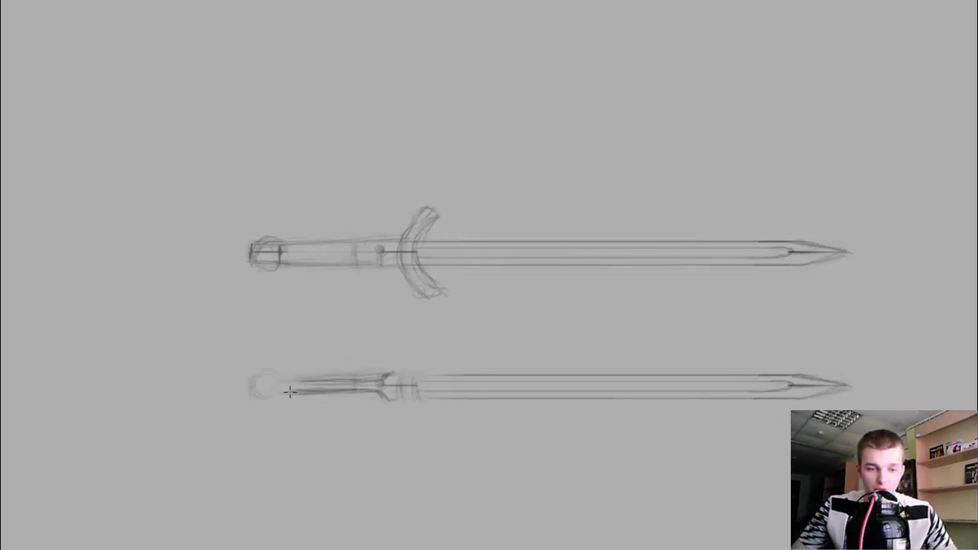
Outline the lower sword's grip and hatch it with vertical strokes
{"action": "mouse_move", "coordinate": [308, 366]}
{"action": "left_mouse_down"}
{"action": "mouse_move", "coordinate": [365, 364]}
{"action": "mouse_move", "coordinate": [283, 372]}
{"action": "mouse_move", "coordinate": [360, 359]}
{"action": "left_mouse_up"}
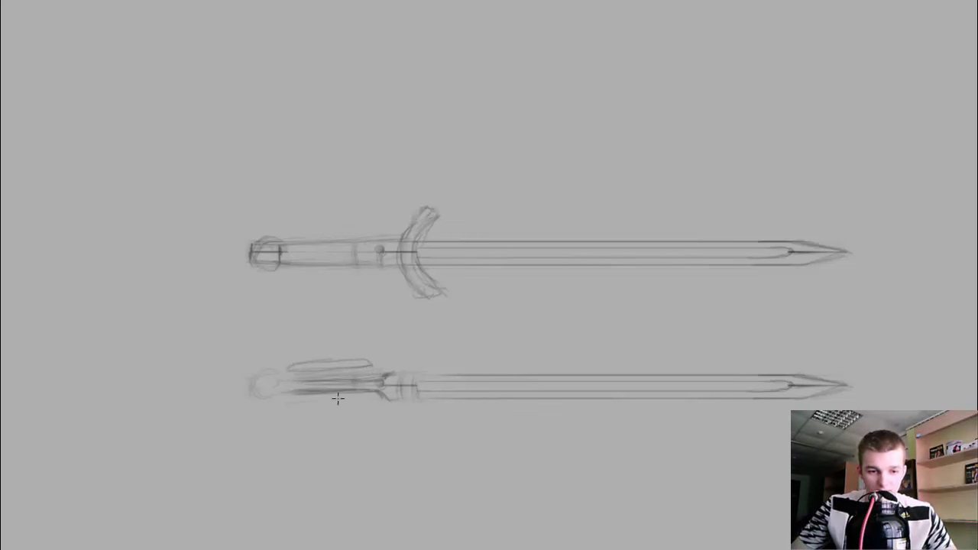
{"action": "left_click_drag", "start_coordinate": [291, 407], "coordinate": [368, 404]}
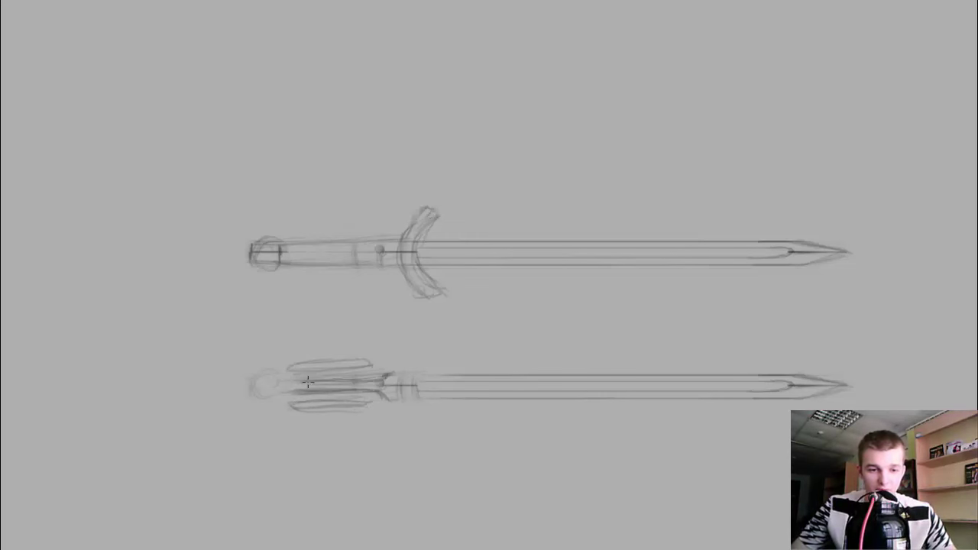
{"action": "left_click_drag", "start_coordinate": [305, 376], "coordinate": [306, 401]}
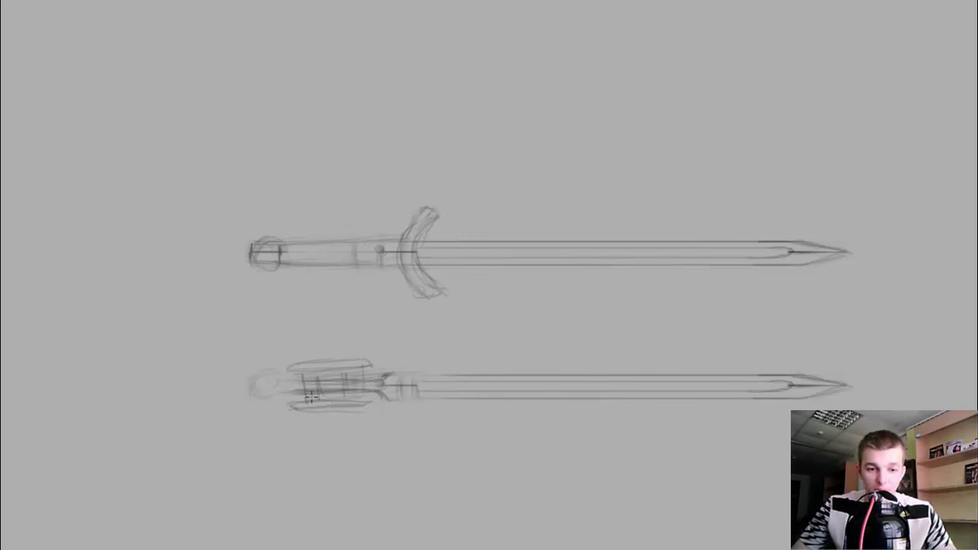
{"action": "mouse_move", "coordinate": [300, 365]}
{"action": "left_mouse_down"}
{"action": "mouse_move", "coordinate": [307, 413]}
{"action": "mouse_move", "coordinate": [325, 406]}
{"action": "left_mouse_up"}
{"action": "mouse_move", "coordinate": [327, 367]}
{"action": "left_mouse_down"}
{"action": "mouse_move", "coordinate": [334, 412]}
{"action": "mouse_move", "coordinate": [350, 399]}
{"action": "left_mouse_up"}
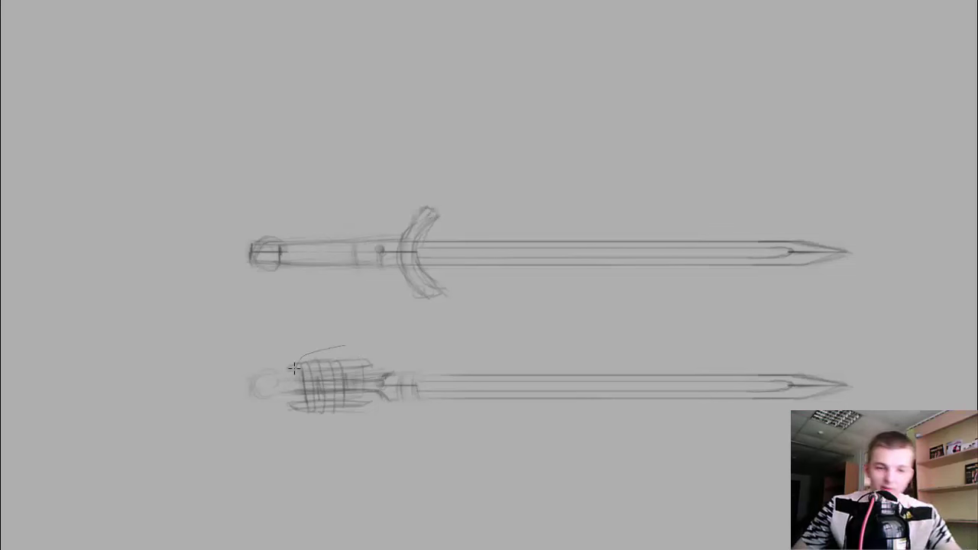
{"action": "mouse_move", "coordinate": [299, 349]}
{"action": "left_mouse_down"}
{"action": "mouse_move", "coordinate": [289, 379]}
{"action": "mouse_move", "coordinate": [371, 374]}
{"action": "mouse_move", "coordinate": [374, 386]}
{"action": "mouse_move", "coordinate": [298, 392]}
{"action": "left_mouse_up"}
Erase the dark ring-banded hatching on the lower sword's grip and redraw it as a slim tapered outline
{"action": "key", "text": "e"}
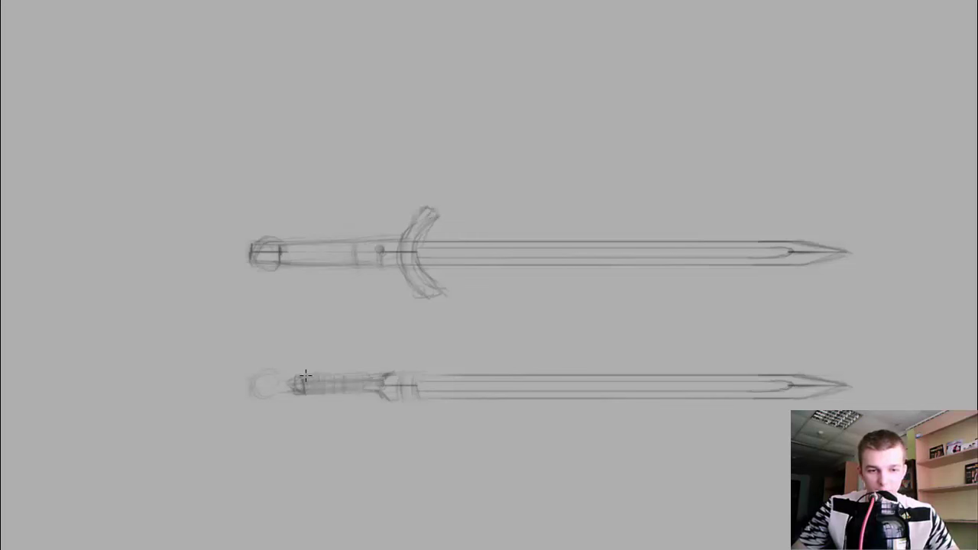
{"action": "mouse_move", "coordinate": [326, 374]}
{"action": "left_mouse_down"}
{"action": "mouse_move", "coordinate": [321, 389]}
{"action": "mouse_move", "coordinate": [362, 395]}
{"action": "mouse_move", "coordinate": [359, 387]}
{"action": "left_mouse_up"}
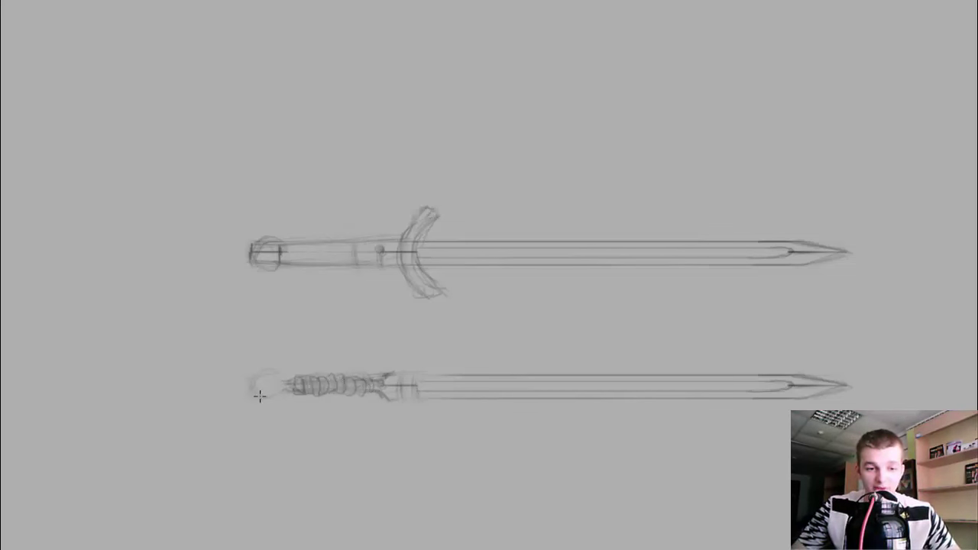
{"action": "left_click_drag", "start_coordinate": [260, 395], "coordinate": [262, 375]}
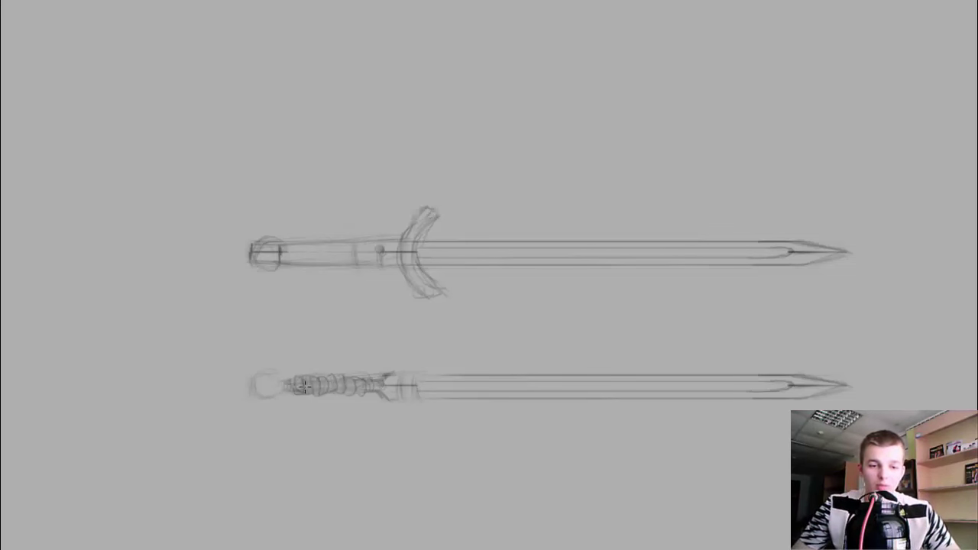
{"action": "left_click_drag", "start_coordinate": [341, 386], "coordinate": [358, 384]}
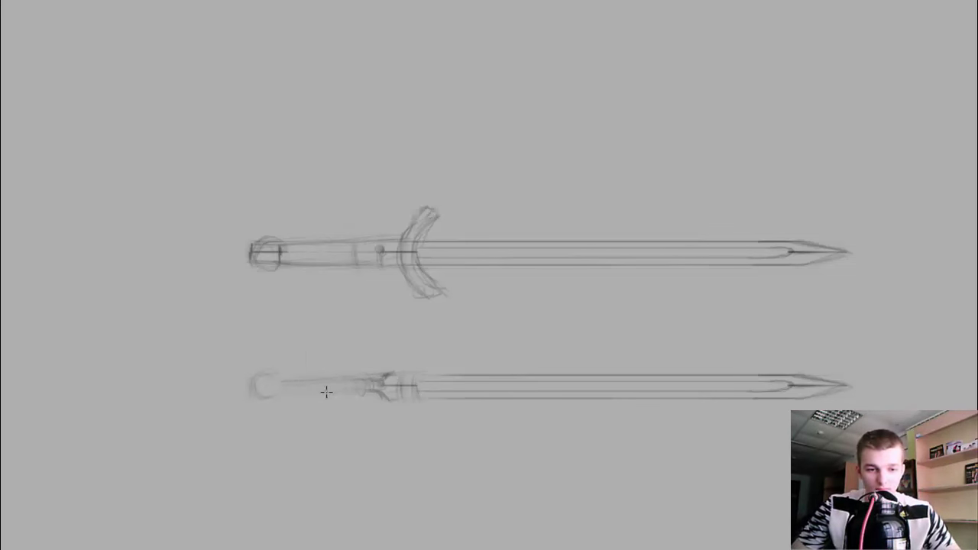
{"action": "left_click_drag", "start_coordinate": [326, 392], "coordinate": [345, 381]}
{"action": "left_click_drag", "start_coordinate": [281, 379], "coordinate": [281, 391]}
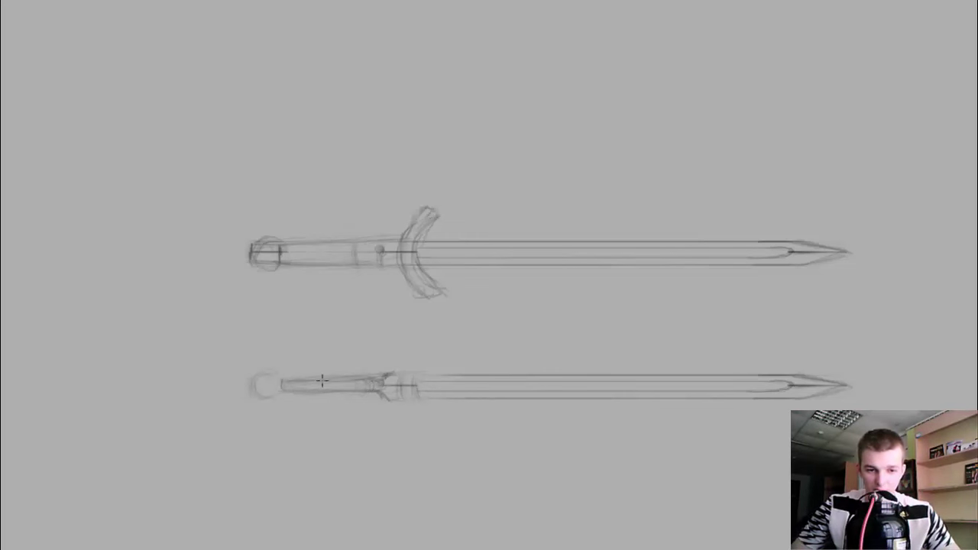
Draw a row of linked oval segments along the slim grip to suggest a wrapped binding
{"action": "right_click", "coordinate": [378, 343]}
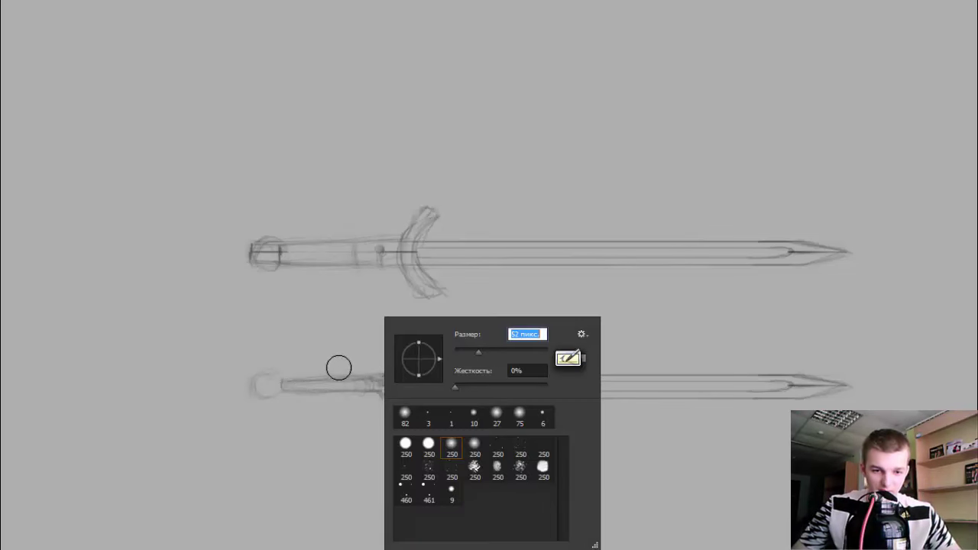
{"action": "key", "text": "Return"}
{"action": "key", "text": "v"}
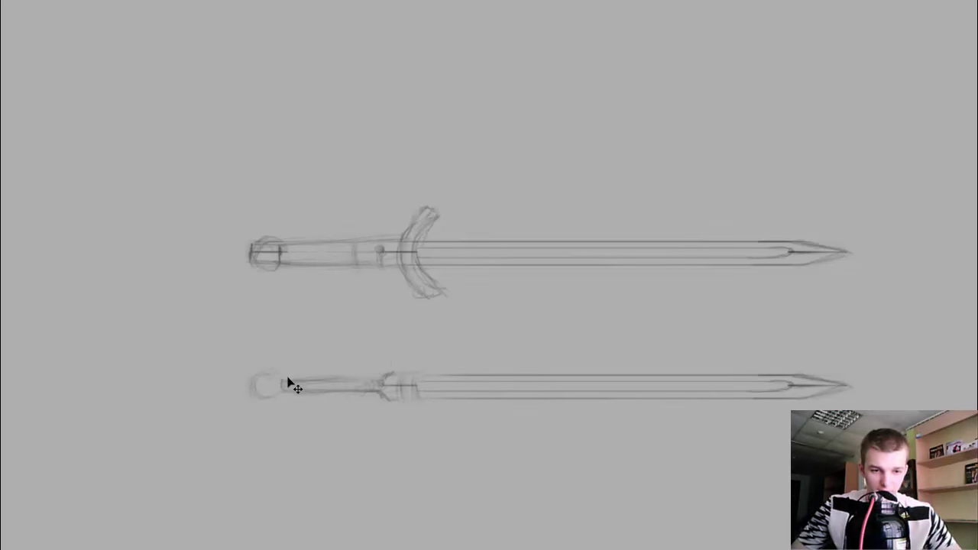
{"action": "key", "text": "b"}
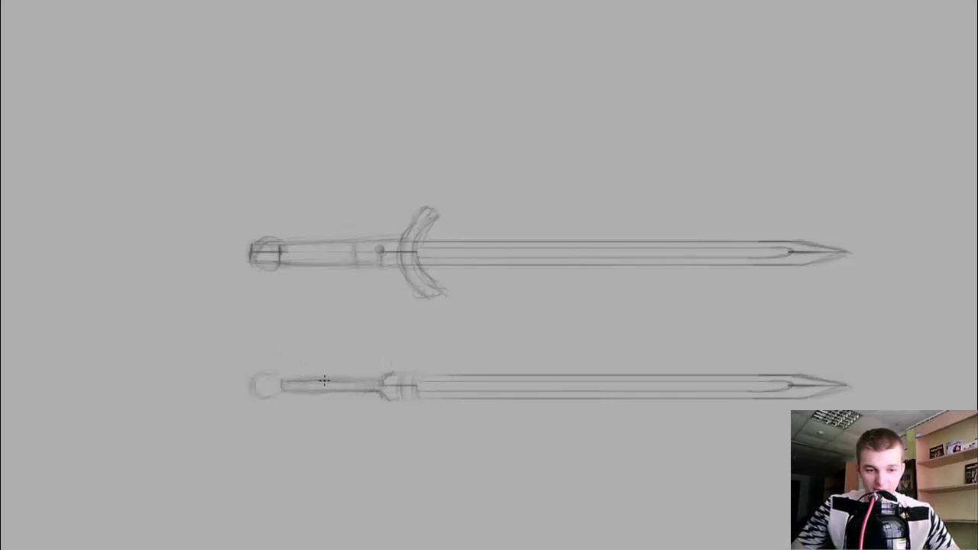
{"action": "mouse_move", "coordinate": [339, 380]}
{"action": "left_mouse_down"}
{"action": "mouse_move", "coordinate": [382, 382]}
{"action": "mouse_move", "coordinate": [321, 385]}
{"action": "mouse_move", "coordinate": [387, 385]}
{"action": "left_mouse_up"}
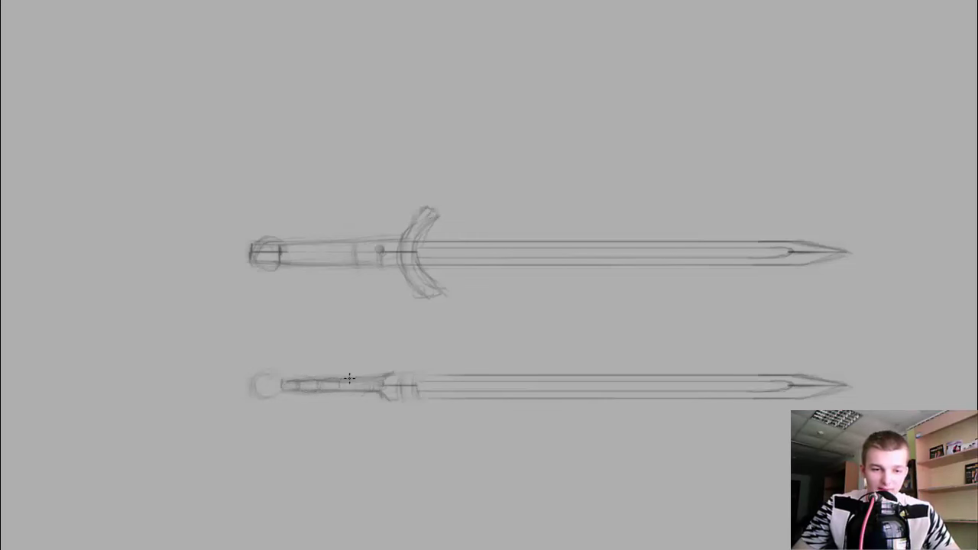
{"action": "mouse_move", "coordinate": [336, 380]}
{"action": "left_mouse_down"}
{"action": "mouse_move", "coordinate": [375, 389]}
{"action": "mouse_move", "coordinate": [328, 386]}
{"action": "left_mouse_up"}
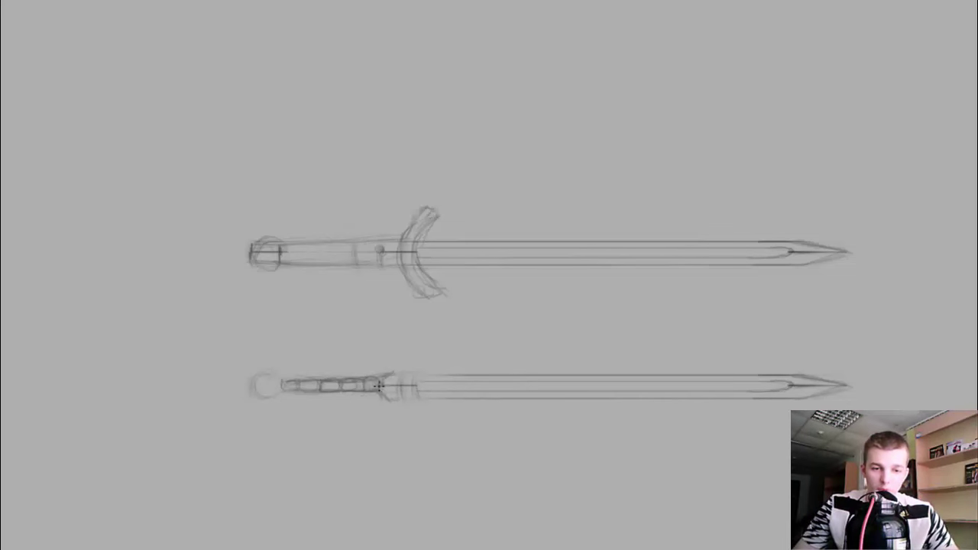
Draw a straight vertical crossguard across the grip with round knobs at both ends, erasing stray strokes
{"action": "left_click_drag", "start_coordinate": [381, 392], "coordinate": [375, 354]}
{"action": "left_click_drag", "start_coordinate": [382, 424], "coordinate": [382, 365]}
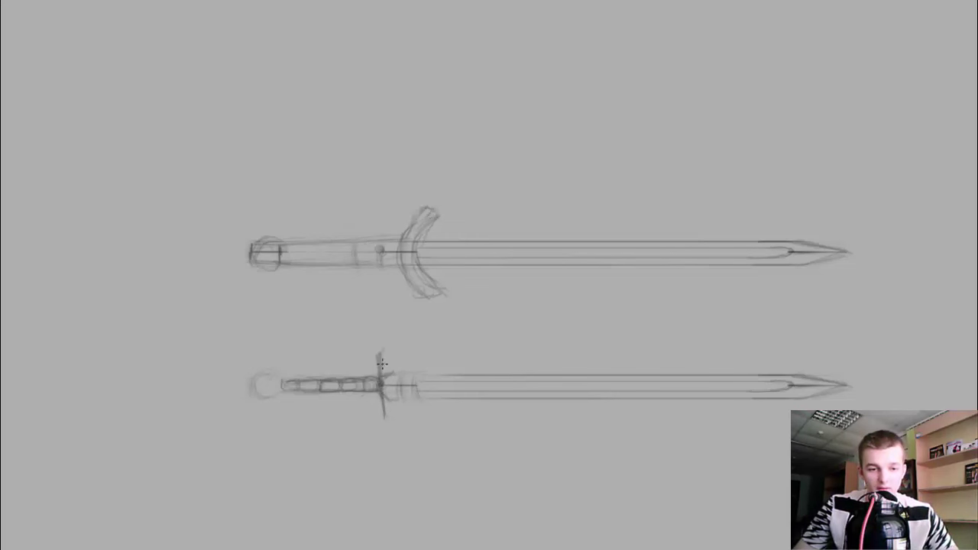
{"action": "mouse_move", "coordinate": [388, 413]}
{"action": "left_mouse_down"}
{"action": "mouse_move", "coordinate": [383, 348]}
{"action": "mouse_move", "coordinate": [389, 417]}
{"action": "left_mouse_up"}
{"action": "left_click_drag", "start_coordinate": [379, 353], "coordinate": [379, 390]}
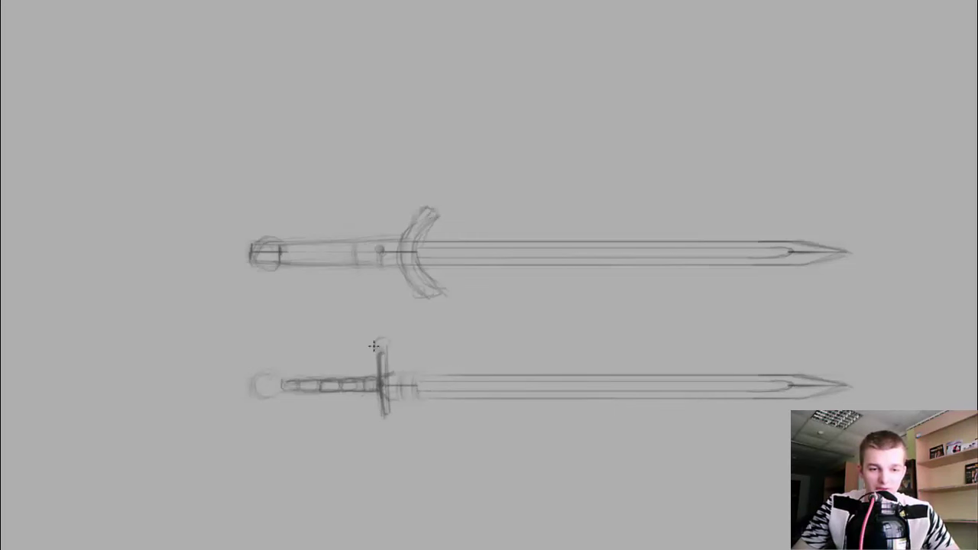
{"action": "left_click_drag", "start_coordinate": [373, 346], "coordinate": [375, 350]}
{"action": "left_click_drag", "start_coordinate": [384, 429], "coordinate": [389, 417]}
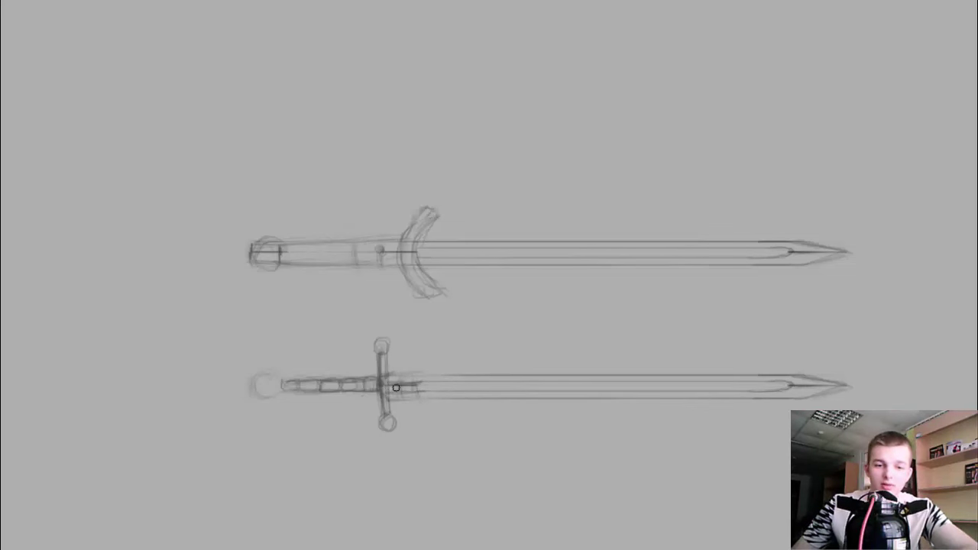
{"action": "left_click_drag", "start_coordinate": [396, 390], "coordinate": [416, 386]}
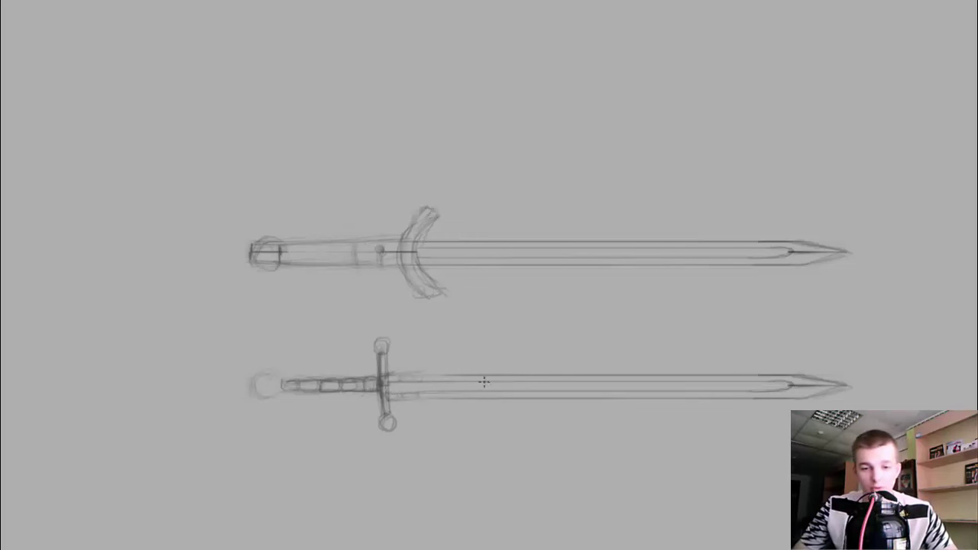
Add a short rune-like inscription on the blade past the crossguard, ending in an angled notch
{"action": "left_click_drag", "start_coordinate": [431, 374], "coordinate": [394, 375]}
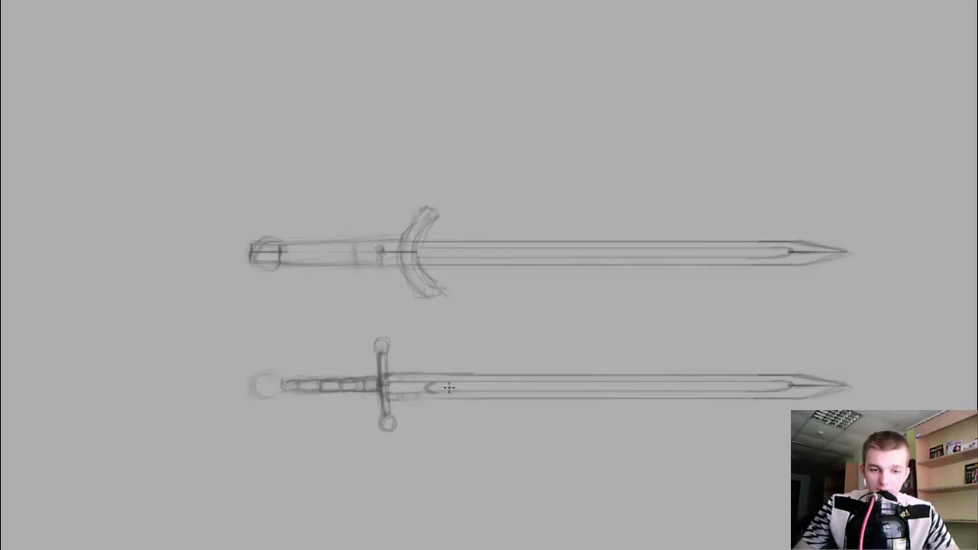
{"action": "left_click_drag", "start_coordinate": [432, 385], "coordinate": [488, 379]}
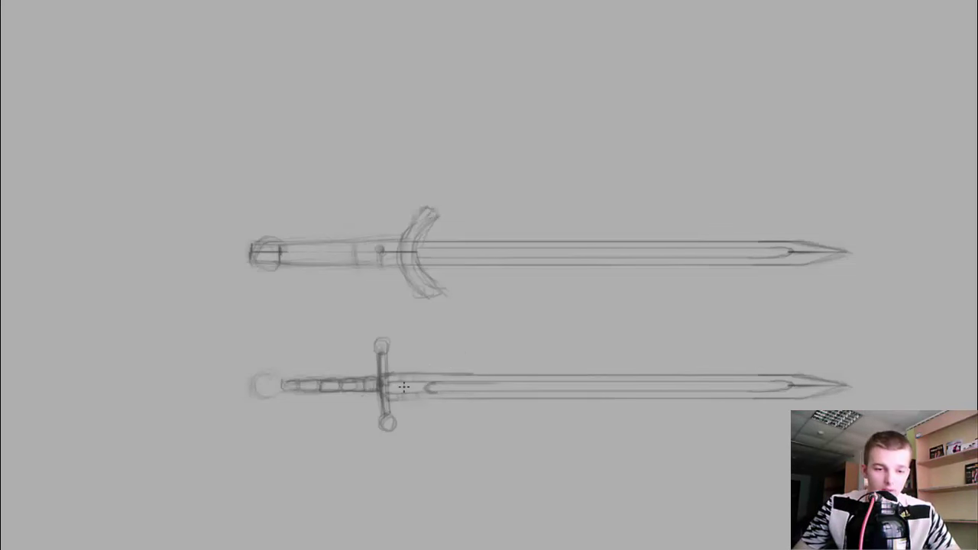
{"action": "scroll", "coordinate": [408, 388], "scroll_direction": "up", "scroll_amount": 3}
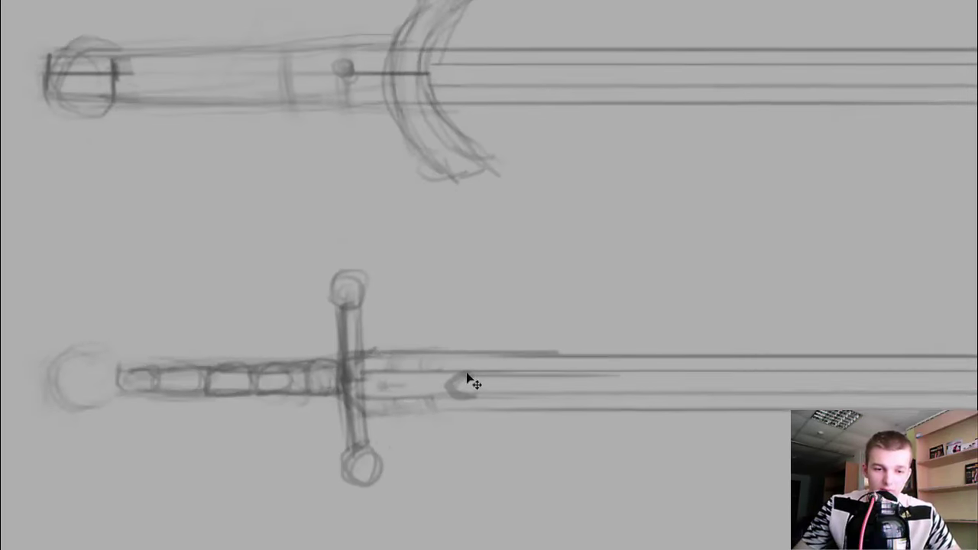
{"action": "left_click_drag", "start_coordinate": [371, 385], "coordinate": [455, 387]}
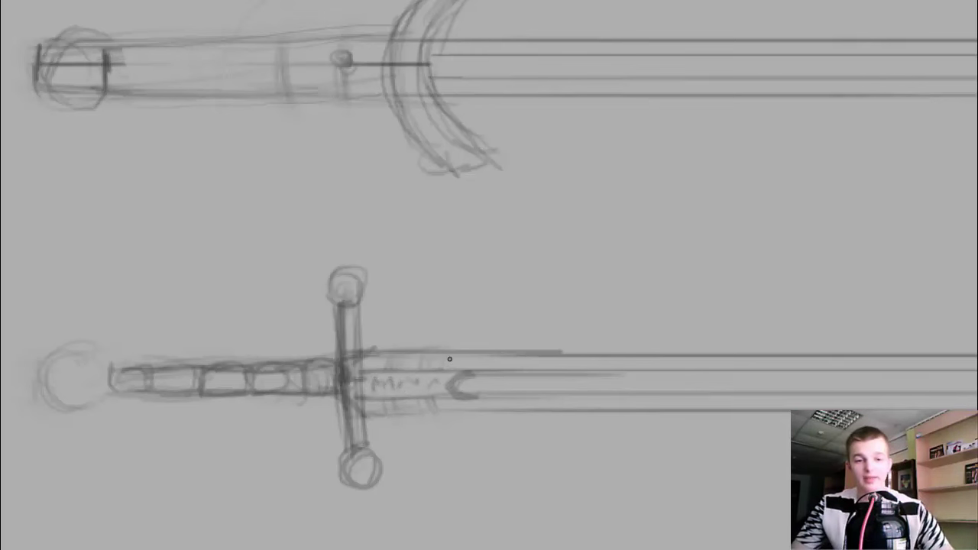
{"action": "mouse_move", "coordinate": [443, 341]}
{"action": "left_mouse_down"}
{"action": "mouse_move", "coordinate": [394, 339]}
{"action": "mouse_move", "coordinate": [436, 361]}
{"action": "mouse_move", "coordinate": [447, 355]}
{"action": "left_mouse_up"}
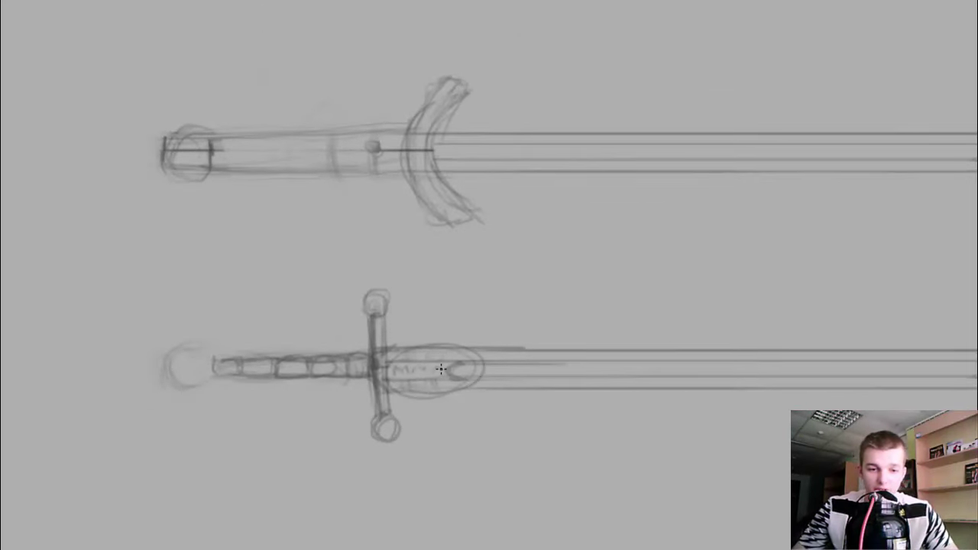
{"action": "key", "text": "ctrl+z"}
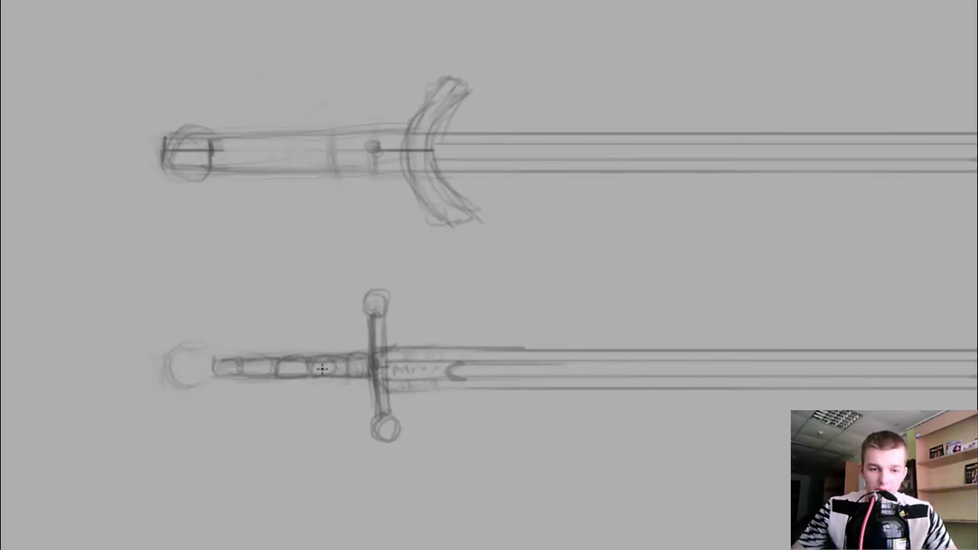
Draw a ring by the crossguard and erase the blade engraving and nearby blade lines
{"action": "left_click_drag", "start_coordinate": [335, 340], "coordinate": [344, 384]}
{"action": "key", "text": "e"}
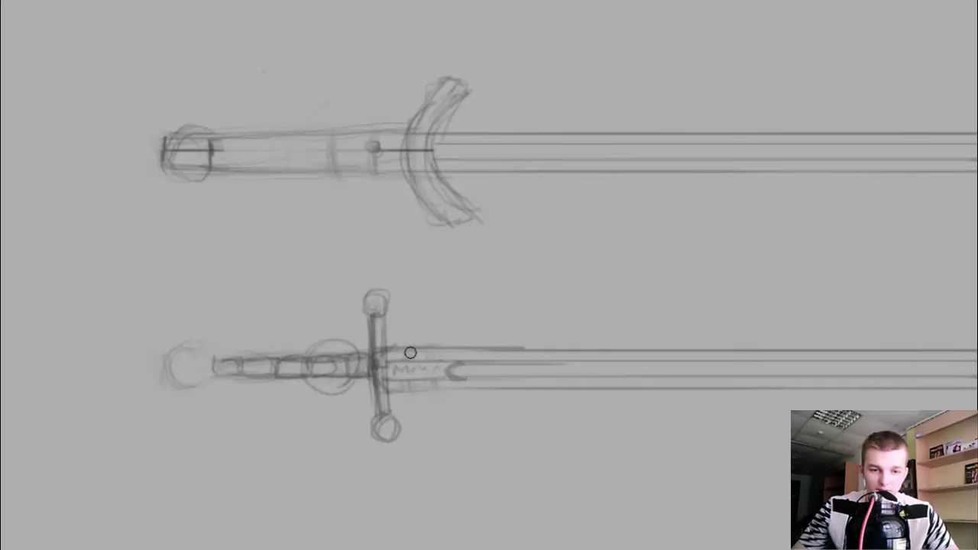
{"action": "mouse_move", "coordinate": [408, 352]}
{"action": "left_mouse_down"}
{"action": "mouse_move", "coordinate": [401, 399]}
{"action": "mouse_move", "coordinate": [465, 375]}
{"action": "left_mouse_up"}
{"action": "key", "text": "b"}
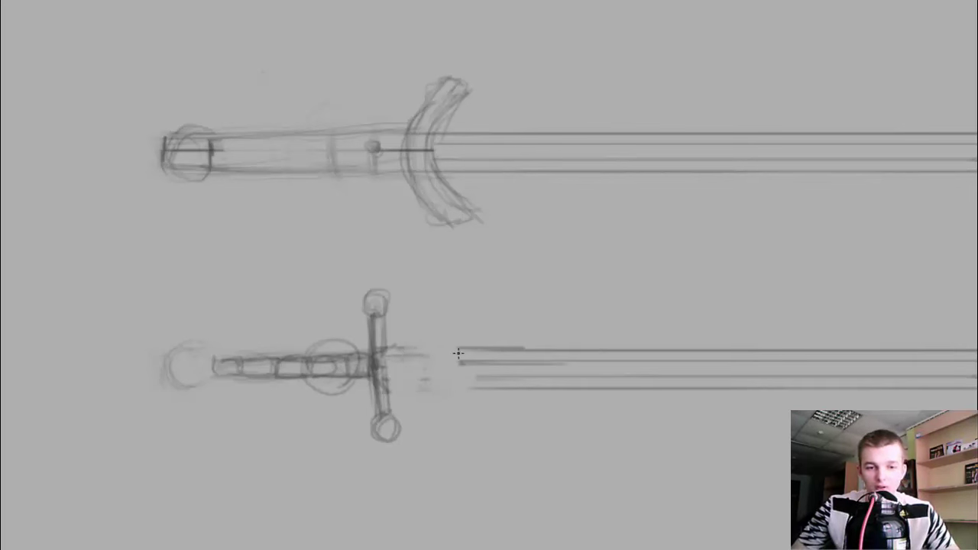
{"action": "left_click_drag", "start_coordinate": [391, 353], "coordinate": [459, 352]}
Redraw the blade edges and sketch a ricasso block with rope-like wrap strokes past the guard
{"action": "mouse_move", "coordinate": [398, 374]}
{"action": "left_mouse_down"}
{"action": "mouse_move", "coordinate": [486, 374]}
{"action": "mouse_move", "coordinate": [428, 353]}
{"action": "mouse_move", "coordinate": [471, 354]}
{"action": "left_mouse_up"}
{"action": "key", "text": "e"}
{"action": "key", "text": "b"}
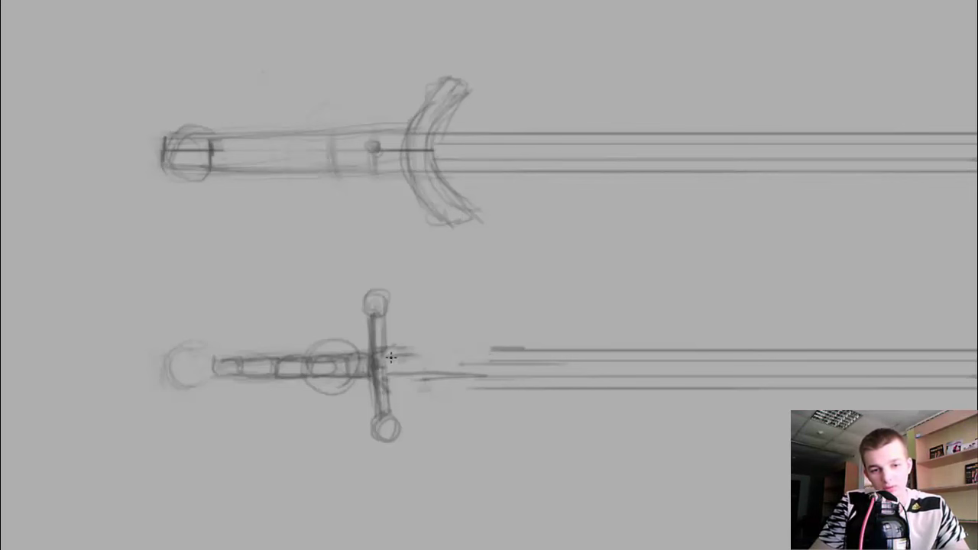
{"action": "mouse_move", "coordinate": [393, 359]}
{"action": "left_mouse_down"}
{"action": "mouse_move", "coordinate": [489, 349]}
{"action": "mouse_move", "coordinate": [490, 383]}
{"action": "left_mouse_up"}
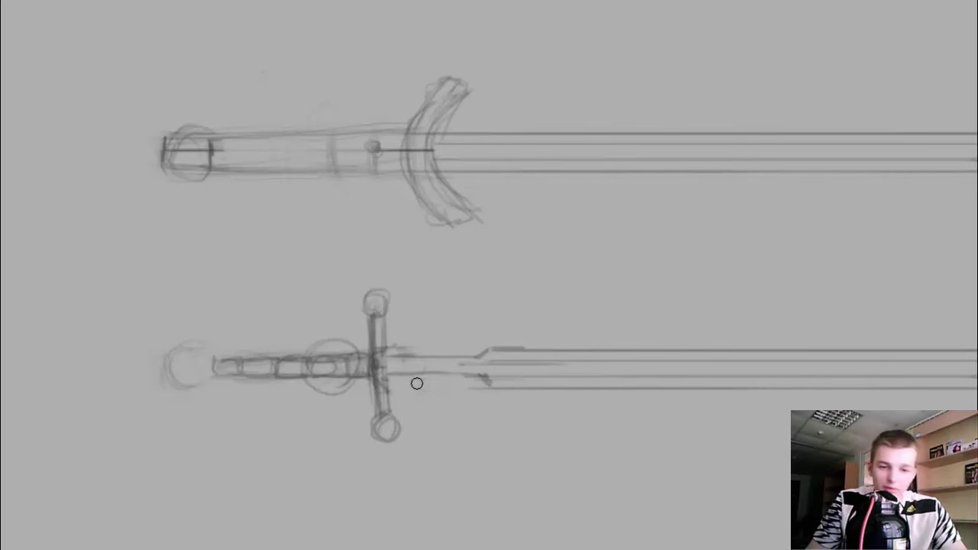
{"action": "mouse_move", "coordinate": [401, 356]}
{"action": "left_mouse_down"}
{"action": "mouse_move", "coordinate": [403, 372]}
{"action": "mouse_move", "coordinate": [458, 373]}
{"action": "left_mouse_up"}
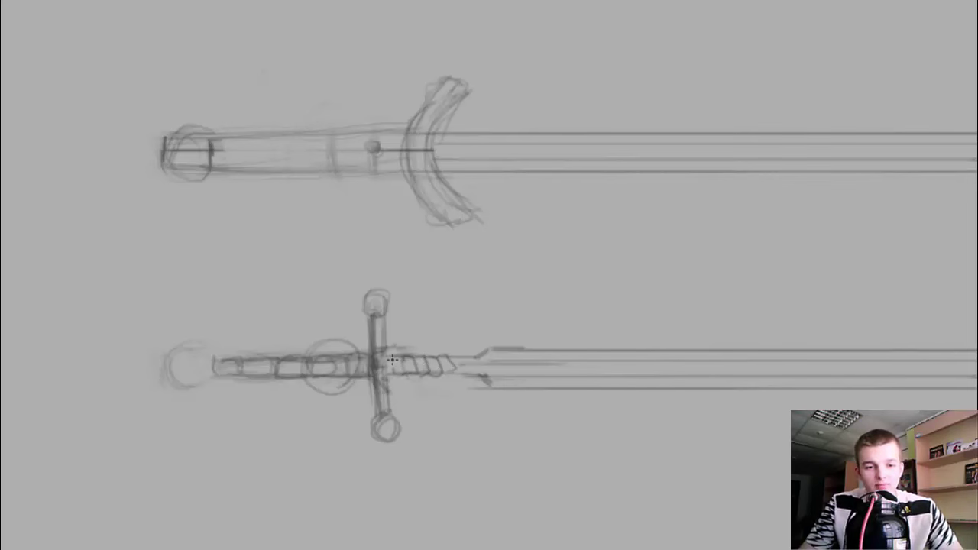
{"action": "left_click_drag", "start_coordinate": [391, 359], "coordinate": [405, 369]}
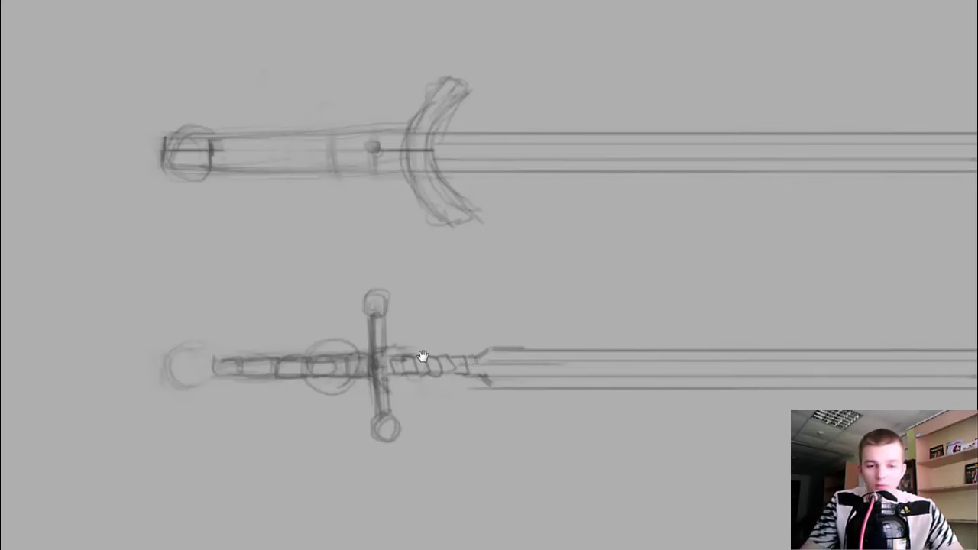
{"action": "scroll", "coordinate": [470, 355], "scroll_direction": "down", "scroll_amount": 3}
{"action": "left_click_drag", "start_coordinate": [454, 348], "coordinate": [489, 355]}
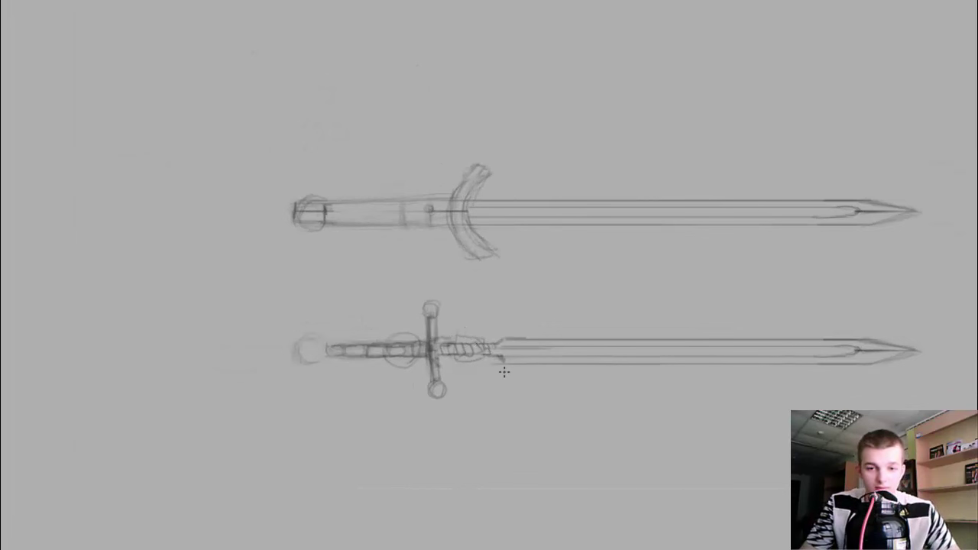
Undo the grip wrapping, then lasso and delete the entire lower sword copy
{"action": "key", "text": "ctrl+z"}
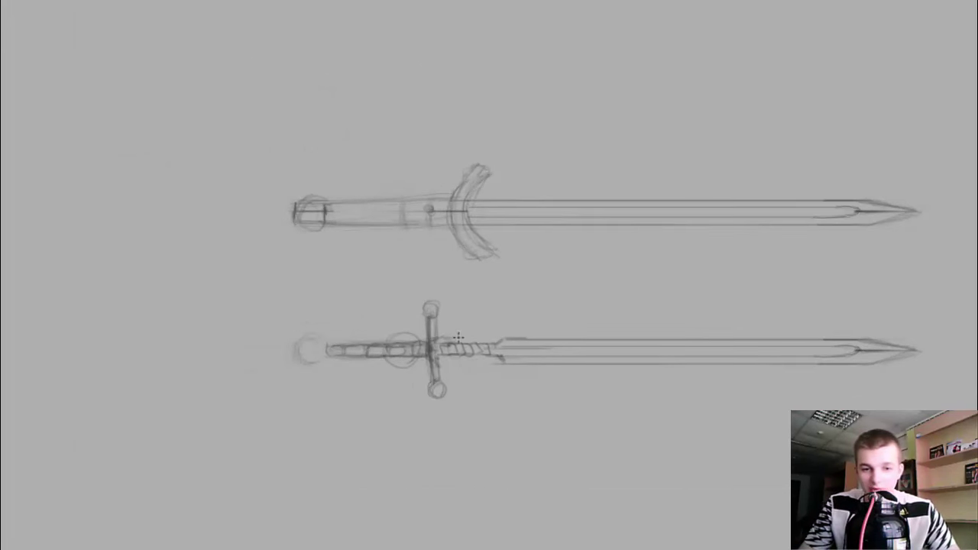
{"action": "key", "text": "ctrl+z"}
{"action": "key", "text": "ctrl+z"}
{"action": "key", "text": "ctrl+z"}
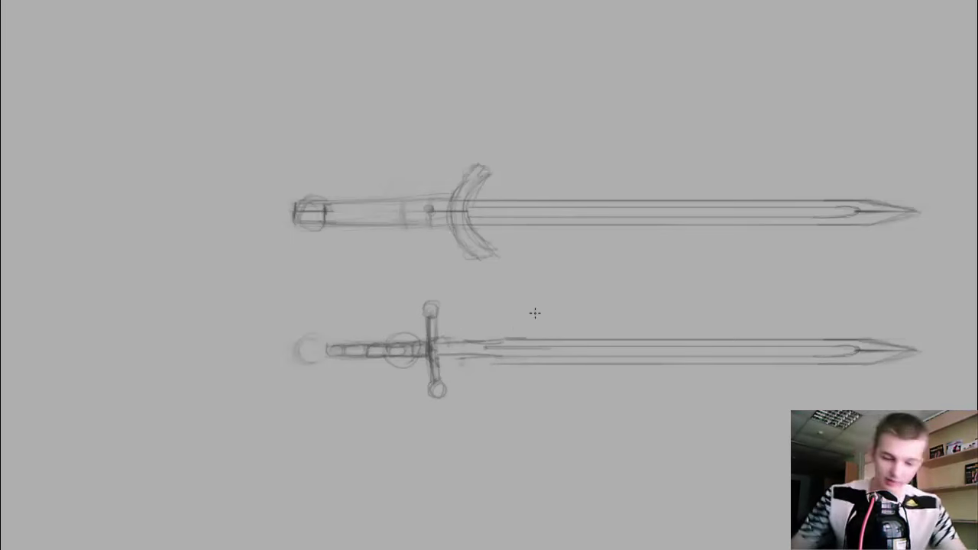
{"action": "key", "text": "l"}
{"action": "left_click_drag", "start_coordinate": [275, 314], "coordinate": [471, 291]}
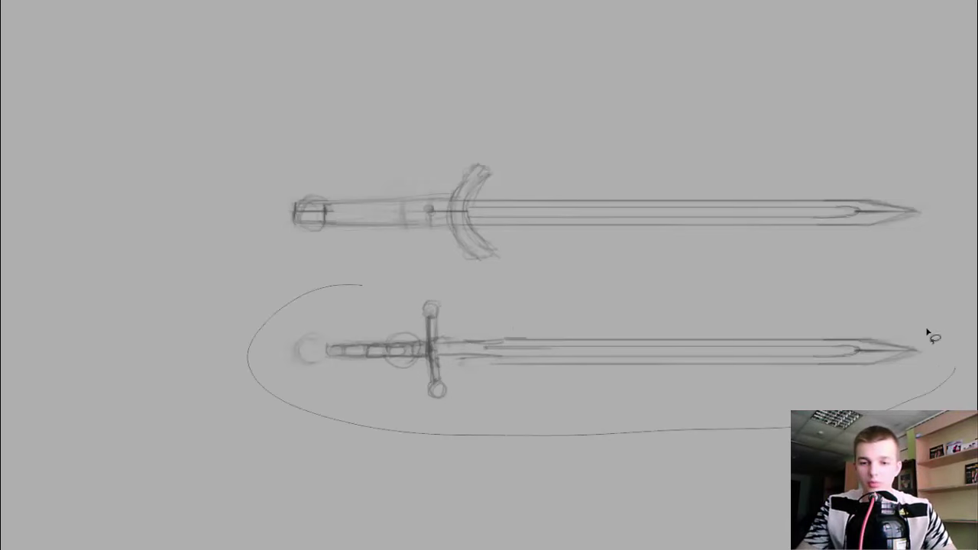
{"action": "key", "text": "Delete"}
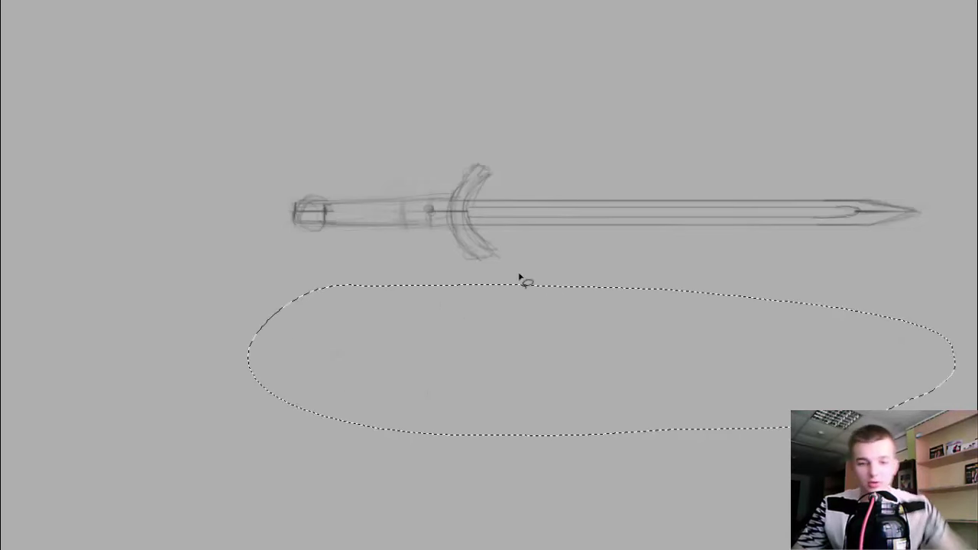
{"action": "key", "text": "ctrl+d"}
Scale the remaining sword up to span most of the canvas width and reopen the Layers panel
{"action": "left_click_drag", "start_coordinate": [467, 281], "coordinate": [426, 282]}
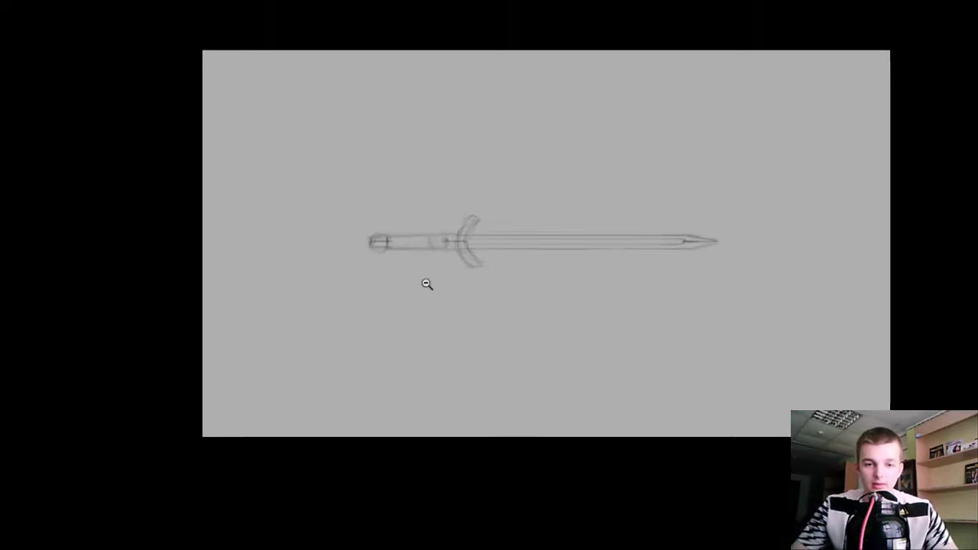
{"action": "mouse_move", "coordinate": [600, 183]}
{"action": "left_mouse_down"}
{"action": "mouse_move", "coordinate": [731, 295]}
{"action": "mouse_move", "coordinate": [458, 288]}
{"action": "left_mouse_up"}
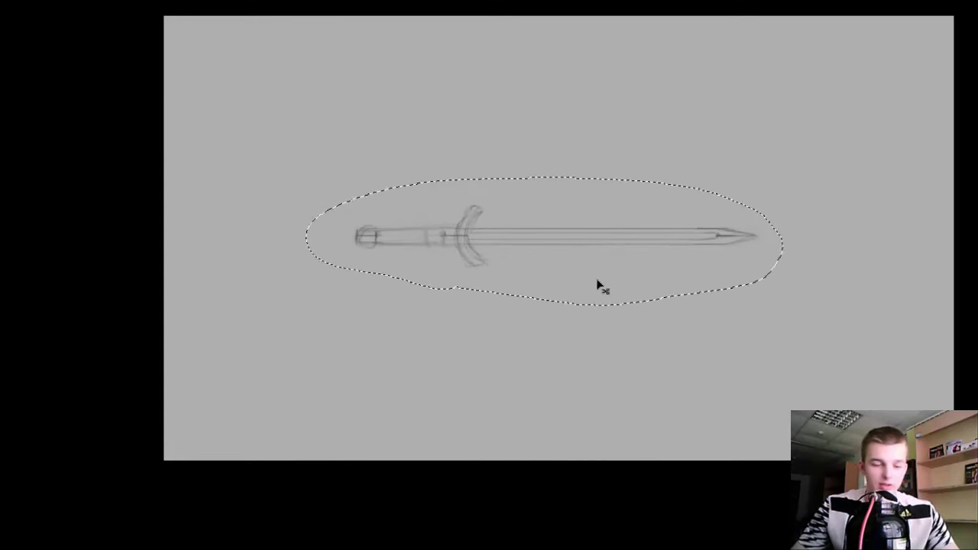
{"action": "key", "text": "ctrl+t"}
{"action": "left_click_drag", "start_coordinate": [784, 176], "coordinate": [898, 130]}
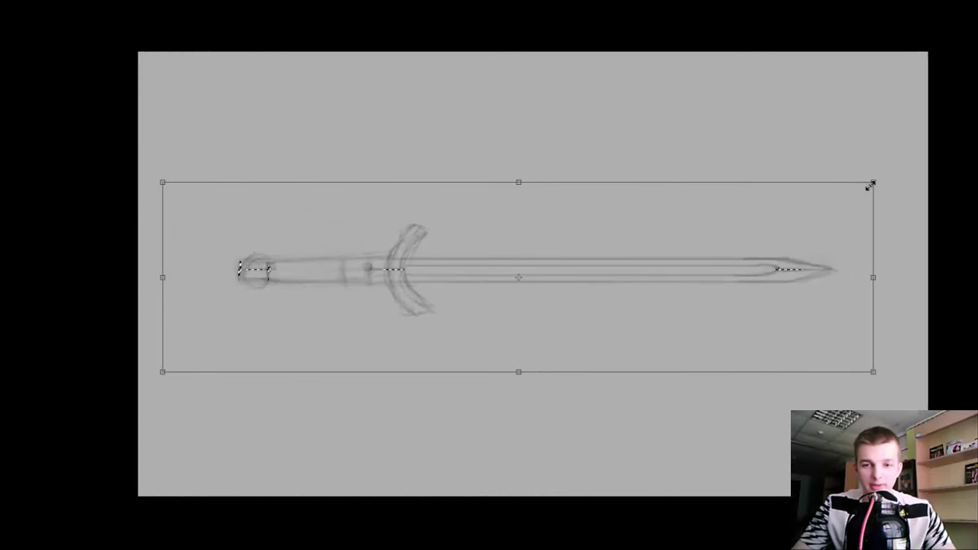
{"action": "left_click_drag", "start_coordinate": [868, 186], "coordinate": [894, 177]}
{"action": "key", "text": "Return"}
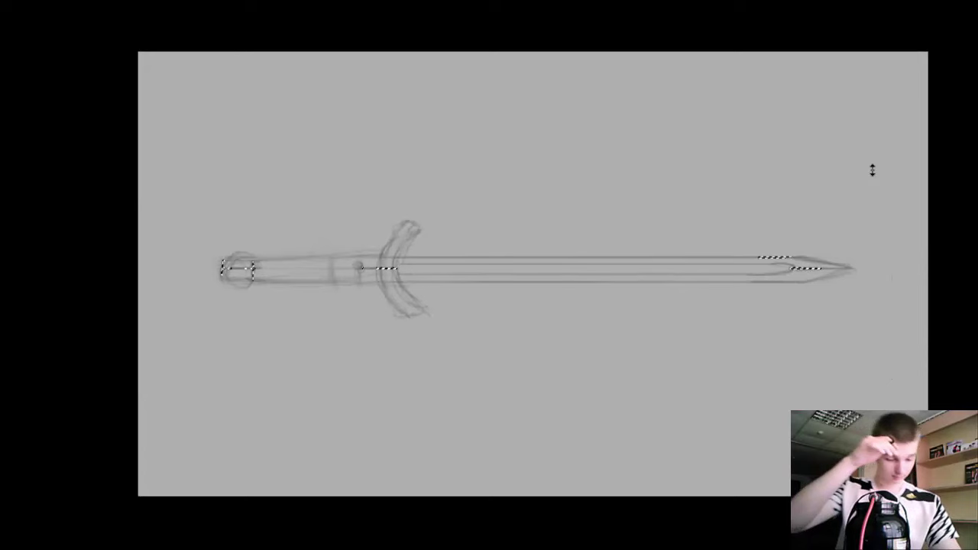
{"action": "key", "text": "ctrl+d"}
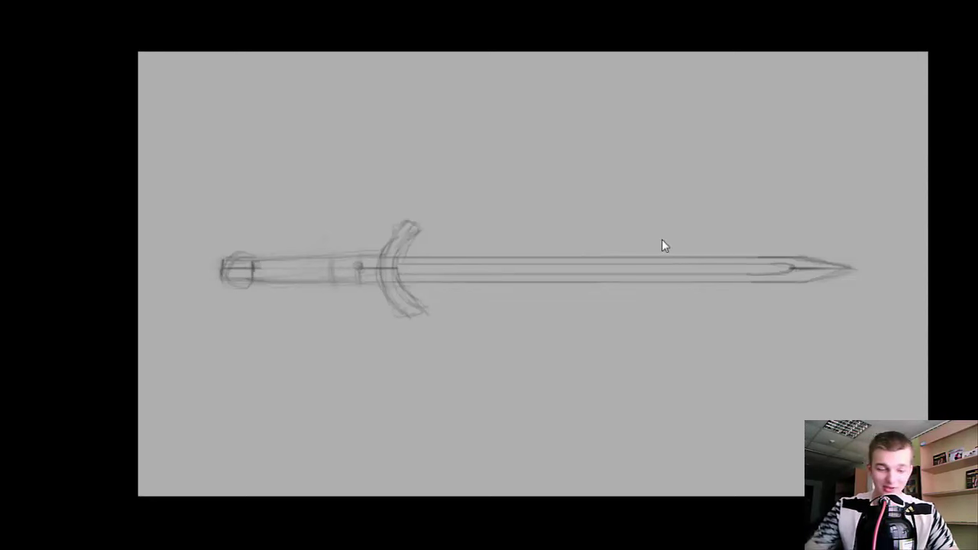
{"action": "key", "text": "l"}
{"action": "key", "text": "F7"}
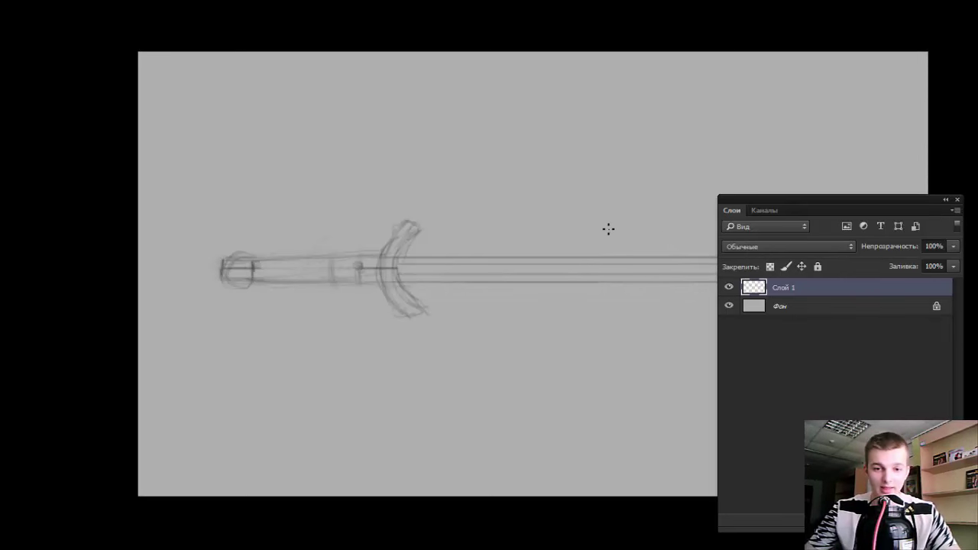
Reposition the Layers panel and create empty layer Слой 2 above Слой 1, then clear the view
{"action": "left_click_drag", "start_coordinate": [784, 209], "coordinate": [790, 310]}
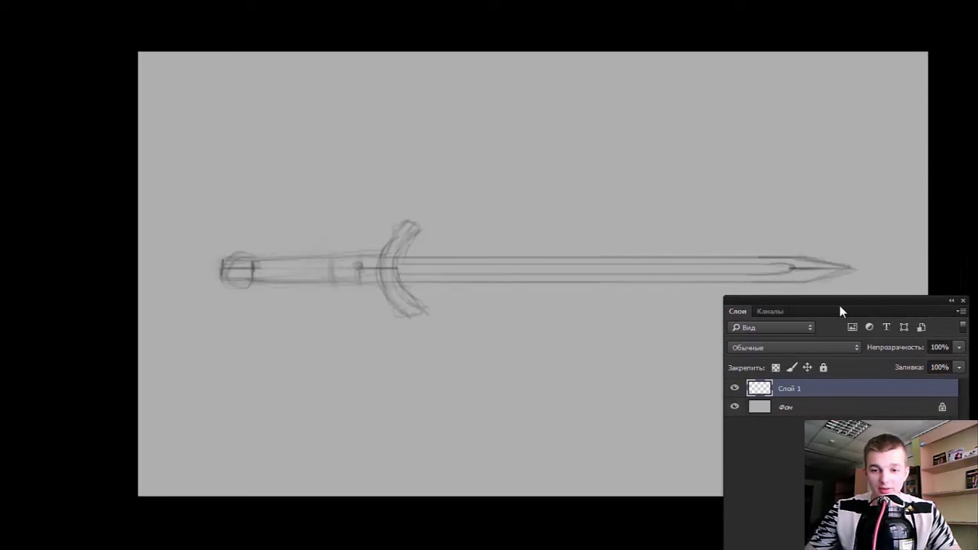
{"action": "left_click_drag", "start_coordinate": [841, 311], "coordinate": [796, 173]}
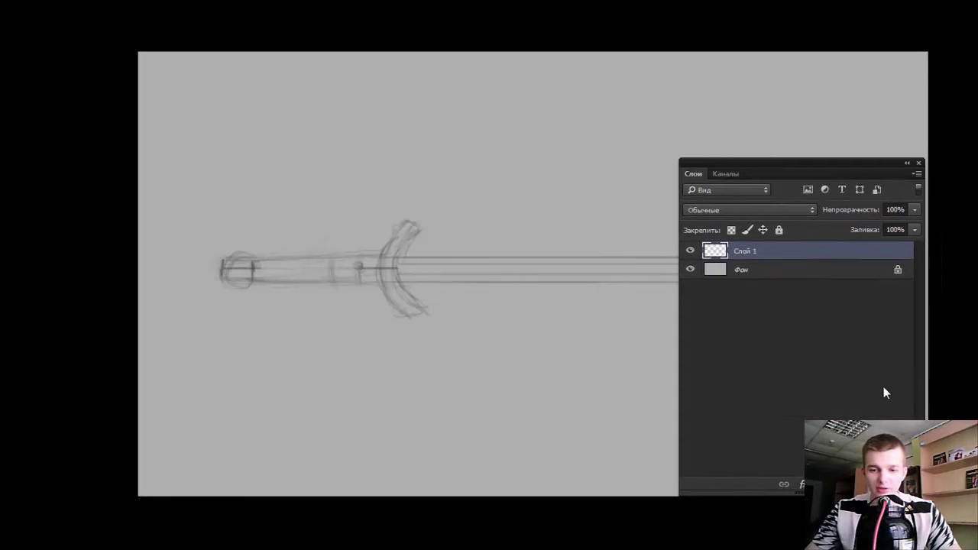
{"action": "left_click", "coordinate": [892, 485]}
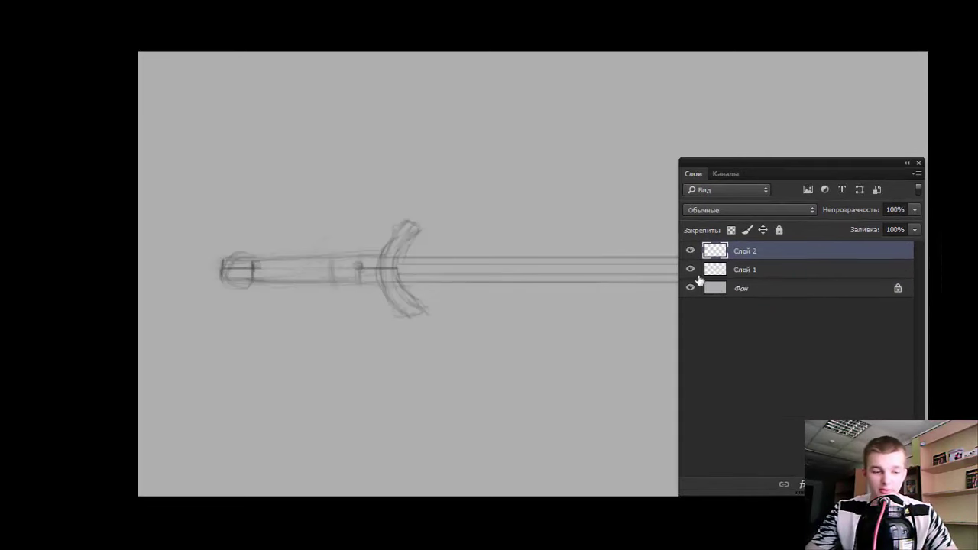
{"action": "key", "text": "f"}
{"action": "key", "text": "f"}
{"action": "key", "text": "f"}
{"action": "key", "text": "Tab"}
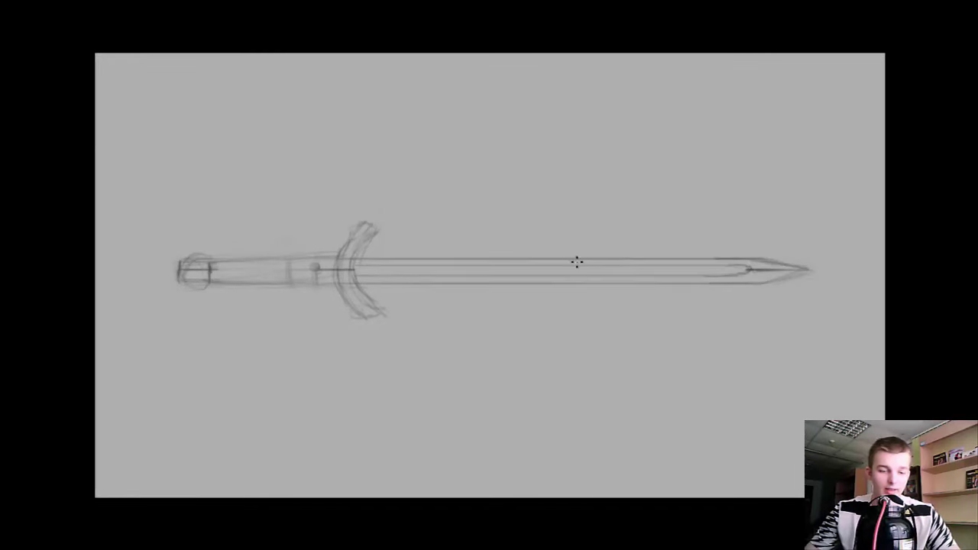
{"action": "right_click", "coordinate": [577, 262]}
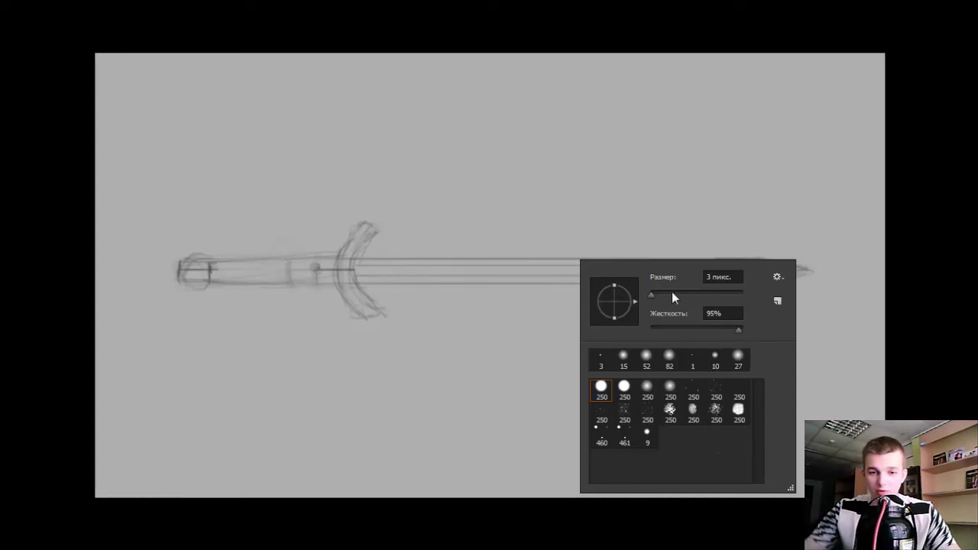
Paint test strokes with a 250 px round brush at varying opacities up to 100%, then clear them
{"action": "left_click", "coordinate": [609, 396]}
{"action": "key", "text": "Return"}
{"action": "mouse_move", "coordinate": [450, 155]}
{"action": "left_mouse_down"}
{"action": "mouse_move", "coordinate": [648, 153]}
{"action": "mouse_move", "coordinate": [567, 153]}
{"action": "left_mouse_up"}
{"action": "key", "text": "f"}
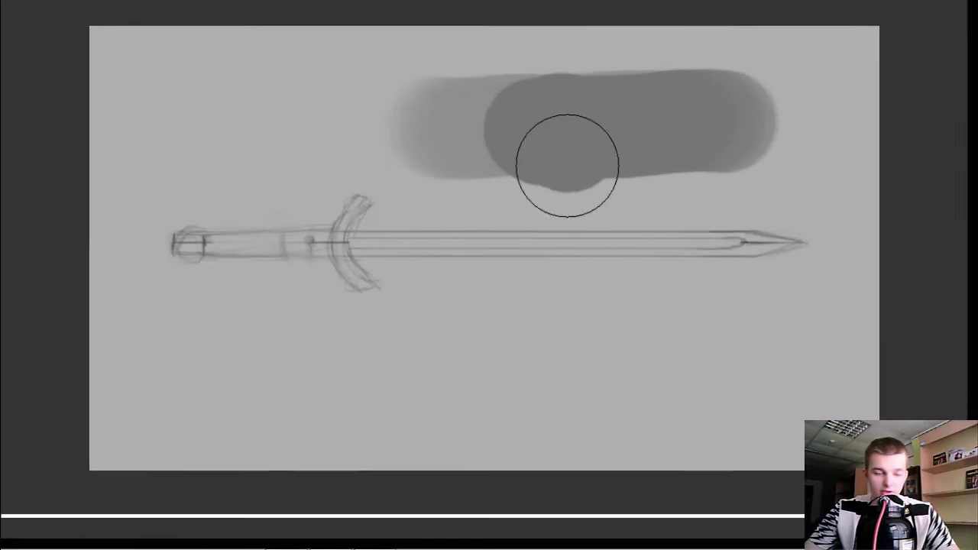
{"action": "key", "text": "f"}
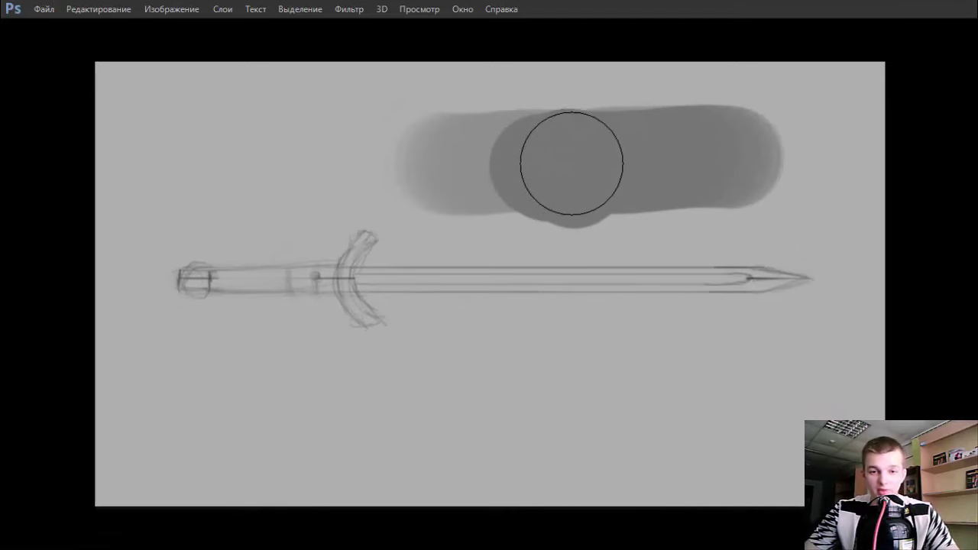
{"action": "left_click", "coordinate": [574, 164]}
{"action": "mouse_move", "coordinate": [498, 169]}
{"action": "left_mouse_down"}
{"action": "mouse_move", "coordinate": [572, 174]}
{"action": "mouse_move", "coordinate": [541, 144]}
{"action": "left_mouse_up"}
{"action": "key", "text": "Tab"}
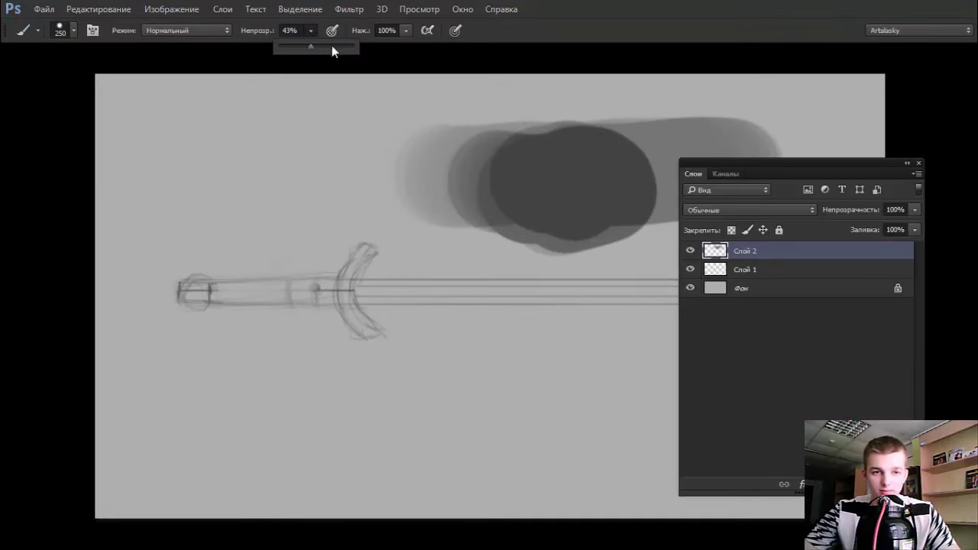
{"action": "left_click", "coordinate": [561, 193]}
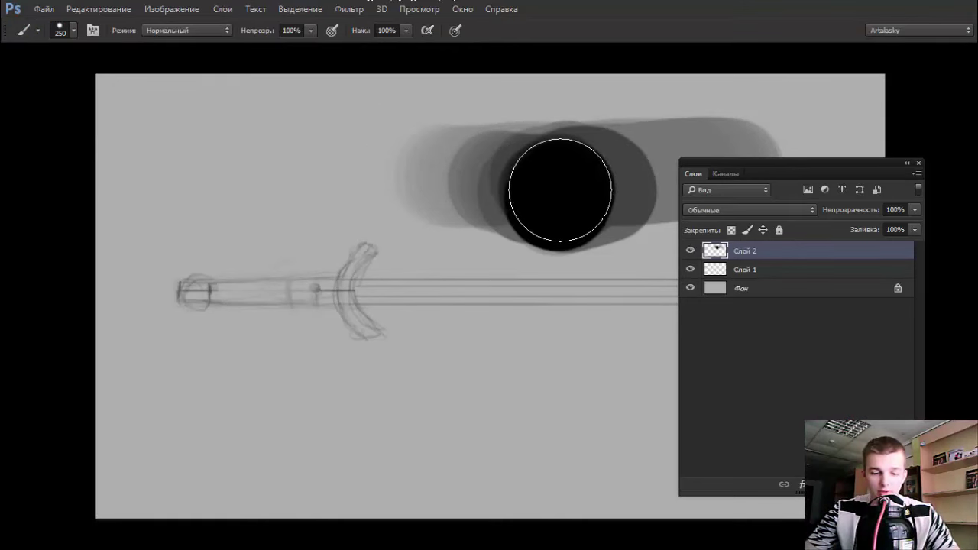
{"action": "key", "text": "ctrl+a"}
{"action": "key", "text": "Delete"}
Paint a looping grey test stroke with another preset and clear it from Слой 2
{"action": "right_click", "coordinate": [513, 183]}
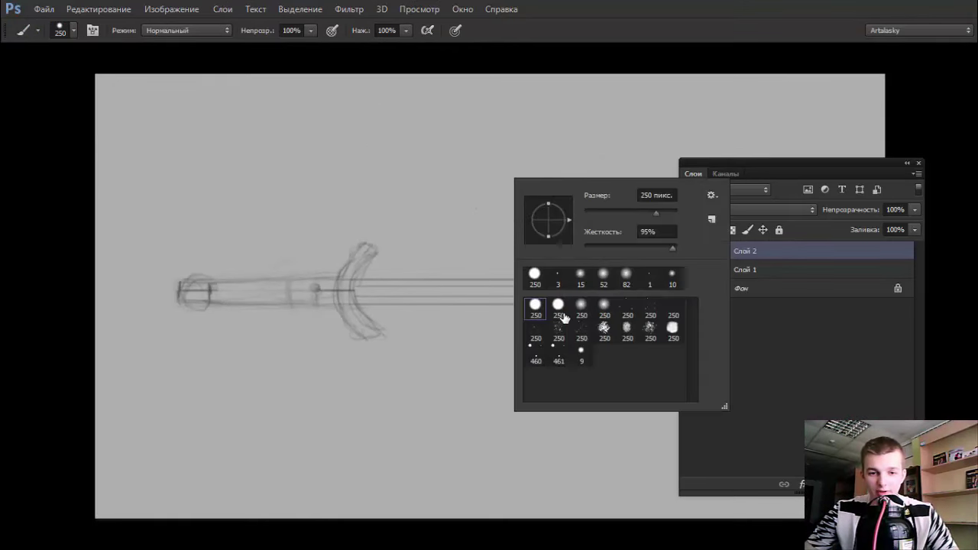
{"action": "mouse_move", "coordinate": [401, 184]}
{"action": "left_mouse_down"}
{"action": "mouse_move", "coordinate": [540, 175]}
{"action": "mouse_move", "coordinate": [616, 120]}
{"action": "mouse_move", "coordinate": [546, 127]}
{"action": "mouse_move", "coordinate": [395, 172]}
{"action": "mouse_move", "coordinate": [466, 185]}
{"action": "mouse_move", "coordinate": [474, 175]}
{"action": "mouse_move", "coordinate": [505, 201]}
{"action": "left_mouse_up"}
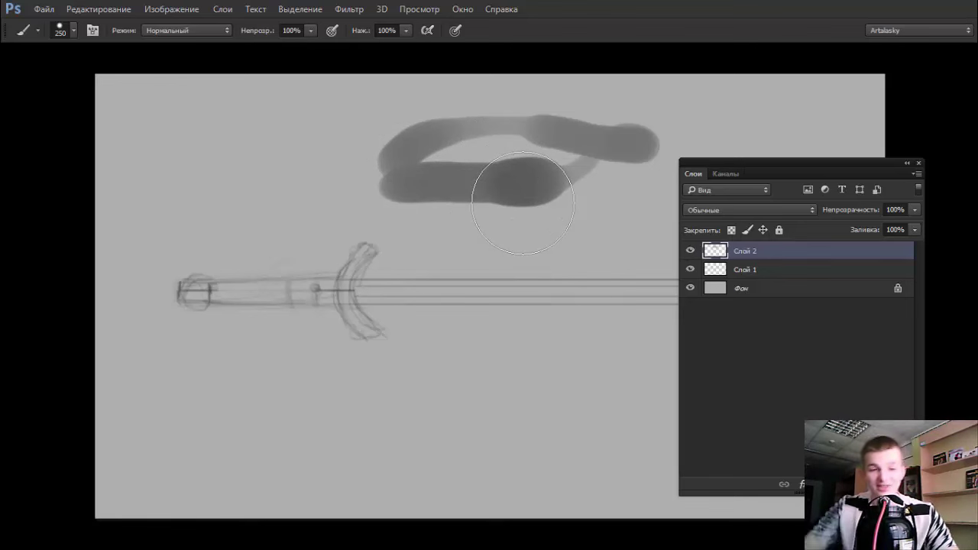
{"action": "key", "text": "ctrl+a"}
{"action": "key", "text": "Delete"}
Shrink the brush to 63 px, paint looping and black vertical test strokes, then delete them
{"action": "right_click", "coordinate": [520, 169]}
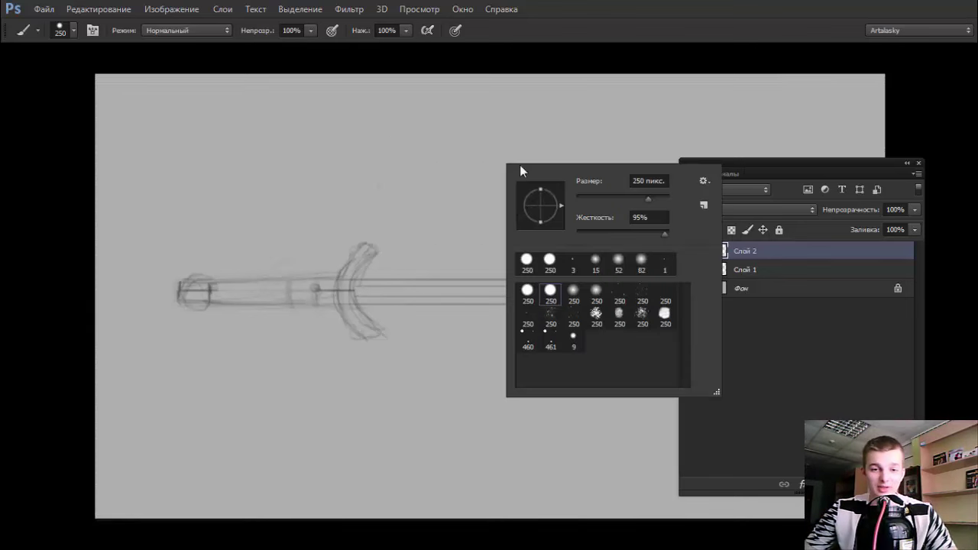
{"action": "left_click_drag", "start_coordinate": [605, 201], "coordinate": [608, 200]}
{"action": "key", "text": "Return"}
{"action": "mouse_move", "coordinate": [447, 153]}
{"action": "left_mouse_down"}
{"action": "mouse_move", "coordinate": [535, 120]}
{"action": "mouse_move", "coordinate": [557, 148]}
{"action": "left_mouse_up"}
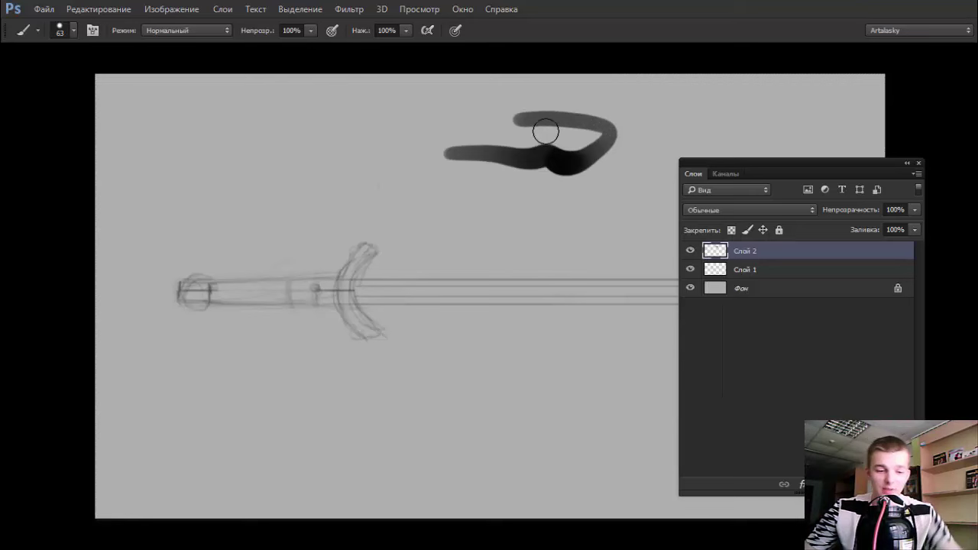
{"action": "key", "text": "F5"}
{"action": "key", "text": "F5"}
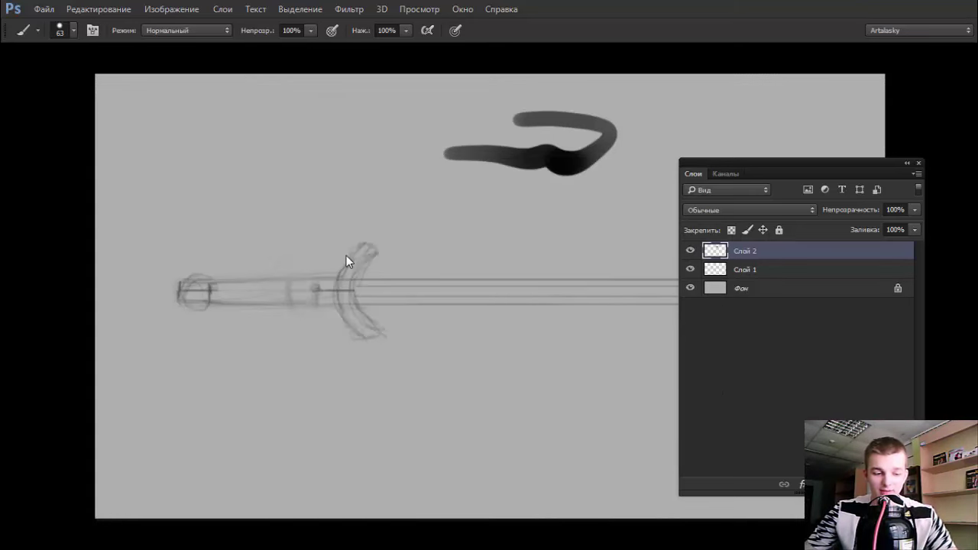
{"action": "key", "text": "ctrl+a"}
{"action": "key", "text": "Delete"}
{"action": "left_click_drag", "start_coordinate": [461, 130], "coordinate": [453, 193]}
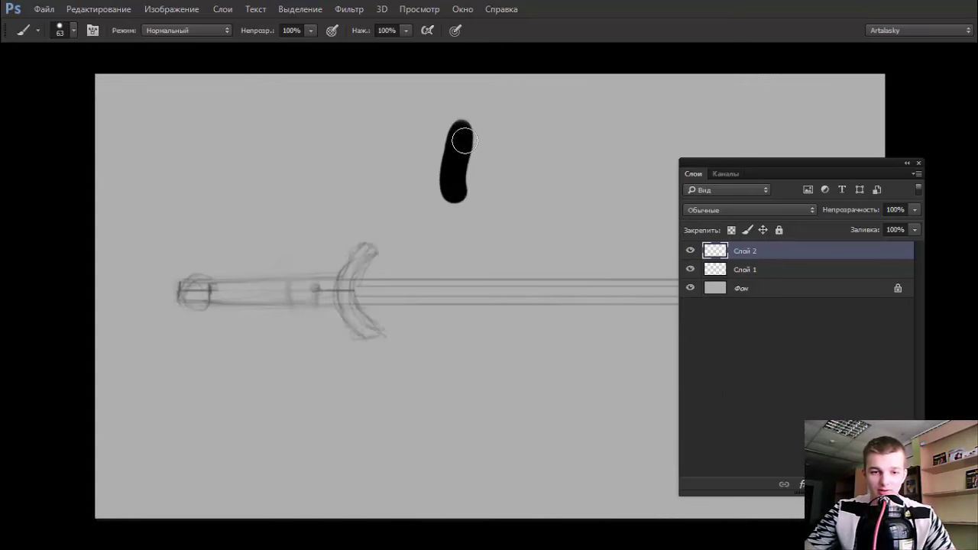
{"action": "key", "text": "Delete"}
{"action": "right_click", "coordinate": [463, 140]}
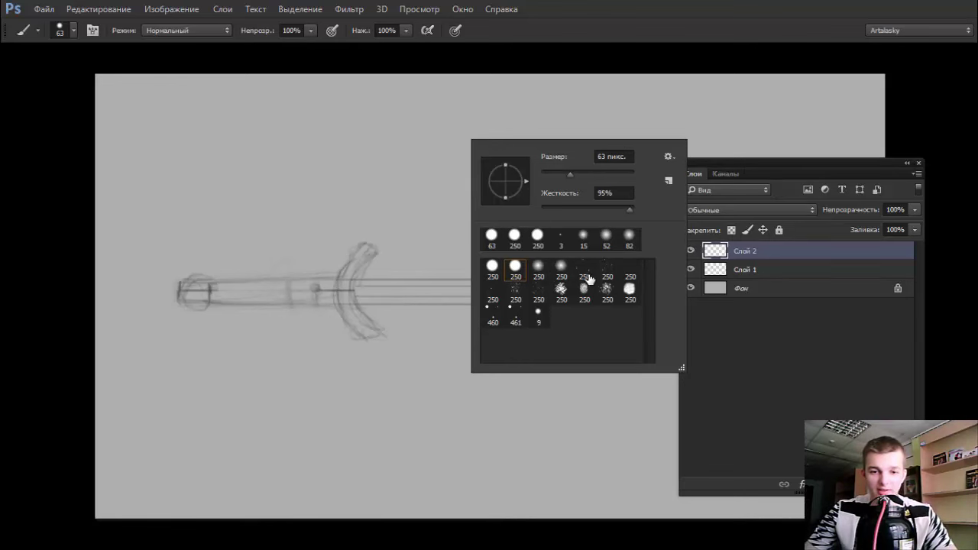
Try a 250 px scattered-dot brush and a textured brush with test strokes, deleting each
{"action": "double_click", "coordinate": [587, 279]}
{"action": "left_click_drag", "start_coordinate": [427, 229], "coordinate": [498, 218]}
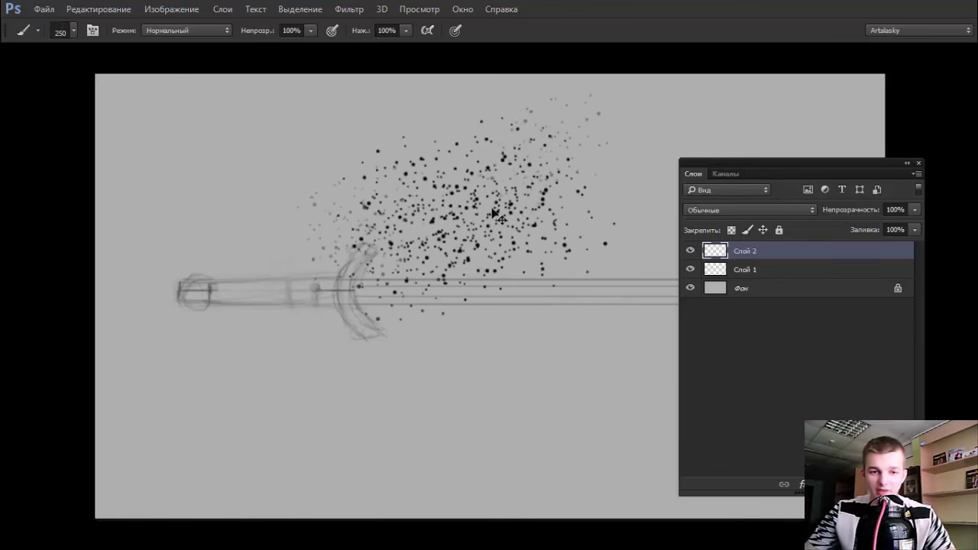
{"action": "key", "text": "Delete"}
{"action": "right_click", "coordinate": [476, 239]}
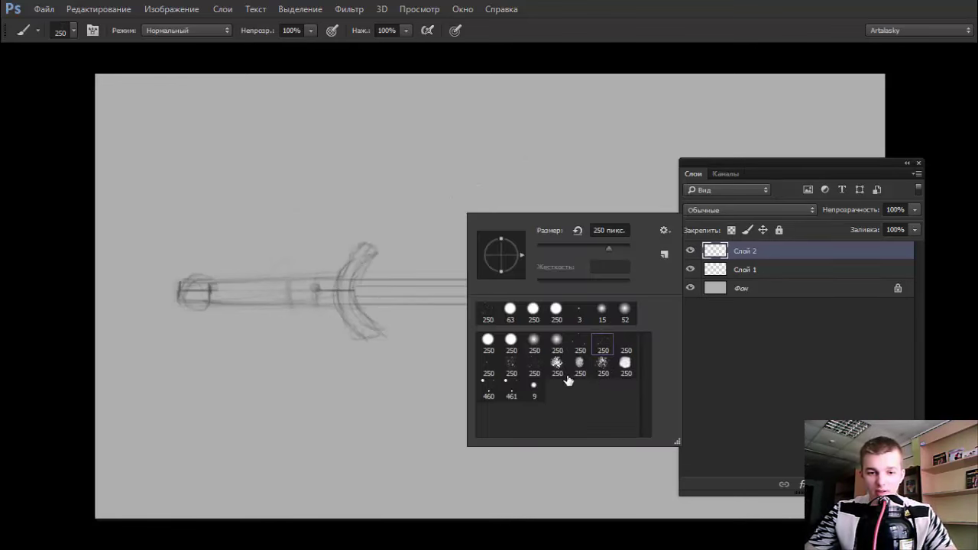
{"action": "key", "text": "Escape"}
{"action": "left_click_drag", "start_coordinate": [458, 201], "coordinate": [533, 220]}
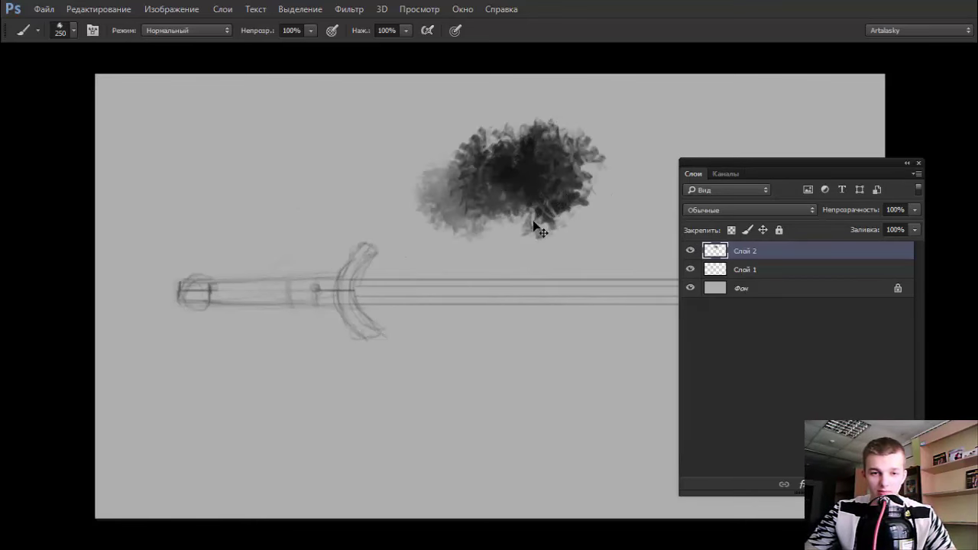
{"action": "key", "text": "Delete"}
Paint and delete scattered grey-black cloud strokes across the upper canvas
{"action": "right_click", "coordinate": [515, 233]}
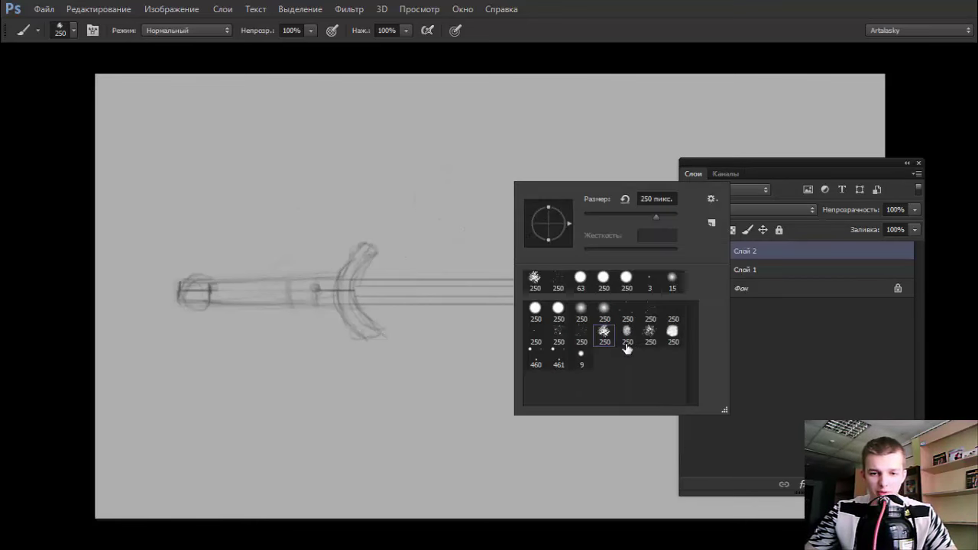
{"action": "key", "text": "Escape"}
{"action": "left_click_drag", "start_coordinate": [451, 176], "coordinate": [619, 149]}
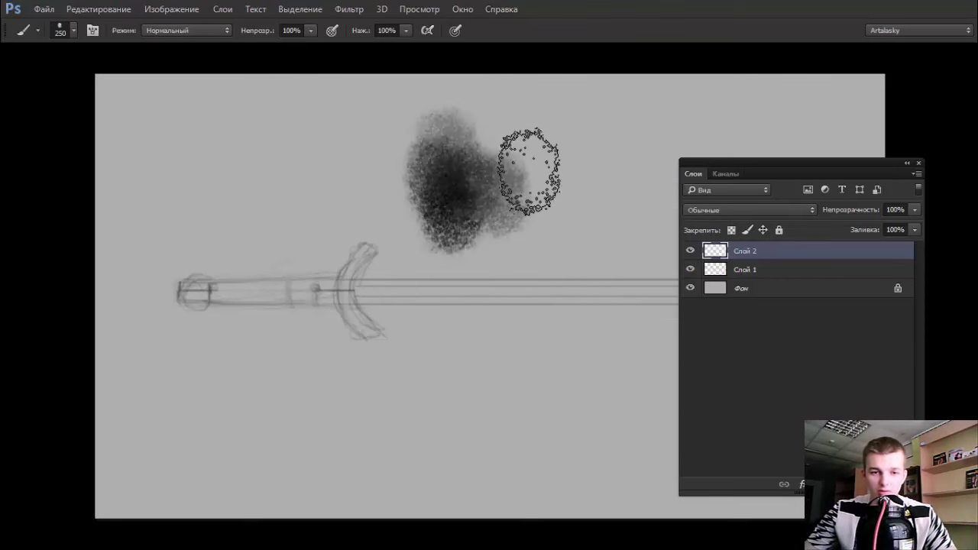
{"action": "mouse_move", "coordinate": [374, 144]}
{"action": "left_mouse_down"}
{"action": "mouse_move", "coordinate": [436, 207]}
{"action": "mouse_move", "coordinate": [512, 153]}
{"action": "mouse_move", "coordinate": [563, 186]}
{"action": "mouse_move", "coordinate": [544, 166]}
{"action": "left_mouse_up"}
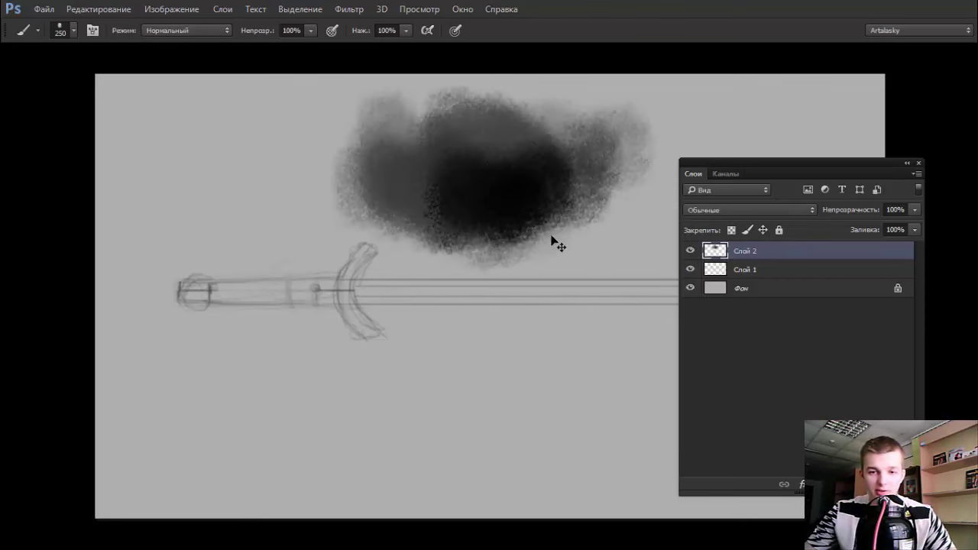
{"action": "key", "text": "Delete"}
Undo dark wavy test strokes, then paint a tall dark vertical stroke with a 111 px textured brush
{"action": "right_click", "coordinate": [514, 196]}
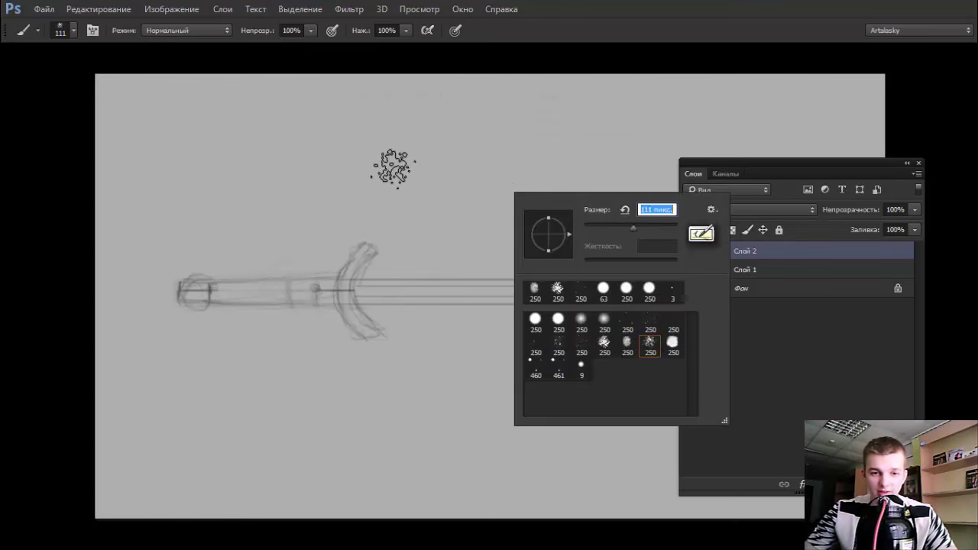
{"action": "mouse_move", "coordinate": [393, 166]}
{"action": "left_mouse_down"}
{"action": "mouse_move", "coordinate": [524, 168]}
{"action": "mouse_move", "coordinate": [535, 133]}
{"action": "mouse_move", "coordinate": [586, 182]}
{"action": "mouse_move", "coordinate": [305, 157]}
{"action": "mouse_move", "coordinate": [257, 249]}
{"action": "mouse_move", "coordinate": [229, 222]}
{"action": "left_mouse_up"}
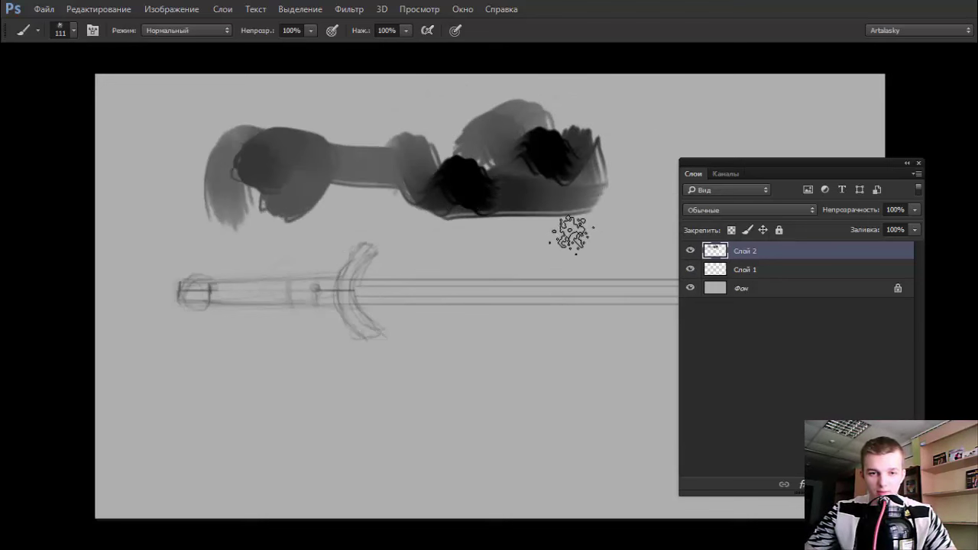
{"action": "key", "text": "v"}
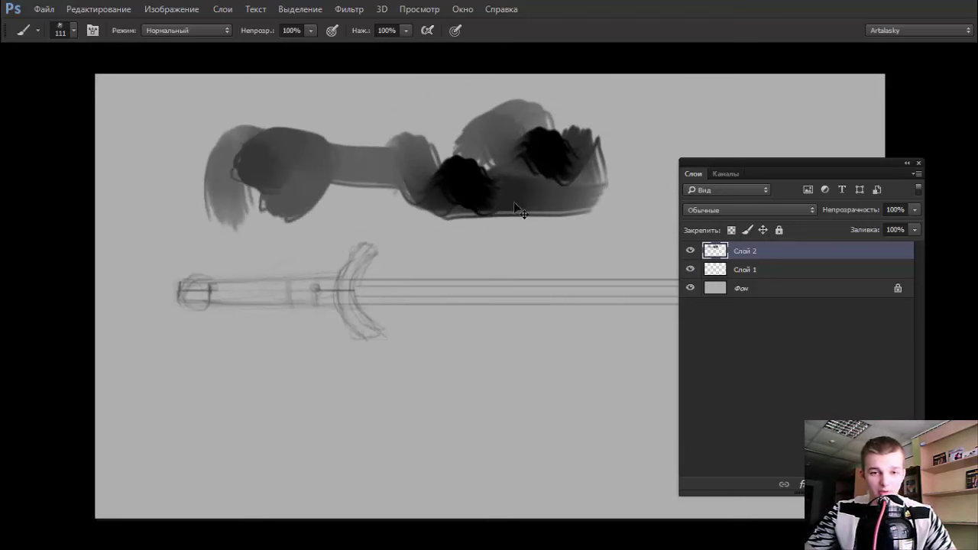
{"action": "key", "text": "ctrl+z"}
{"action": "right_click", "coordinate": [484, 172]}
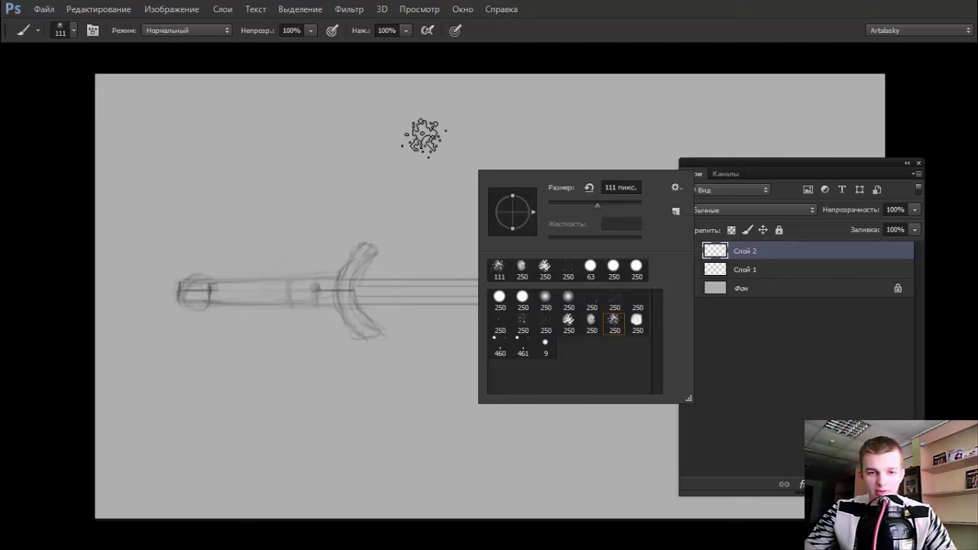
{"action": "left_click", "coordinate": [425, 137]}
{"action": "left_click_drag", "start_coordinate": [432, 104], "coordinate": [432, 263]}
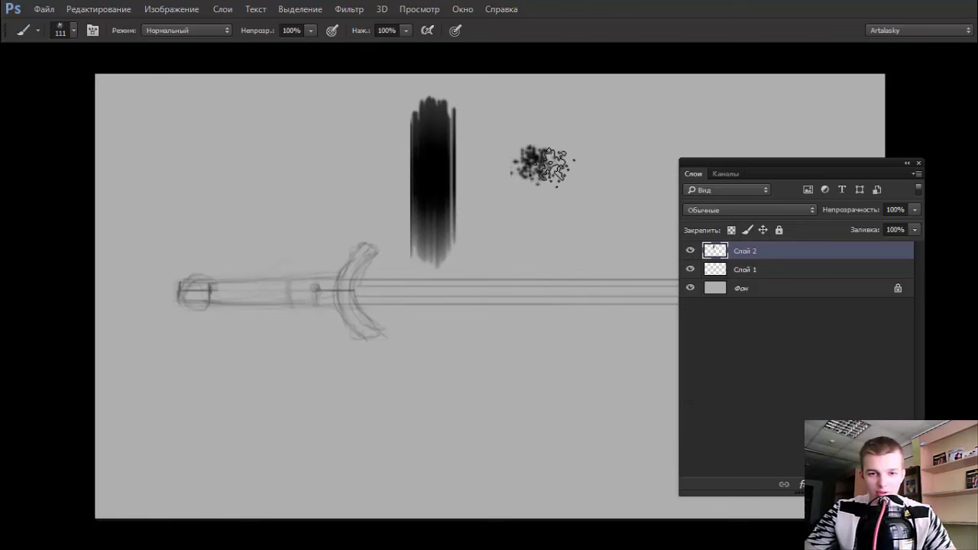
Set up the 111 px textured brush with Transfer checked and 1% spacing
{"action": "key", "text": "F5"}
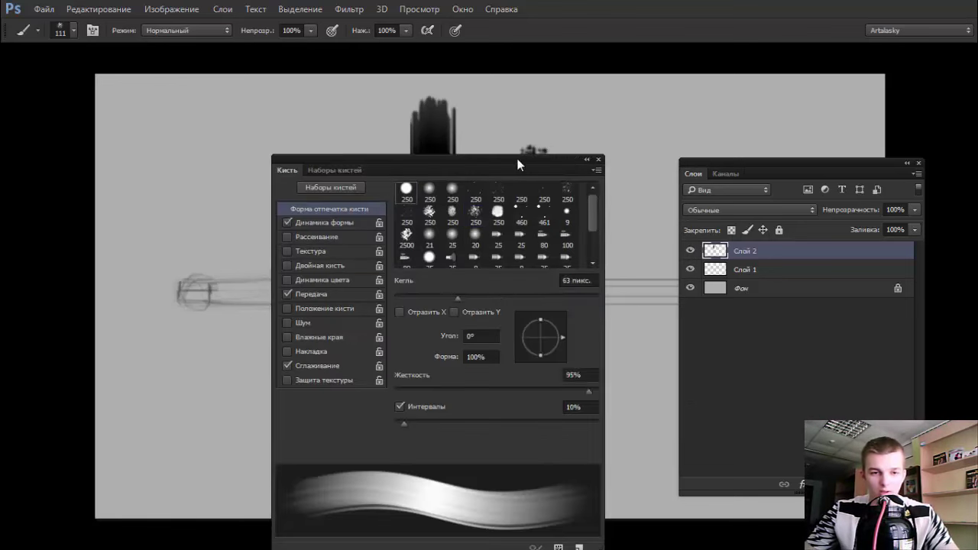
{"action": "left_click", "coordinate": [475, 211]}
{"action": "left_click", "coordinate": [313, 296]}
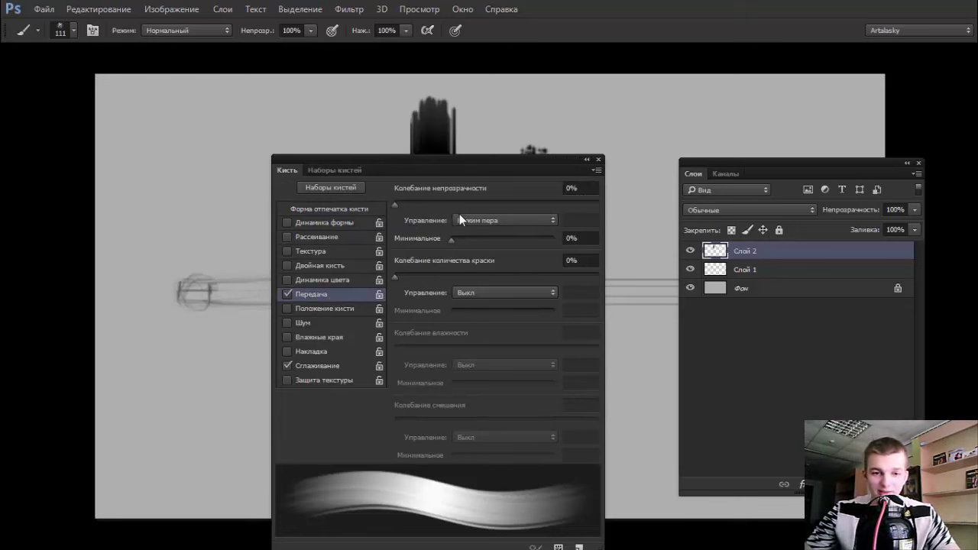
{"action": "left_click", "coordinate": [330, 210]}
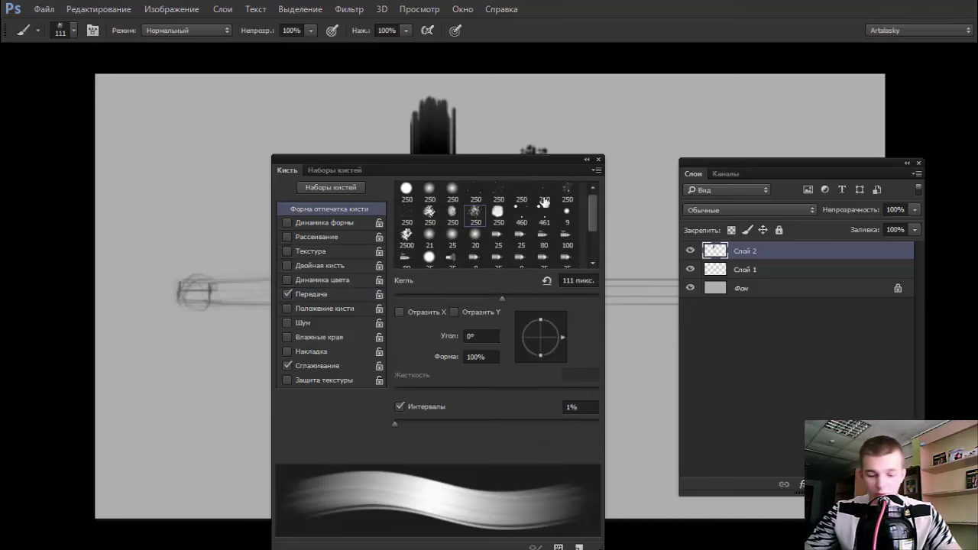
{"action": "key", "text": "F5"}
Paint dark test strokes above the sword, then clear them from Слой 2
{"action": "mouse_move", "coordinate": [508, 103]}
{"action": "left_mouse_down"}
{"action": "mouse_move", "coordinate": [546, 187]}
{"action": "mouse_move", "coordinate": [554, 157]}
{"action": "mouse_move", "coordinate": [535, 142]}
{"action": "left_mouse_up"}
{"action": "mouse_move", "coordinate": [452, 204]}
{"action": "left_mouse_down"}
{"action": "mouse_move", "coordinate": [425, 170]}
{"action": "mouse_move", "coordinate": [415, 175]}
{"action": "mouse_move", "coordinate": [440, 188]}
{"action": "left_mouse_up"}
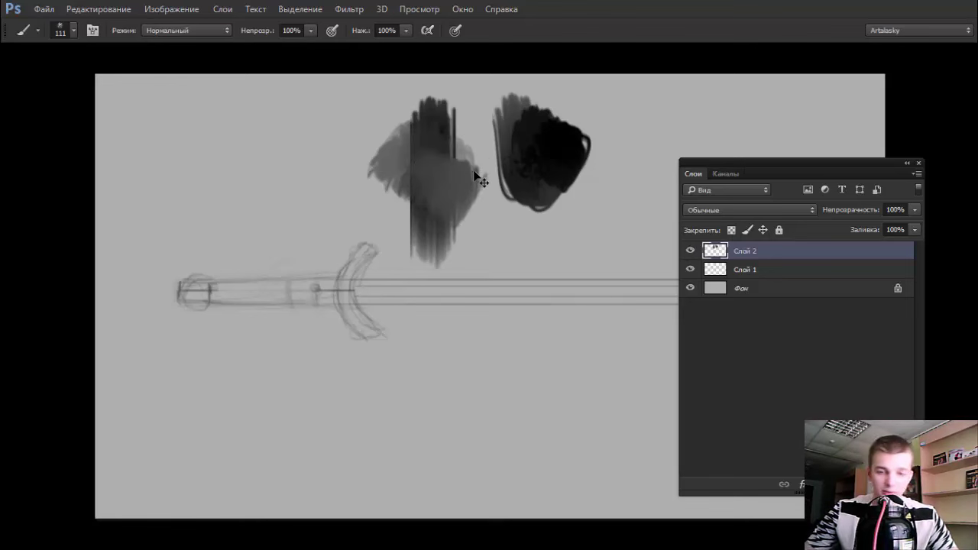
{"action": "key", "text": "ctrl+a"}
{"action": "key", "text": "Delete"}
{"action": "key", "text": "ctrl+d"}
Try the 9 px brush with a curved test line, then undo the trial strokes
{"action": "right_click", "coordinate": [460, 165]}
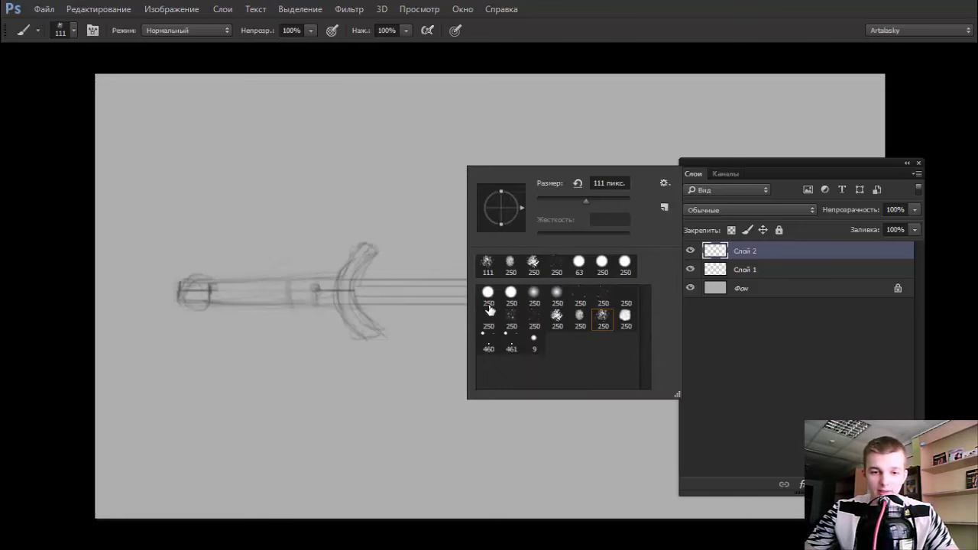
{"action": "left_click", "coordinate": [534, 338]}
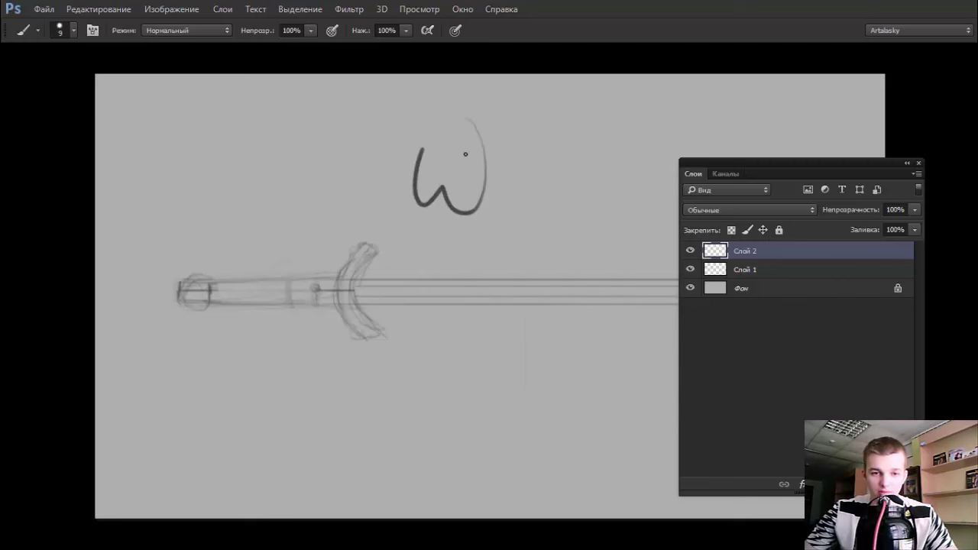
{"action": "right_click", "coordinate": [464, 154]}
{"action": "left_click_drag", "start_coordinate": [402, 141], "coordinate": [375, 184]}
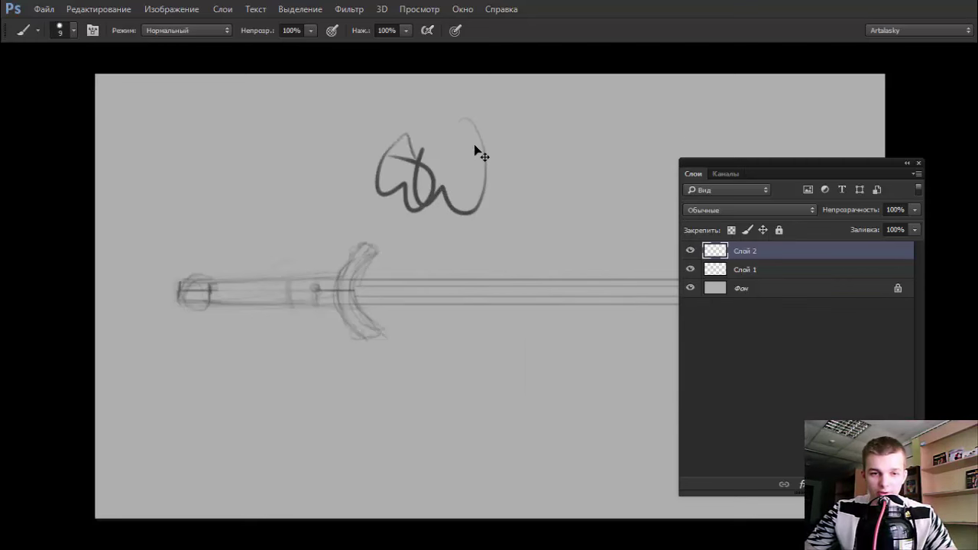
{"action": "key", "text": "ctrl+z"}
{"action": "key", "text": "ctrl+alt+z"}
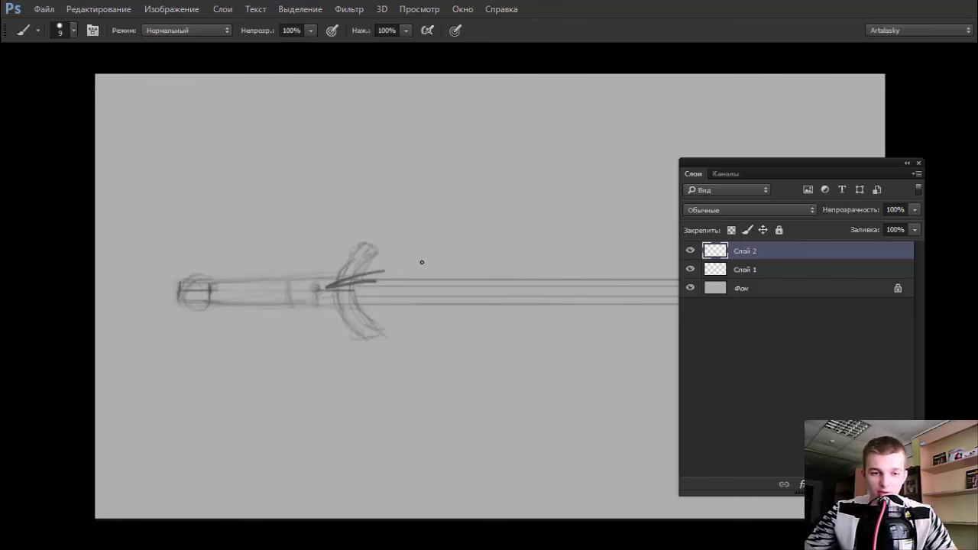
{"action": "key", "text": "ctrl+alt+z"}
Paint a large soft dark-grey patch above the sword with the soft round 250 brush
{"action": "right_click", "coordinate": [393, 207]}
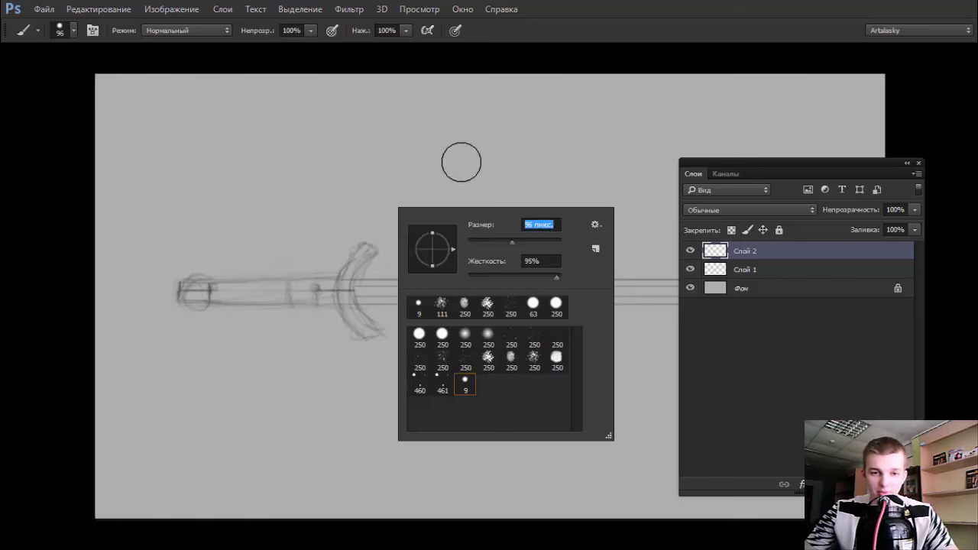
{"action": "left_click_drag", "start_coordinate": [459, 159], "coordinate": [522, 167]}
{"action": "key", "text": "ctrl+alt+z"}
{"action": "right_click", "coordinate": [489, 200]}
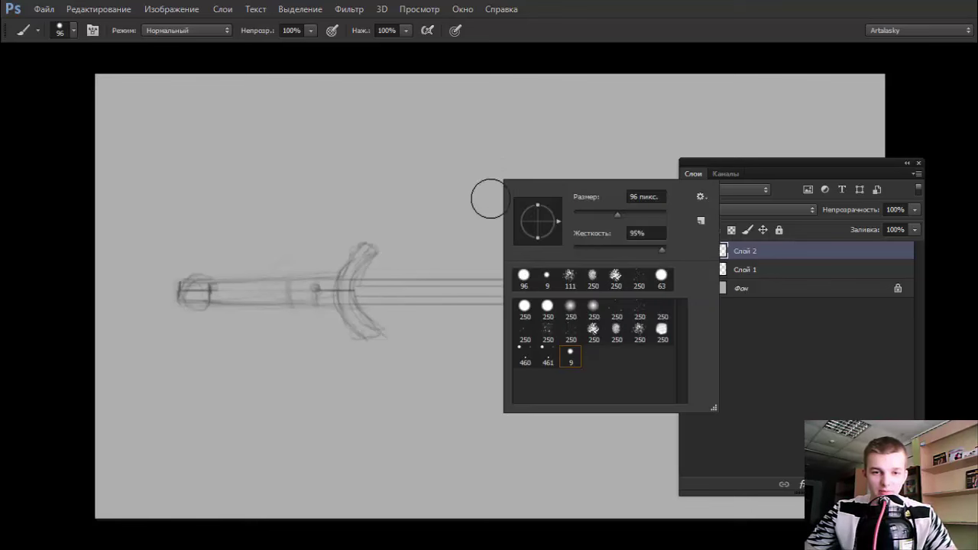
{"action": "left_click", "coordinate": [573, 308]}
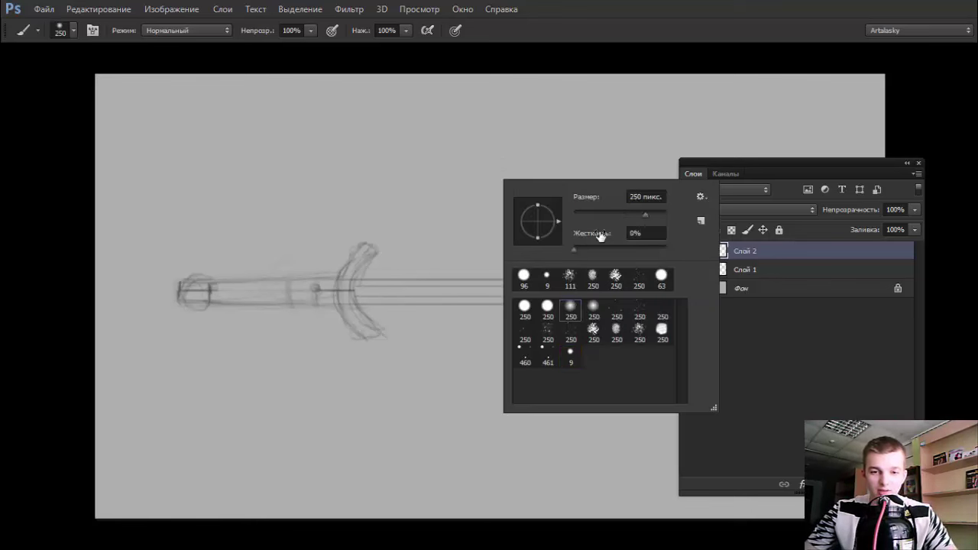
{"action": "key", "text": "Return"}
{"action": "mouse_move", "coordinate": [410, 153]}
{"action": "left_mouse_down"}
{"action": "mouse_move", "coordinate": [588, 197]}
{"action": "mouse_move", "coordinate": [611, 183]}
{"action": "mouse_move", "coordinate": [593, 155]}
{"action": "mouse_move", "coordinate": [646, 146]}
{"action": "left_mouse_up"}
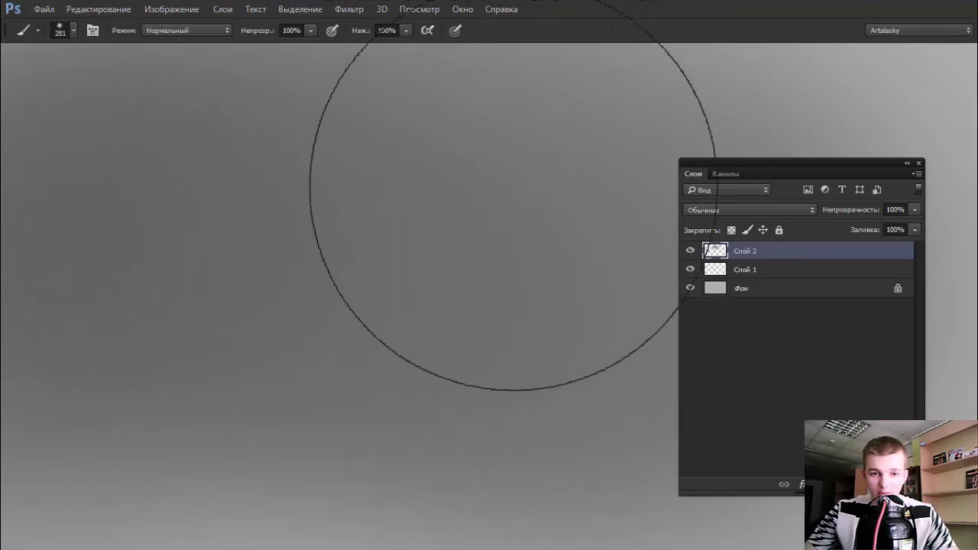
Add a soft dark dab to the patch and switch to the lighter colour
{"action": "left_click_drag", "start_coordinate": [491, 183], "coordinate": [506, 163]}
{"action": "left_click_drag", "start_coordinate": [486, 217], "coordinate": [522, 215]}
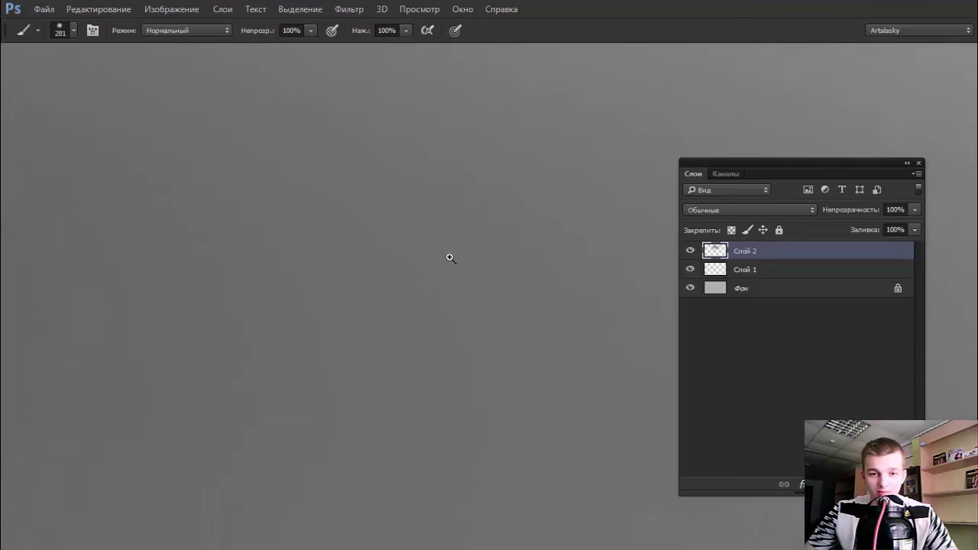
{"action": "left_click_drag", "start_coordinate": [450, 258], "coordinate": [381, 260]}
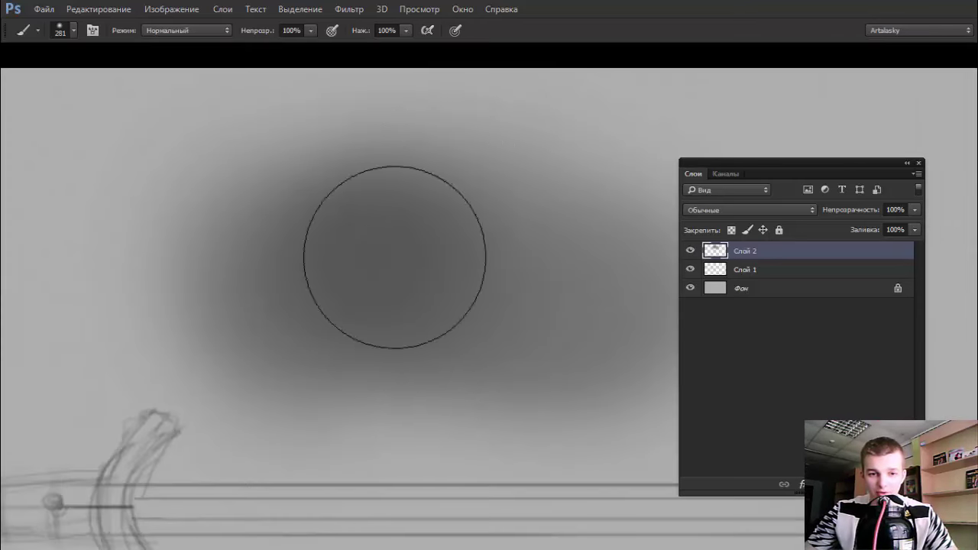
{"action": "left_click", "coordinate": [397, 252]}
{"action": "right_click", "coordinate": [515, 233]}
{"action": "key", "text": "Return"}
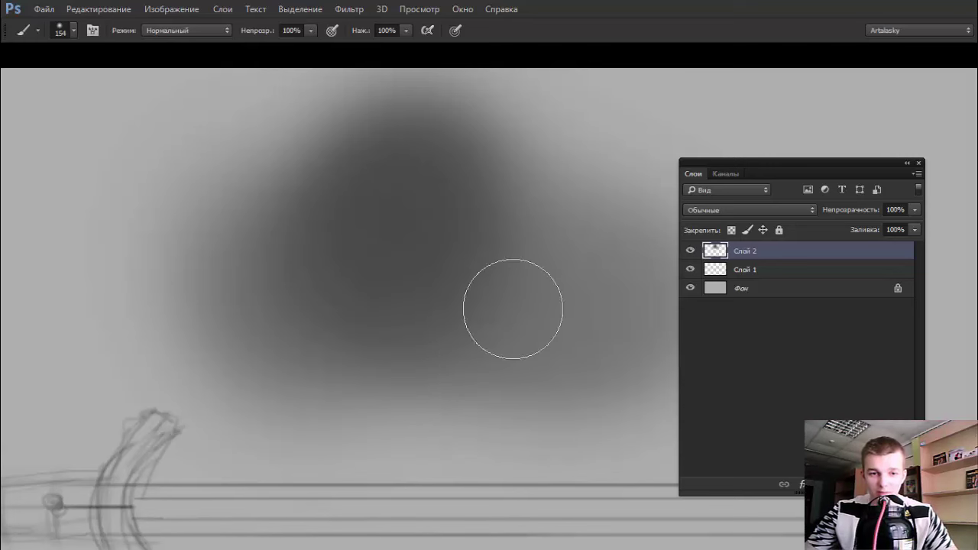
Brush lighter strokes into the dark patch, then undo the soft shading
{"action": "left_click_drag", "start_coordinate": [491, 226], "coordinate": [443, 236]}
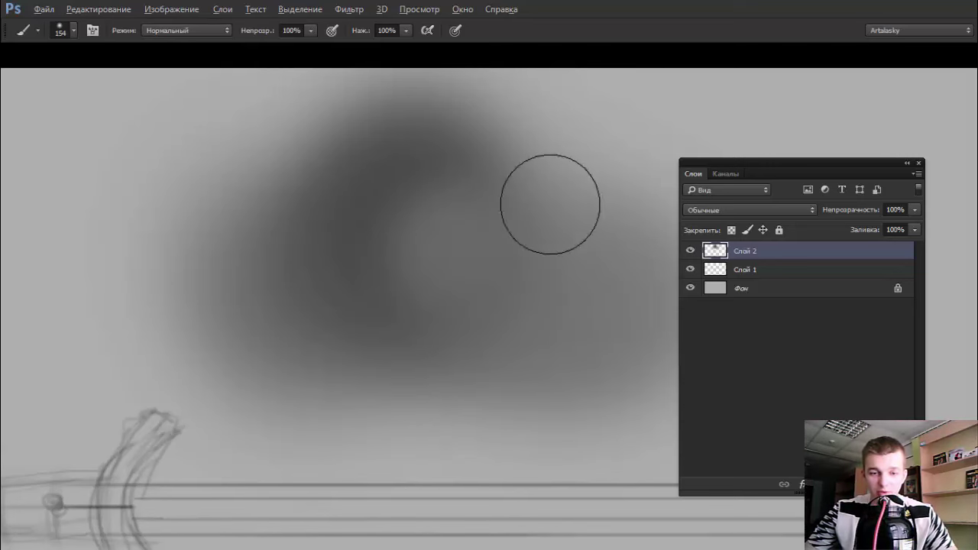
{"action": "mouse_move", "coordinate": [550, 204]}
{"action": "left_mouse_down"}
{"action": "mouse_move", "coordinate": [517, 234]}
{"action": "mouse_move", "coordinate": [524, 280]}
{"action": "mouse_move", "coordinate": [450, 338]}
{"action": "left_mouse_up"}
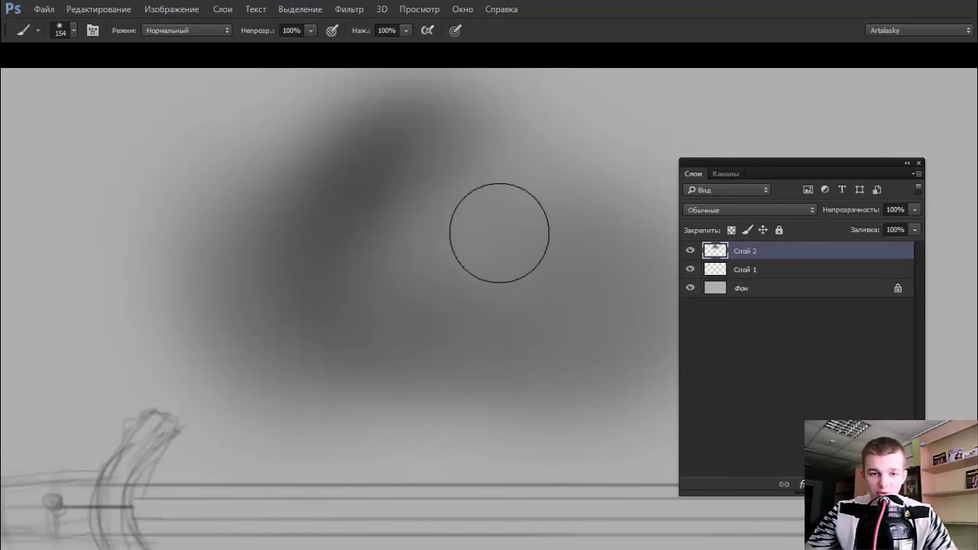
{"action": "mouse_move", "coordinate": [521, 297]}
{"action": "left_mouse_down"}
{"action": "mouse_move", "coordinate": [463, 259]}
{"action": "mouse_move", "coordinate": [538, 246]}
{"action": "mouse_move", "coordinate": [465, 266]}
{"action": "mouse_move", "coordinate": [530, 277]}
{"action": "mouse_move", "coordinate": [518, 273]}
{"action": "left_mouse_up"}
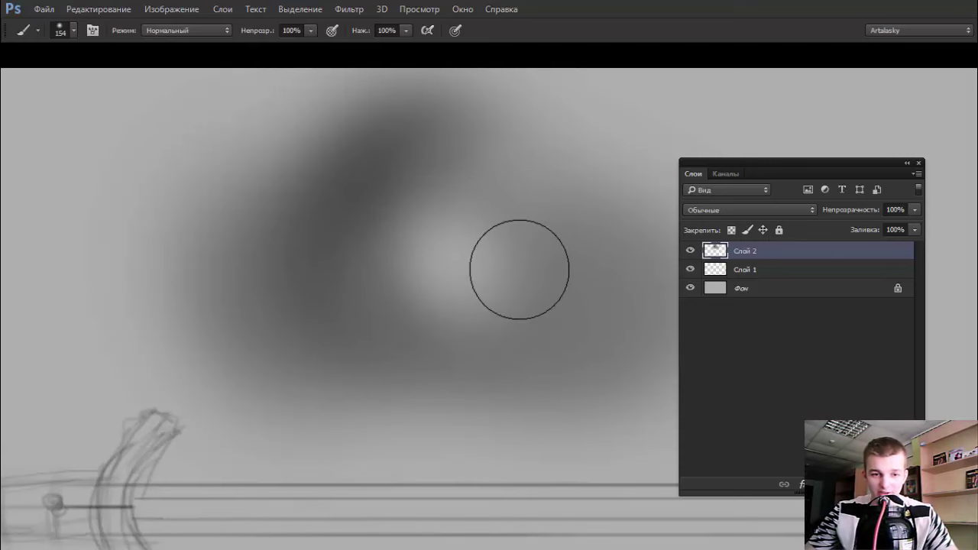
{"action": "key", "text": "ctrl+minus"}
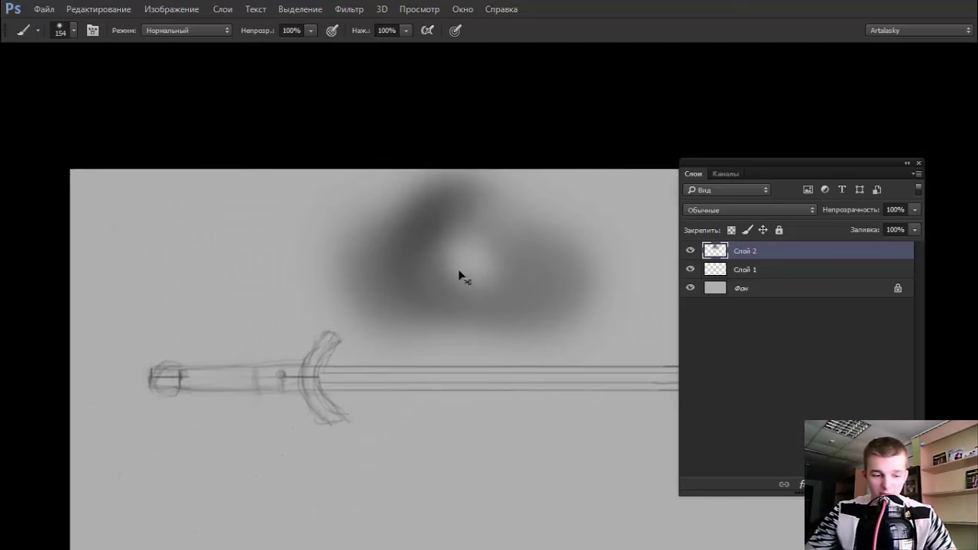
{"action": "key", "text": "ctrl+z"}
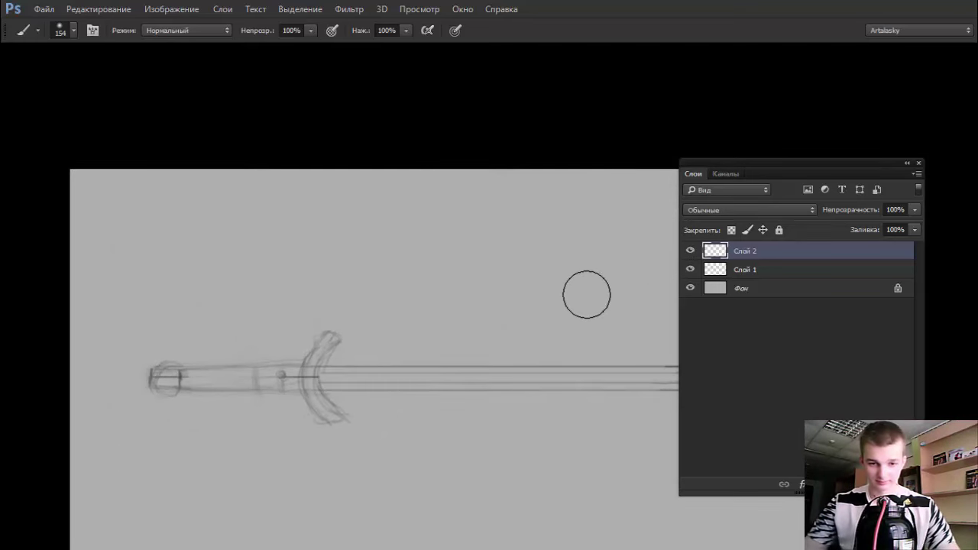
Choose a scattered textured brush at 51 px and show the Color panel
{"action": "right_click", "coordinate": [518, 317]}
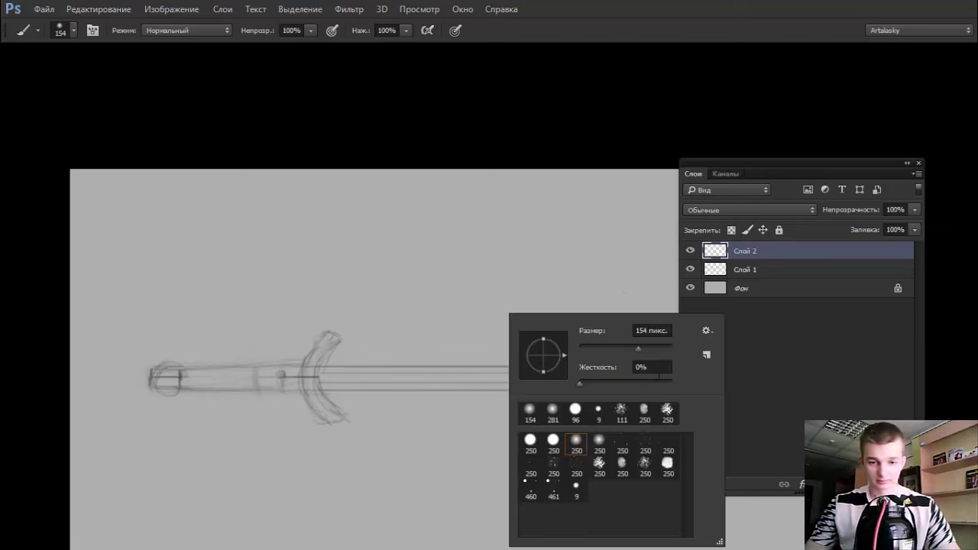
{"action": "left_click", "coordinate": [644, 462]}
{"action": "type", "text": "51"}
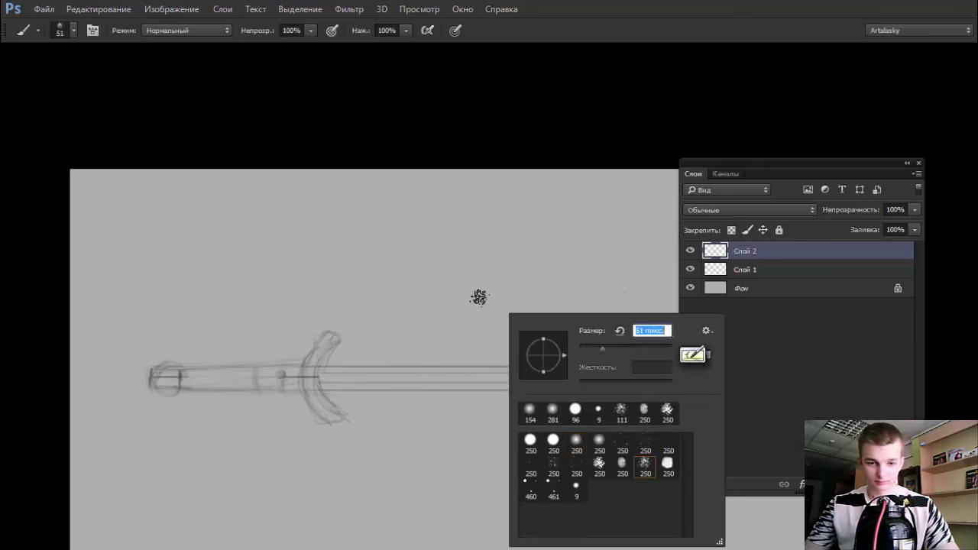
{"action": "key", "text": "Return"}
{"action": "key", "text": "F6"}
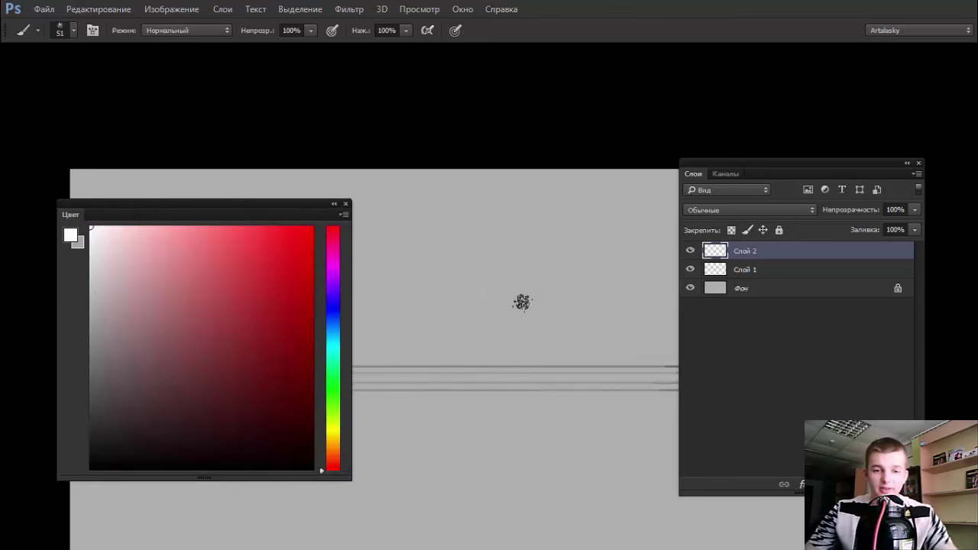
{"action": "left_click_drag", "start_coordinate": [802, 174], "coordinate": [886, 210]}
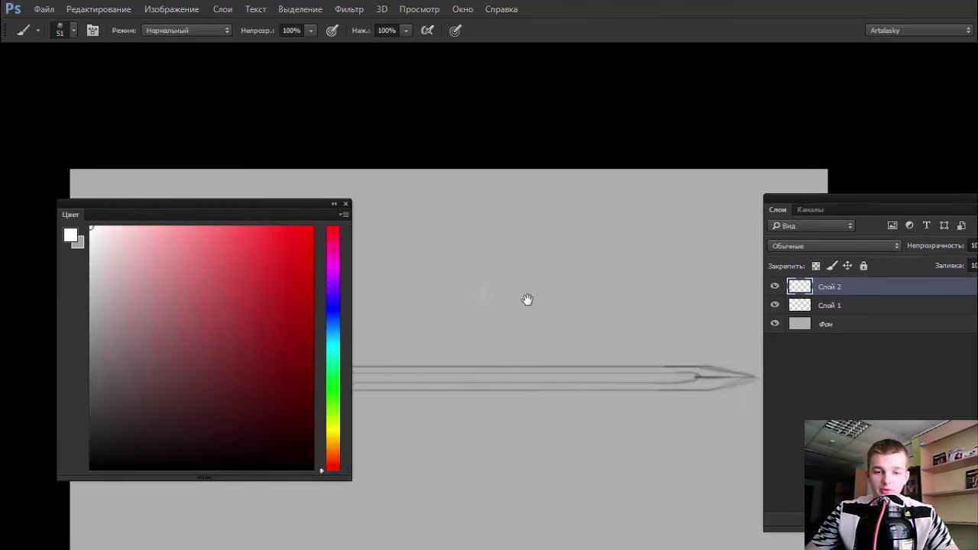
{"action": "mouse_move", "coordinate": [526, 282]}
{"action": "left_mouse_down"}
{"action": "mouse_move", "coordinate": [591, 213]}
{"action": "mouse_move", "coordinate": [586, 176]}
{"action": "left_mouse_up"}
{"action": "key", "text": "e"}
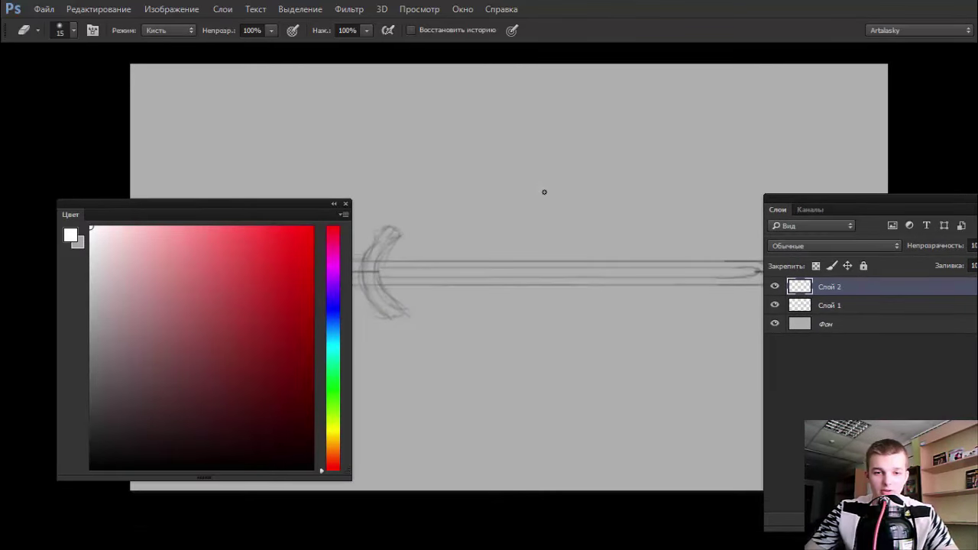
{"action": "key", "text": "b"}
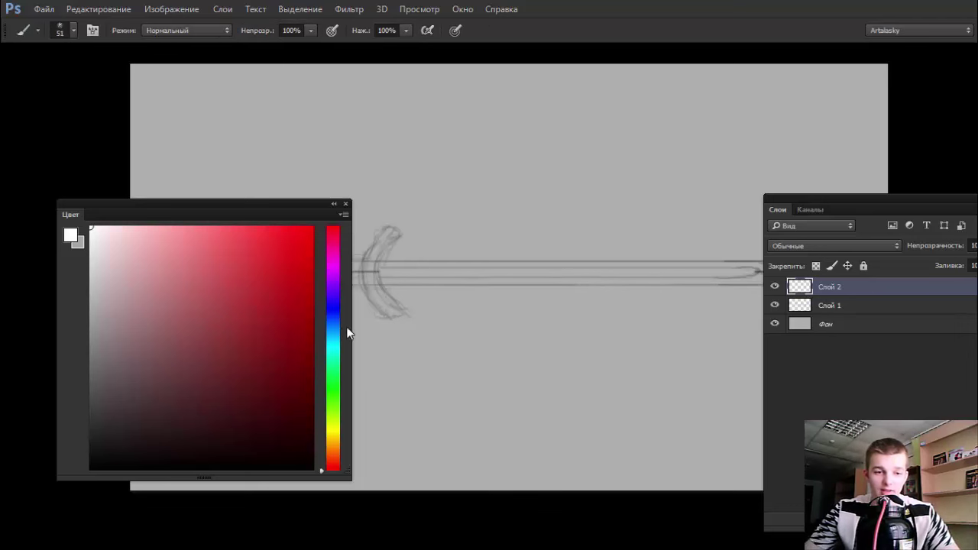
Test blue and dark blue strokes, undoing each, and settle on a pale light blue
{"action": "left_click", "coordinate": [329, 319]}
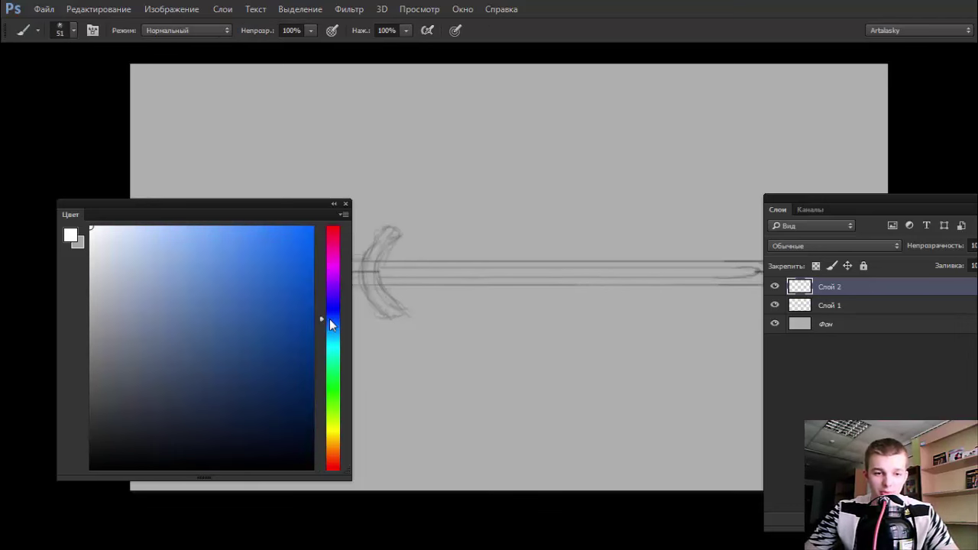
{"action": "left_click", "coordinate": [186, 310]}
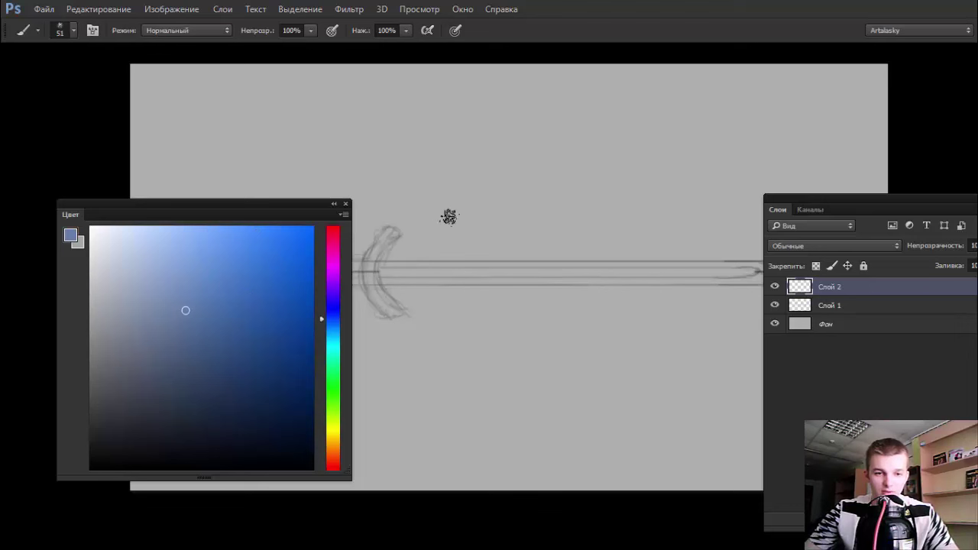
{"action": "left_click_drag", "start_coordinate": [404, 222], "coordinate": [522, 214]}
{"action": "key", "text": "ctrl+z"}
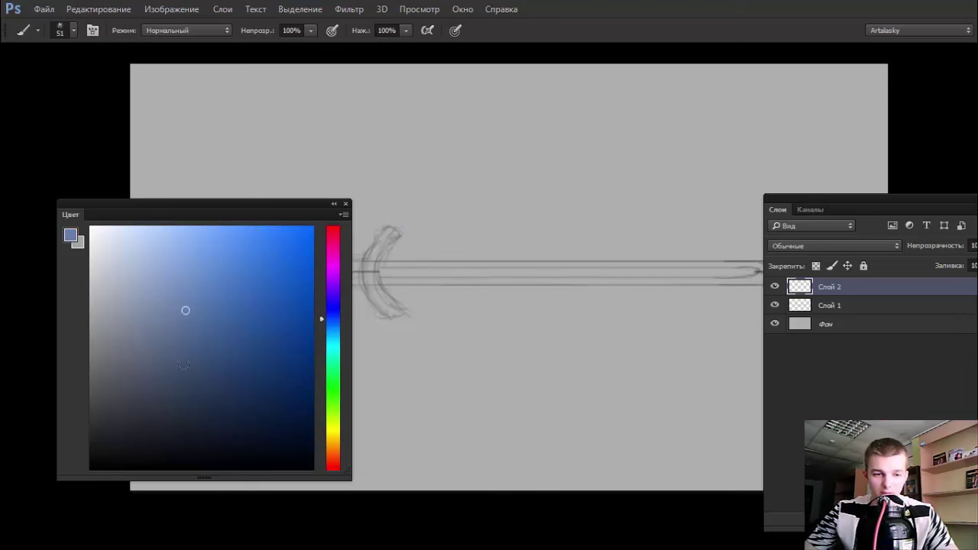
{"action": "left_click", "coordinate": [156, 386]}
{"action": "left_click_drag", "start_coordinate": [449, 227], "coordinate": [496, 227]}
{"action": "key", "text": "ctrl+z"}
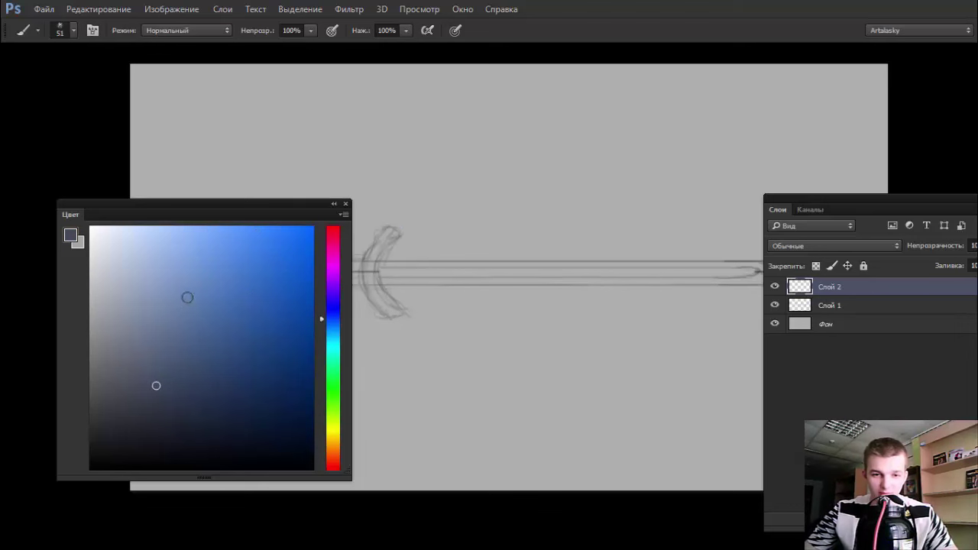
{"action": "left_click", "coordinate": [139, 267]}
{"action": "left_click_drag", "start_coordinate": [404, 181], "coordinate": [488, 187]}
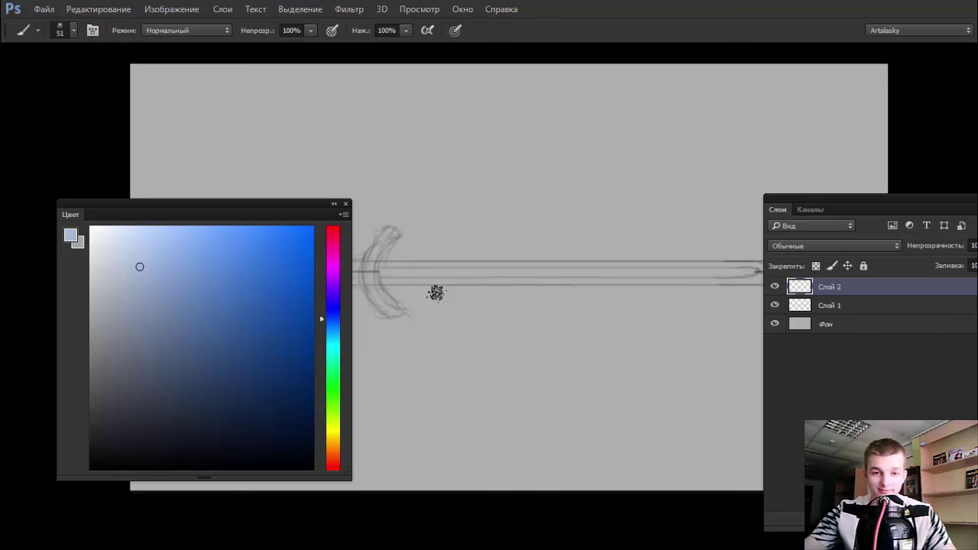
Select the 9 px hard round brush and reset colours to default black and white
{"action": "right_click", "coordinate": [478, 139]}
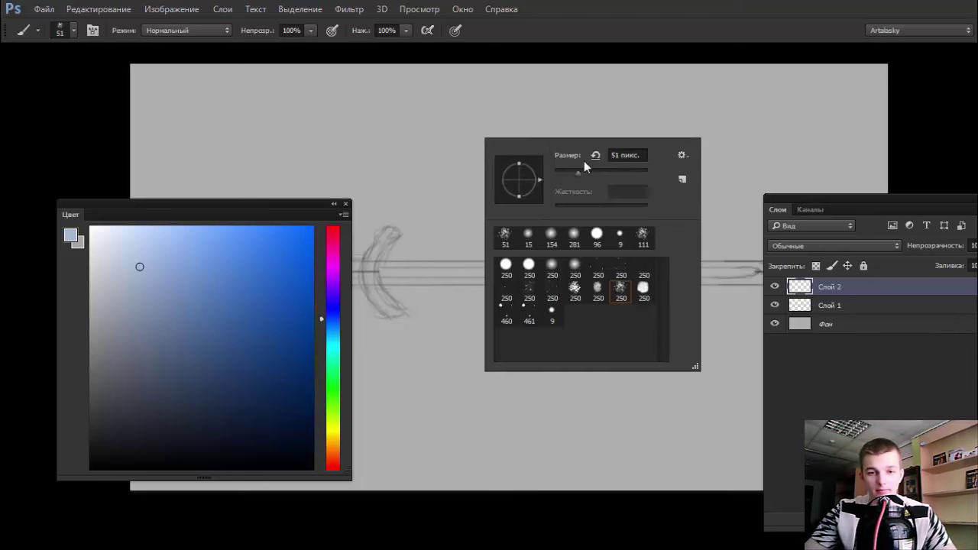
{"action": "left_click", "coordinate": [505, 268]}
{"action": "left_click", "coordinate": [551, 312]}
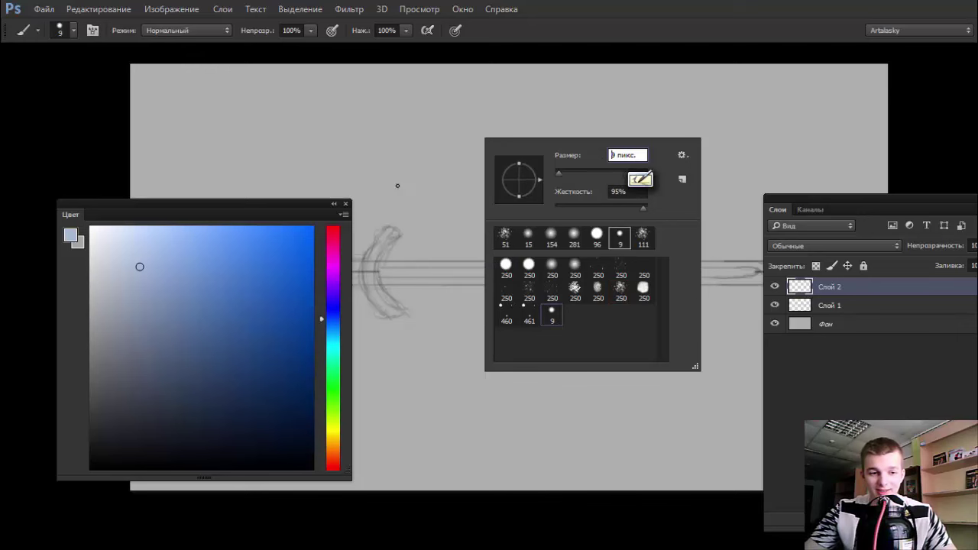
{"action": "left_click", "coordinate": [479, 150]}
{"action": "key", "text": "d"}
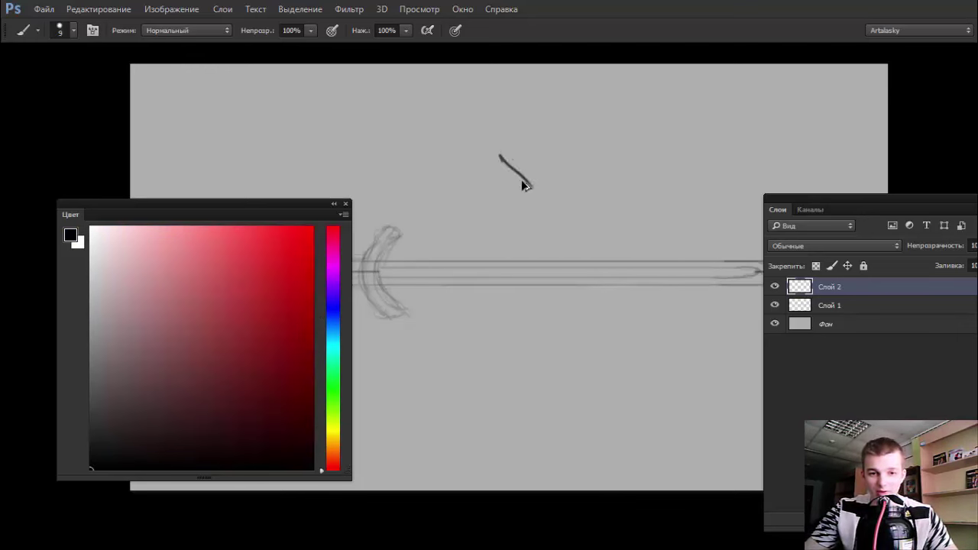
Sketch a quick stick figure above the sword, then select all and delete it
{"action": "left_click_drag", "start_coordinate": [472, 190], "coordinate": [611, 189]}
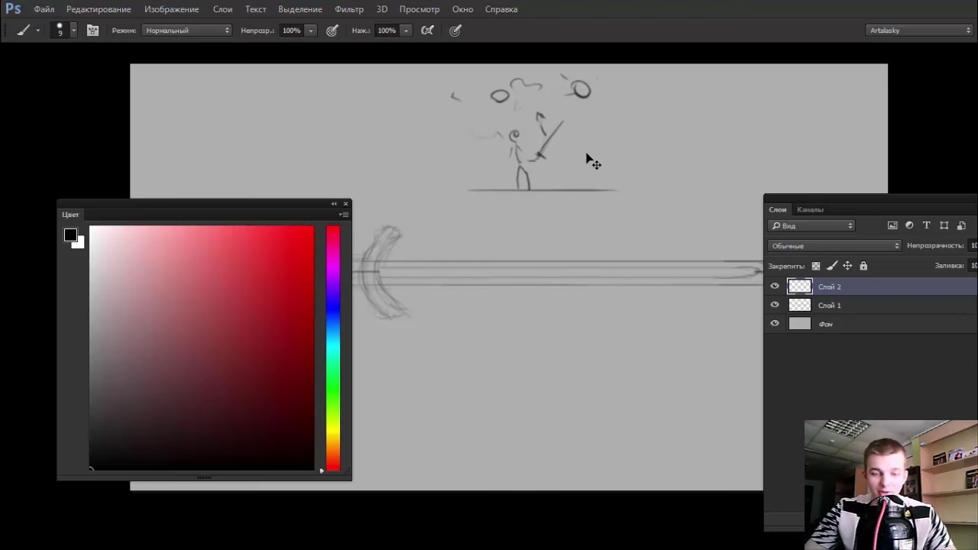
{"action": "key", "text": "ctrl+a"}
{"action": "key", "text": "Delete"}
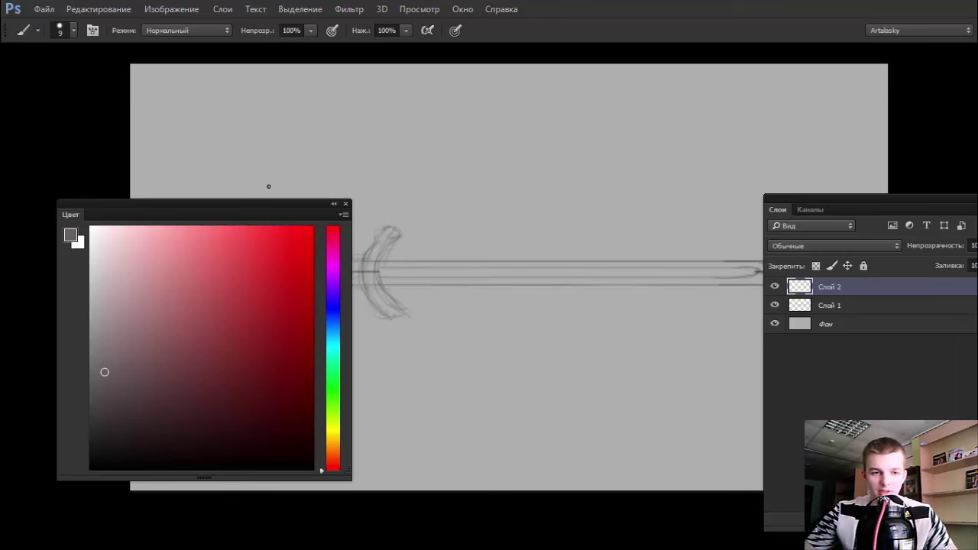
Move the Color panel to the upper left and try several grey shades
{"action": "left_click_drag", "start_coordinate": [268, 203], "coordinate": [251, 91]}
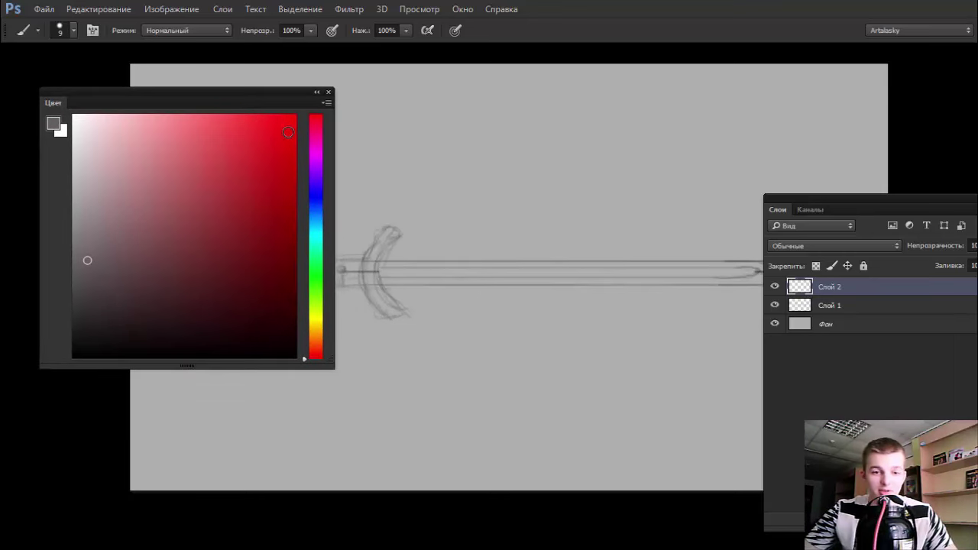
{"action": "left_click_drag", "start_coordinate": [269, 94], "coordinate": [252, 74]}
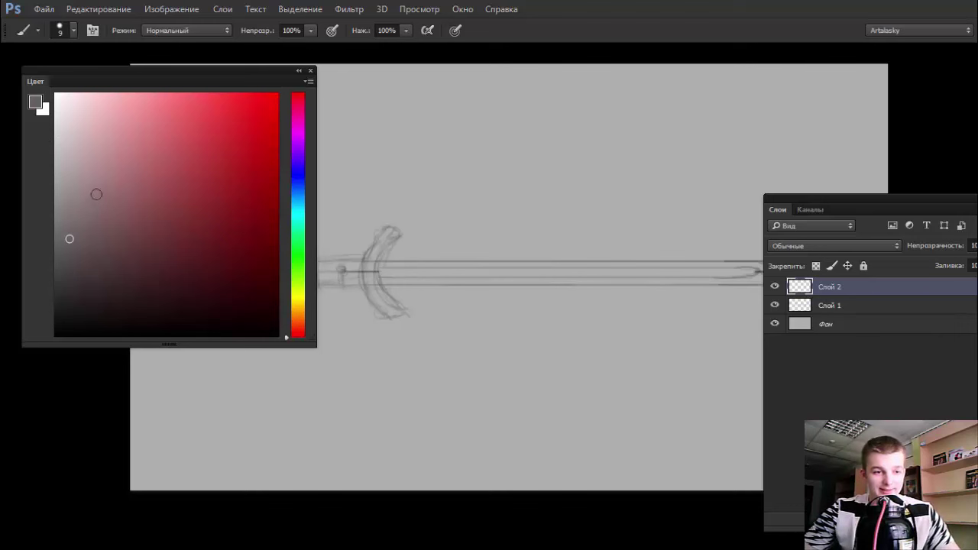
{"action": "left_click", "coordinate": [66, 211]}
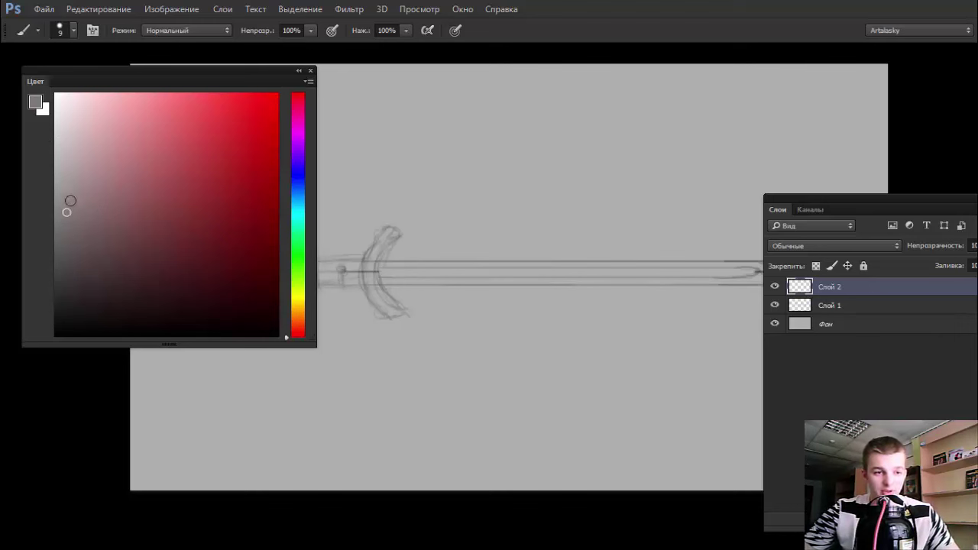
{"action": "left_click", "coordinate": [67, 264]}
{"action": "left_click", "coordinate": [59, 193]}
{"action": "left_click", "coordinate": [72, 276]}
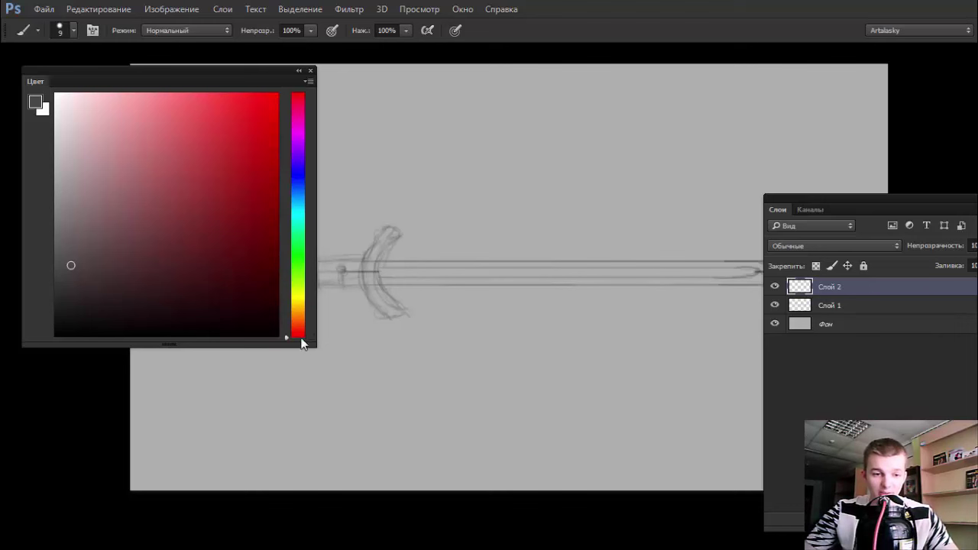
Explore violet-grey shades, then shift the hue to a muted grey-green
{"action": "left_click_drag", "start_coordinate": [299, 304], "coordinate": [299, 131]}
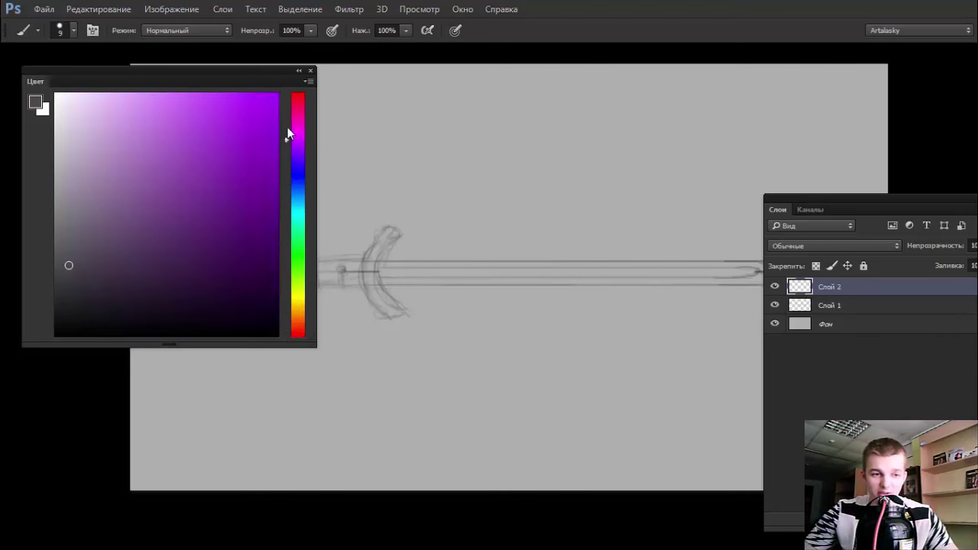
{"action": "left_click", "coordinate": [300, 155]}
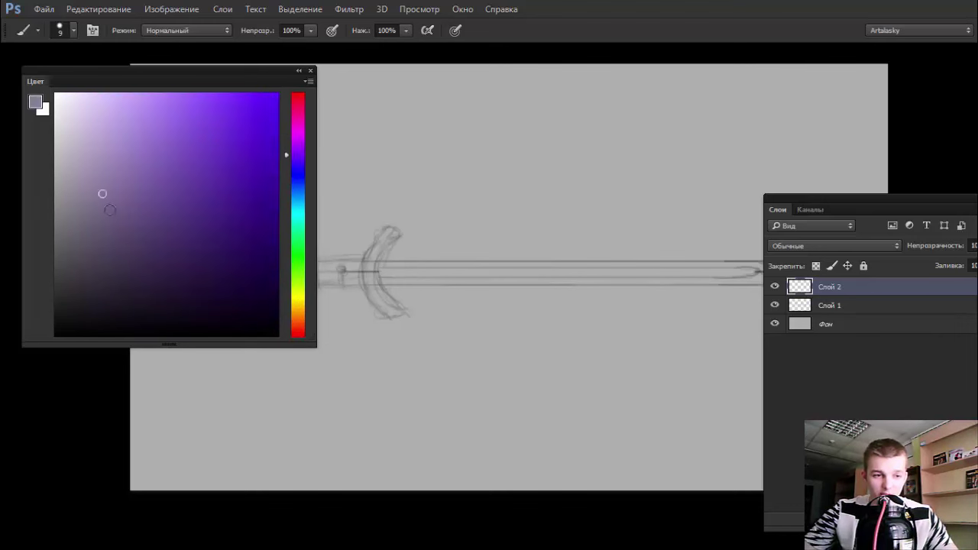
{"action": "left_click", "coordinate": [71, 272]}
{"action": "mouse_move", "coordinate": [68, 233]}
{"action": "left_mouse_down"}
{"action": "mouse_move", "coordinate": [78, 249]}
{"action": "mouse_move", "coordinate": [92, 212]}
{"action": "mouse_move", "coordinate": [96, 252]}
{"action": "mouse_move", "coordinate": [83, 208]}
{"action": "left_mouse_up"}
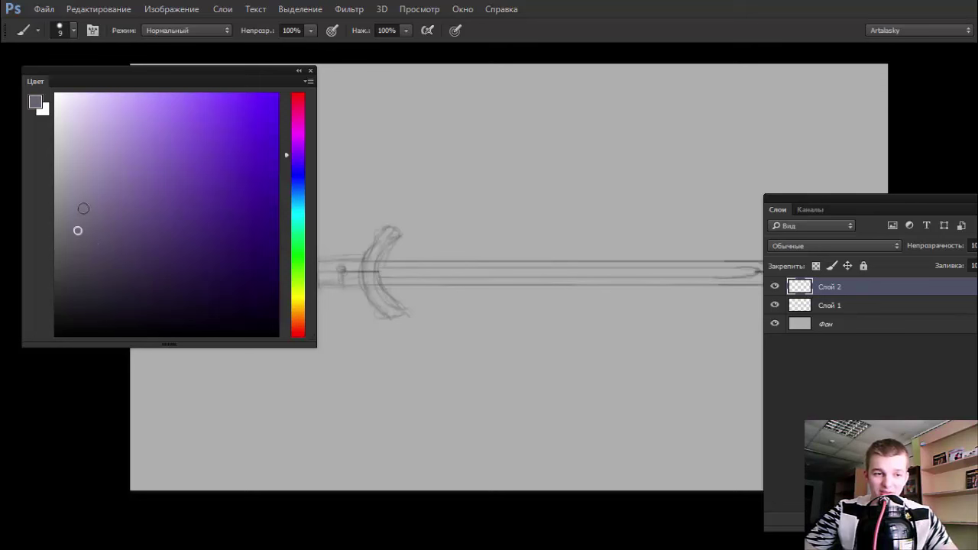
{"action": "left_click_drag", "start_coordinate": [84, 271], "coordinate": [85, 304]}
{"action": "left_click", "coordinate": [81, 161]}
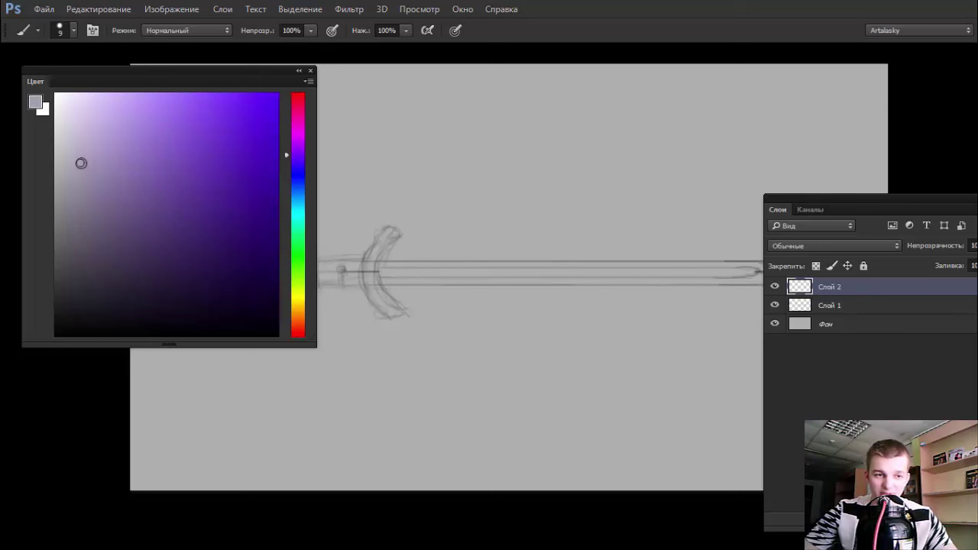
{"action": "left_click_drag", "start_coordinate": [81, 161], "coordinate": [83, 183]}
{"action": "left_click", "coordinate": [84, 217]}
{"action": "mouse_move", "coordinate": [84, 217]}
{"action": "left_mouse_down"}
{"action": "mouse_move", "coordinate": [61, 212]}
{"action": "mouse_move", "coordinate": [91, 273]}
{"action": "mouse_move", "coordinate": [102, 257]}
{"action": "mouse_move", "coordinate": [79, 261]}
{"action": "left_mouse_up"}
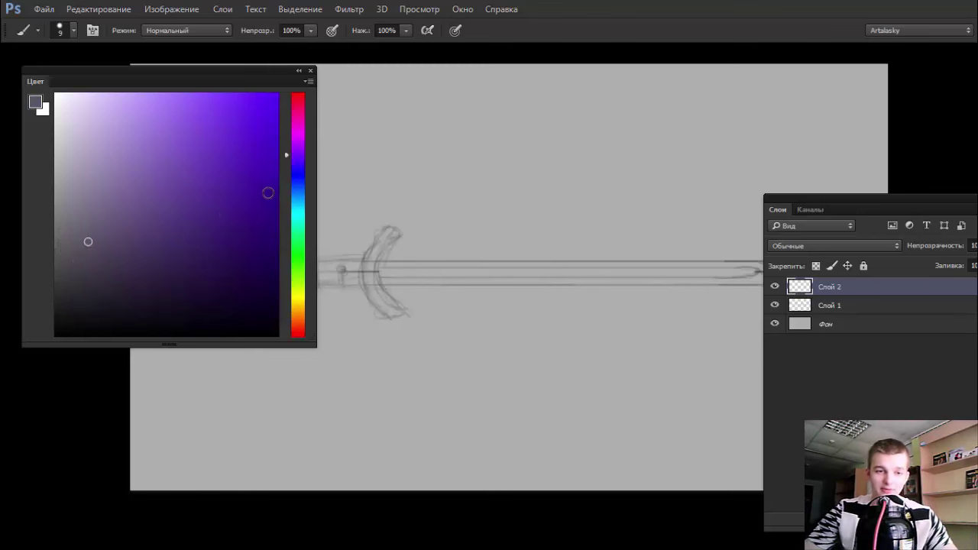
{"action": "left_click_drag", "start_coordinate": [301, 166], "coordinate": [302, 239]}
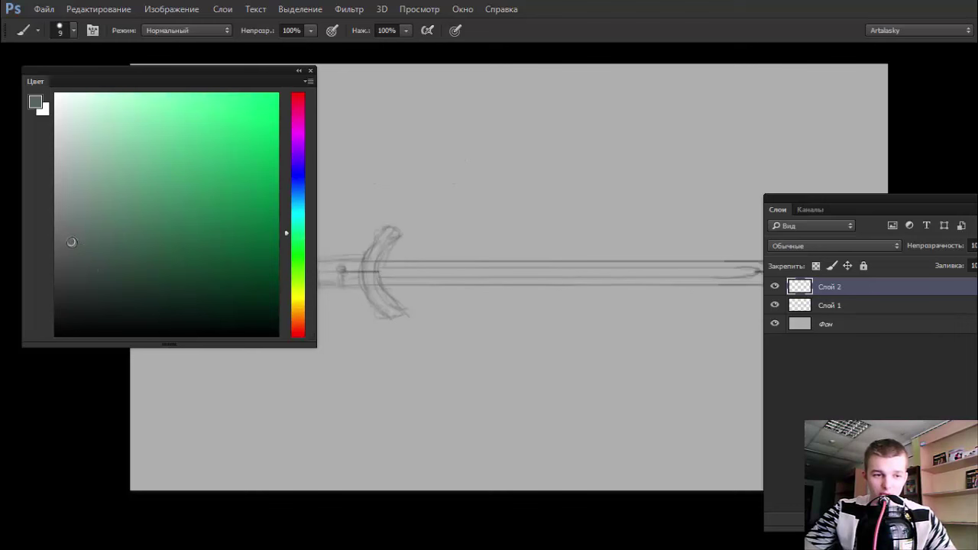
Enlarge the brush to 43 px and paint grey test blobs while shifting the hue
{"action": "right_click", "coordinate": [415, 120]}
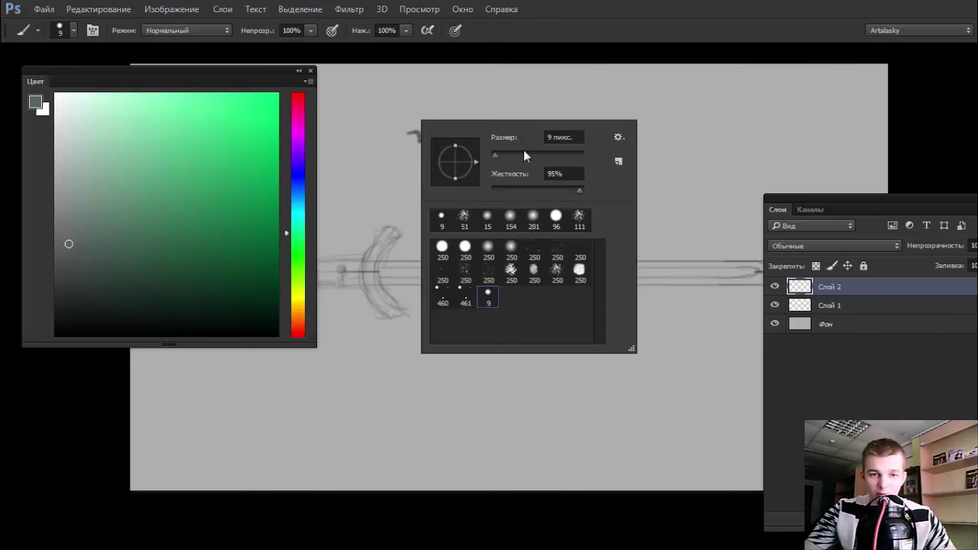
{"action": "left_click_drag", "start_coordinate": [524, 150], "coordinate": [500, 152]}
{"action": "key", "text": "Return"}
{"action": "left_click_drag", "start_coordinate": [360, 153], "coordinate": [458, 136]}
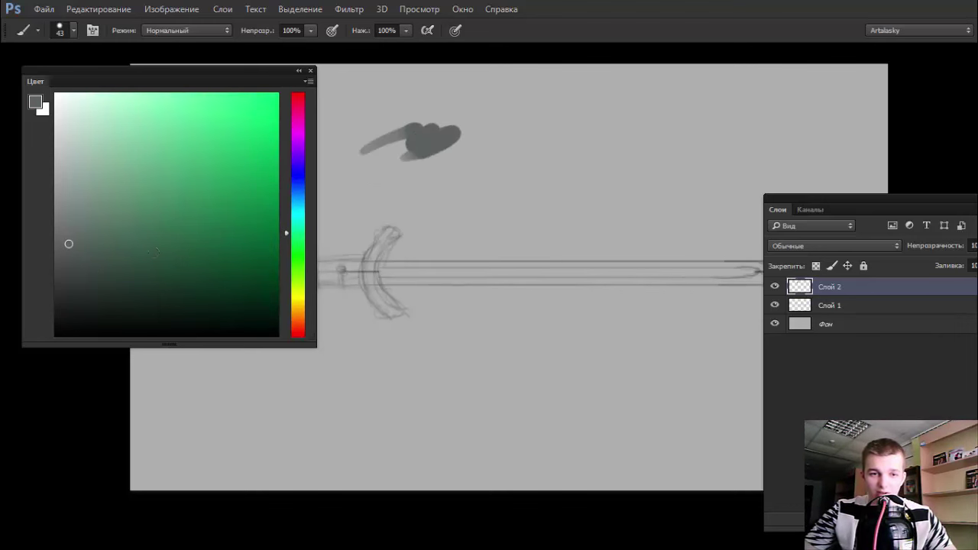
{"action": "left_click_drag", "start_coordinate": [291, 210], "coordinate": [298, 189]}
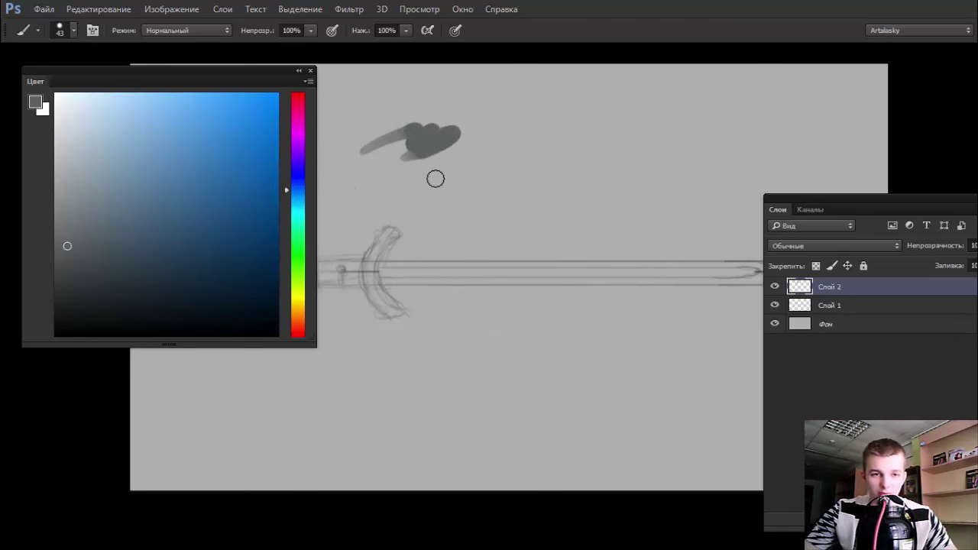
{"action": "left_click_drag", "start_coordinate": [434, 176], "coordinate": [461, 165]}
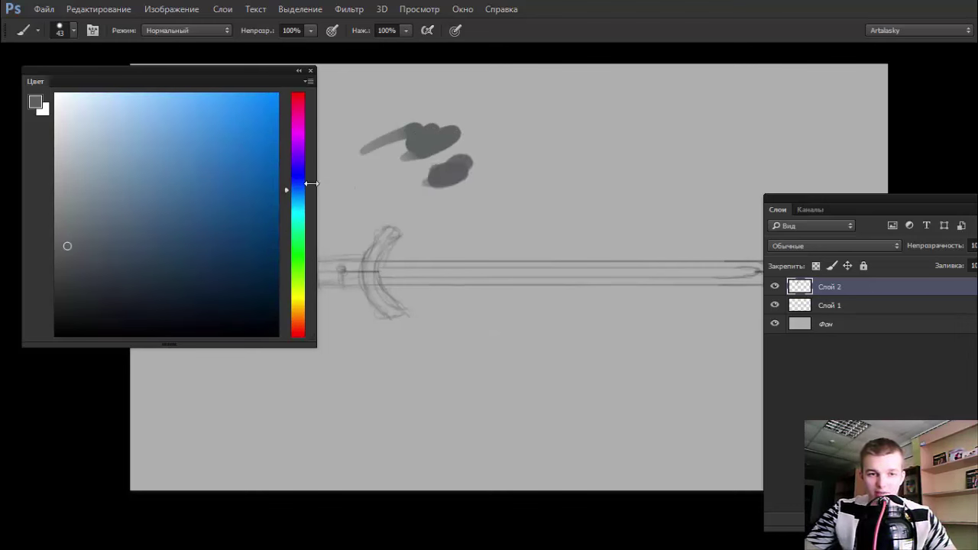
{"action": "left_click", "coordinate": [299, 220]}
{"action": "mouse_move", "coordinate": [440, 202]}
{"action": "left_mouse_down"}
{"action": "mouse_move", "coordinate": [467, 209]}
{"action": "mouse_move", "coordinate": [452, 204]}
{"action": "left_mouse_up"}
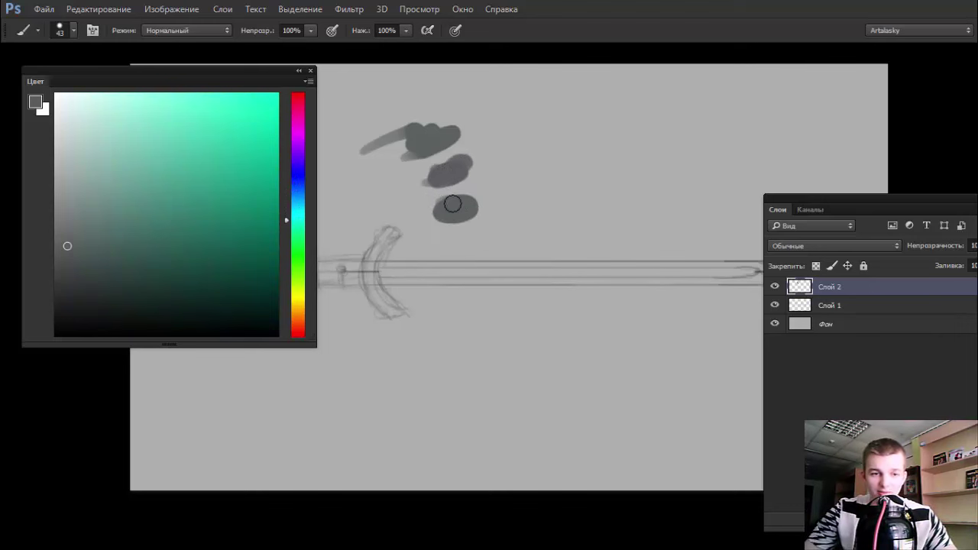
Add more grey blobs toward the blade, then delete all the test blobs
{"action": "left_click", "coordinate": [301, 256]}
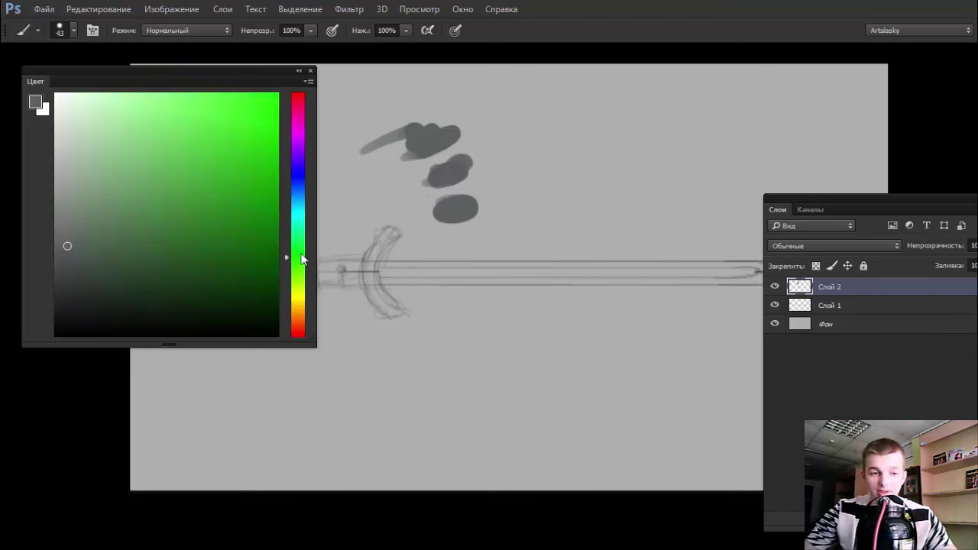
{"action": "mouse_move", "coordinate": [463, 240]}
{"action": "left_mouse_down"}
{"action": "mouse_move", "coordinate": [454, 263]}
{"action": "mouse_move", "coordinate": [474, 285]}
{"action": "mouse_move", "coordinate": [463, 268]}
{"action": "left_mouse_up"}
{"action": "left_click", "coordinate": [297, 302]}
{"action": "left_click", "coordinate": [299, 334]}
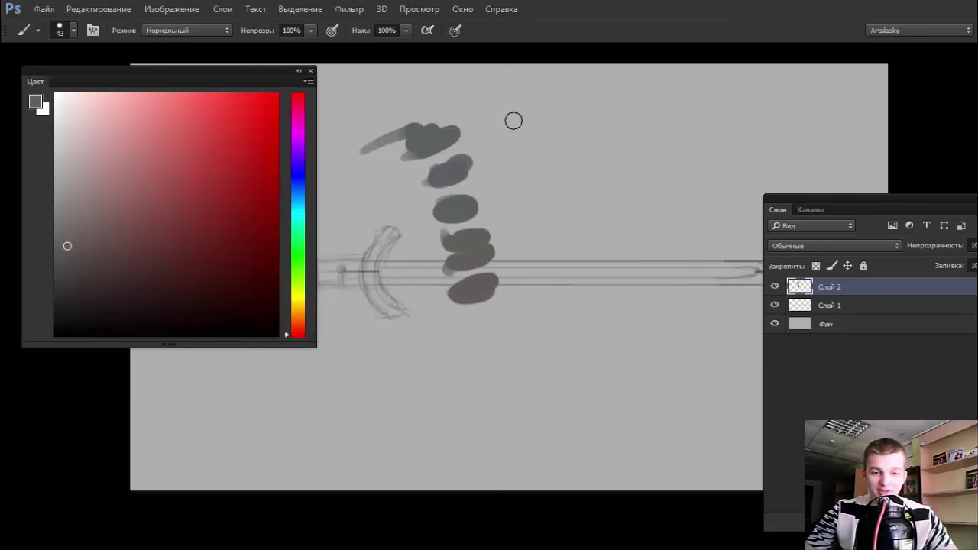
{"action": "left_click", "coordinate": [469, 184], "text": "ctrl"}
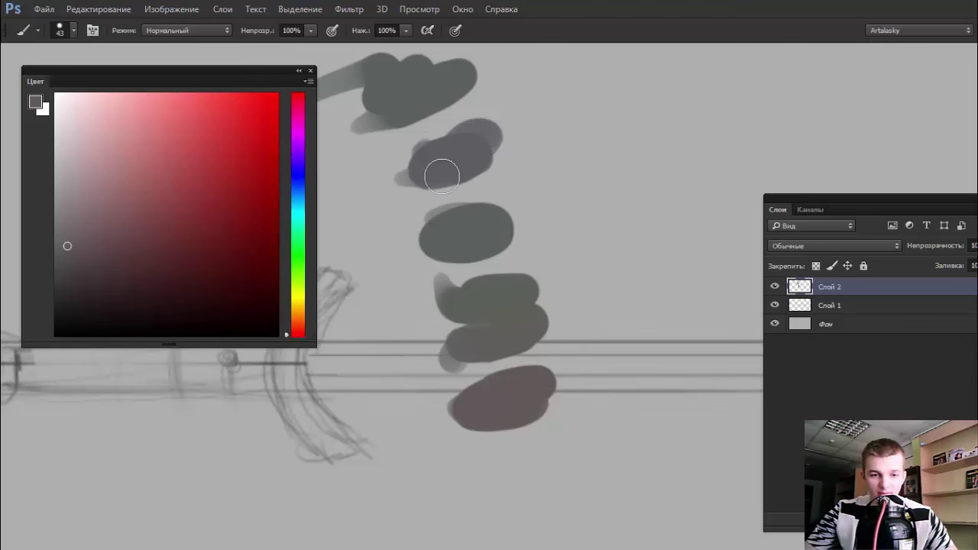
{"action": "key", "text": "Delete"}
Hide the interface and rotate the canvas view until the sword stands vertical
{"action": "scroll", "coordinate": [435, 202], "scroll_direction": "down", "scroll_amount": 2}
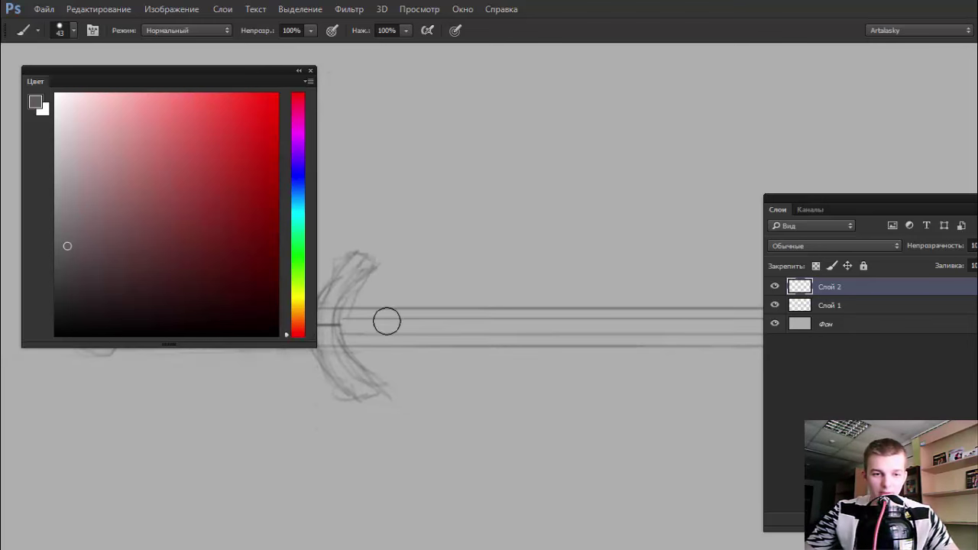
{"action": "left_click_drag", "start_coordinate": [467, 224], "coordinate": [389, 211]}
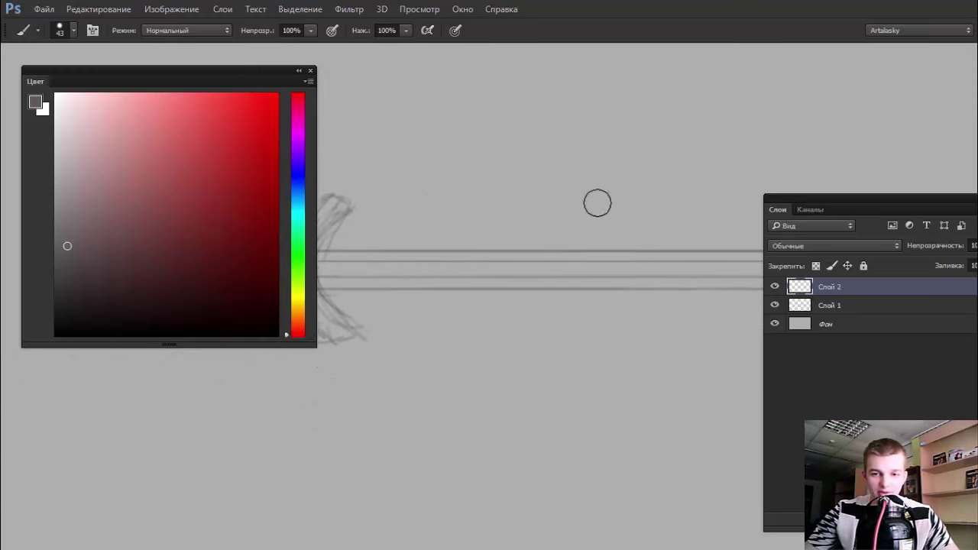
{"action": "key", "text": "f"}
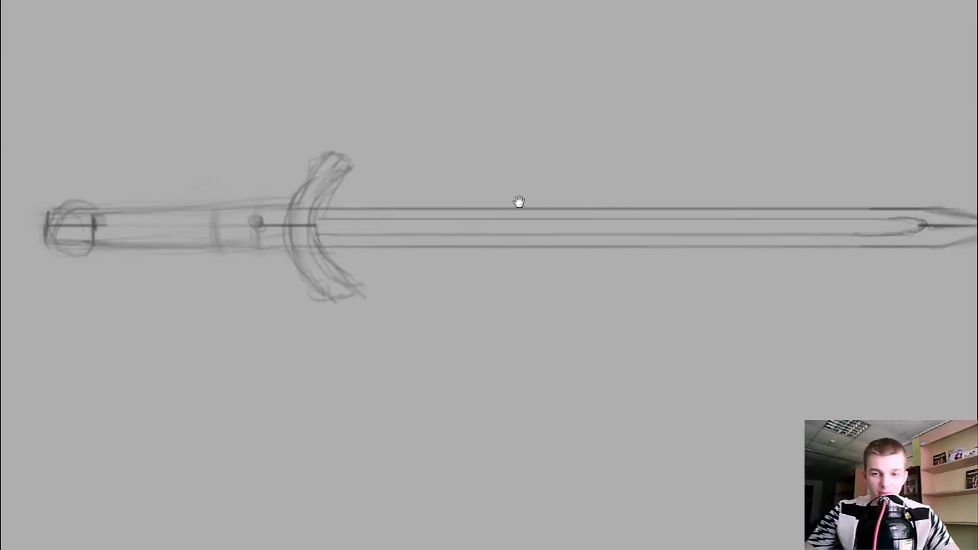
{"action": "left_click_drag", "start_coordinate": [518, 202], "coordinate": [487, 210]}
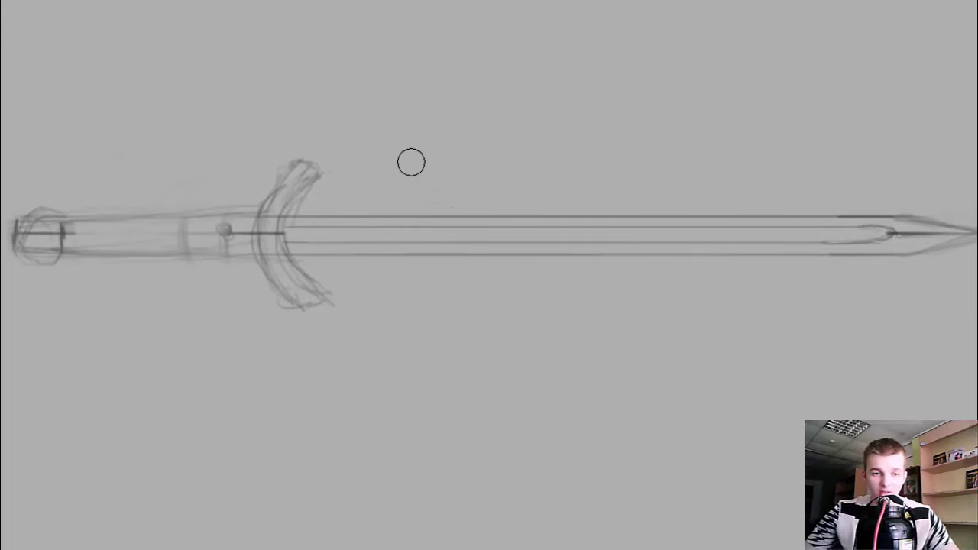
{"action": "key", "text": "r"}
{"action": "mouse_move", "coordinate": [362, 129]}
{"action": "left_mouse_down"}
{"action": "mouse_move", "coordinate": [451, 95]}
{"action": "mouse_move", "coordinate": [621, 148]}
{"action": "mouse_move", "coordinate": [555, 127]}
{"action": "left_mouse_up"}
{"action": "key", "text": "z"}
Fine-tune the view rotation and zoom in on the sword's hilt
{"action": "left_click_drag", "start_coordinate": [604, 97], "coordinate": [529, 157]}
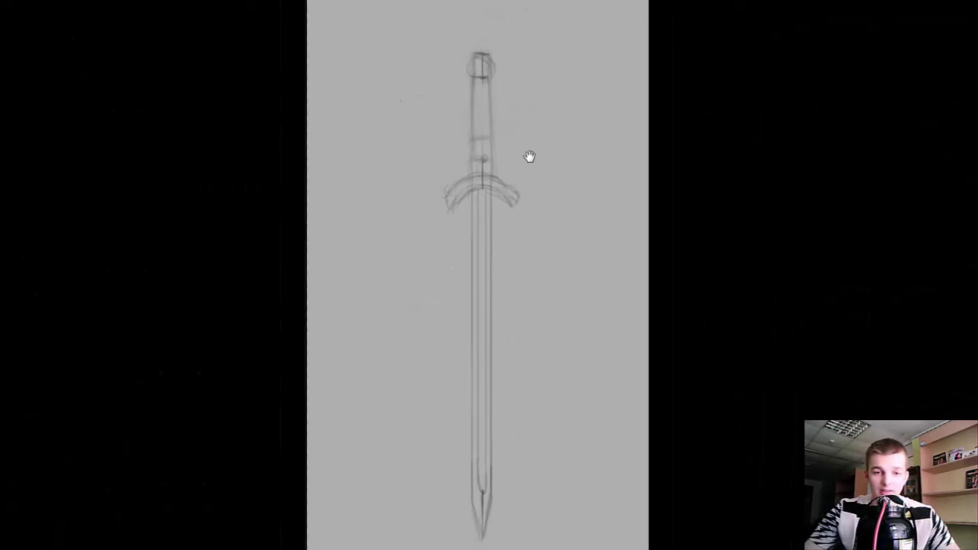
{"action": "key", "text": "r"}
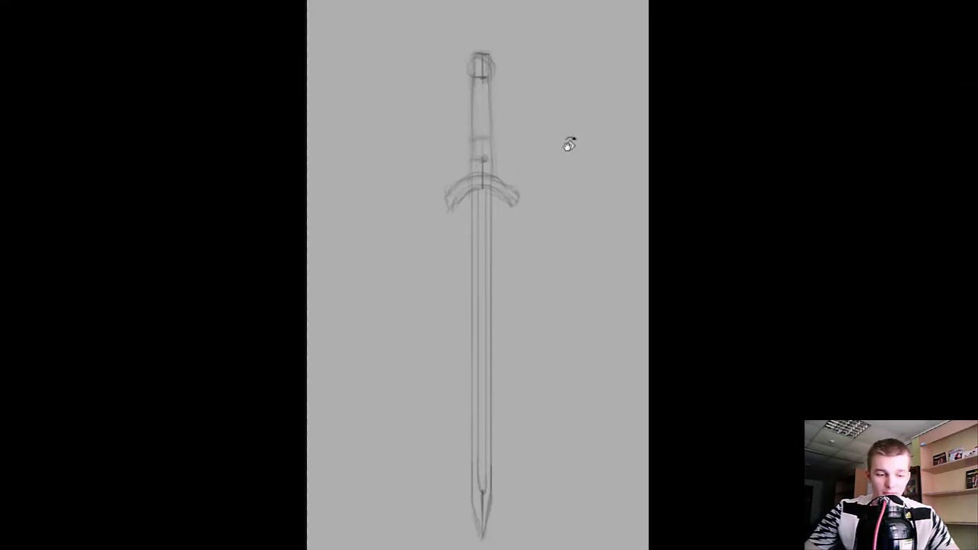
{"action": "mouse_move", "coordinate": [583, 126]}
{"action": "left_mouse_down"}
{"action": "mouse_move", "coordinate": [528, 127]}
{"action": "mouse_move", "coordinate": [447, 239]}
{"action": "mouse_move", "coordinate": [448, 265]}
{"action": "mouse_move", "coordinate": [462, 191]}
{"action": "mouse_move", "coordinate": [463, 310]}
{"action": "mouse_move", "coordinate": [419, 222]}
{"action": "mouse_move", "coordinate": [398, 273]}
{"action": "mouse_move", "coordinate": [493, 371]}
{"action": "mouse_move", "coordinate": [483, 370]}
{"action": "mouse_move", "coordinate": [410, 243]}
{"action": "mouse_move", "coordinate": [439, 211]}
{"action": "left_mouse_up"}
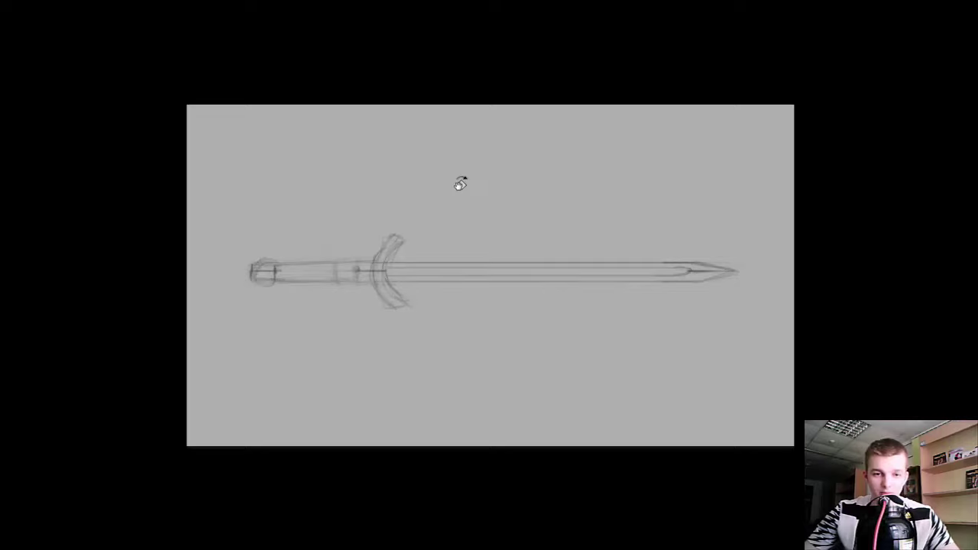
{"action": "mouse_move", "coordinate": [450, 181]}
{"action": "left_mouse_down"}
{"action": "mouse_move", "coordinate": [436, 160]}
{"action": "mouse_move", "coordinate": [482, 146]}
{"action": "mouse_move", "coordinate": [441, 153]}
{"action": "mouse_move", "coordinate": [430, 201]}
{"action": "mouse_move", "coordinate": [456, 186]}
{"action": "mouse_move", "coordinate": [399, 245]}
{"action": "mouse_move", "coordinate": [411, 251]}
{"action": "mouse_move", "coordinate": [438, 186]}
{"action": "mouse_move", "coordinate": [419, 221]}
{"action": "mouse_move", "coordinate": [430, 179]}
{"action": "mouse_move", "coordinate": [426, 234]}
{"action": "mouse_move", "coordinate": [419, 179]}
{"action": "mouse_move", "coordinate": [449, 145]}
{"action": "mouse_move", "coordinate": [516, 132]}
{"action": "mouse_move", "coordinate": [565, 160]}
{"action": "mouse_move", "coordinate": [578, 224]}
{"action": "mouse_move", "coordinate": [563, 290]}
{"action": "mouse_move", "coordinate": [501, 345]}
{"action": "mouse_move", "coordinate": [476, 345]}
{"action": "mouse_move", "coordinate": [563, 257]}
{"action": "mouse_move", "coordinate": [506, 211]}
{"action": "mouse_move", "coordinate": [542, 207]}
{"action": "left_mouse_up"}
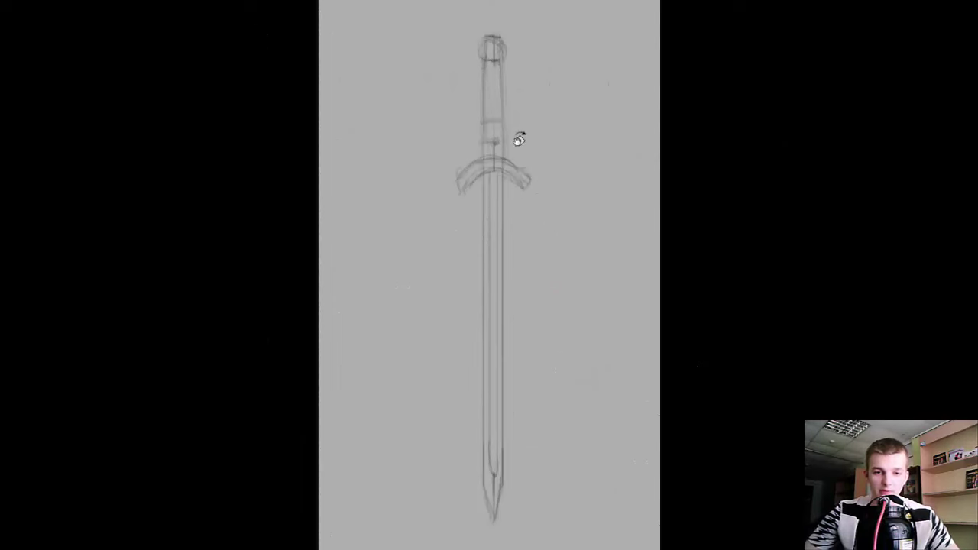
{"action": "scroll", "coordinate": [505, 107], "scroll_direction": "up", "scroll_amount": 2}
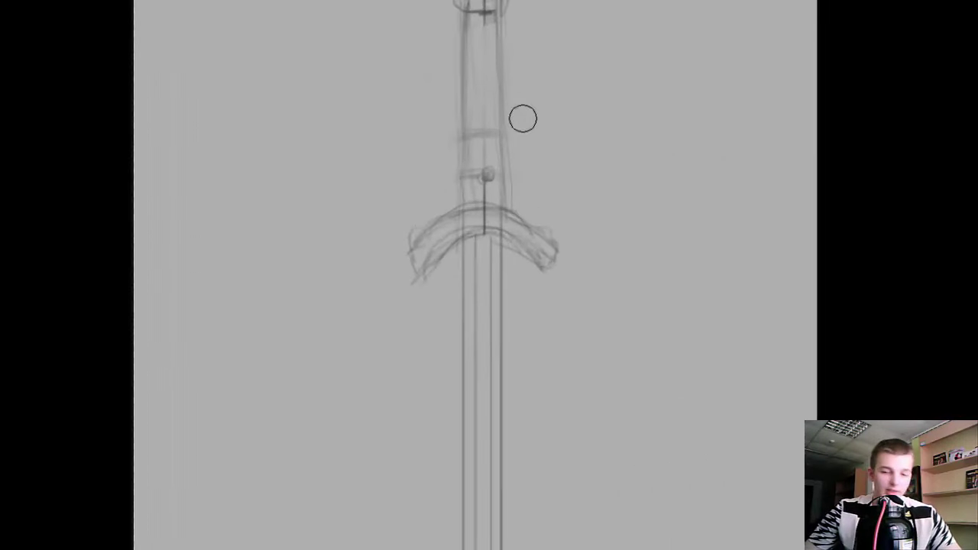
{"action": "right_click", "coordinate": [508, 165]}
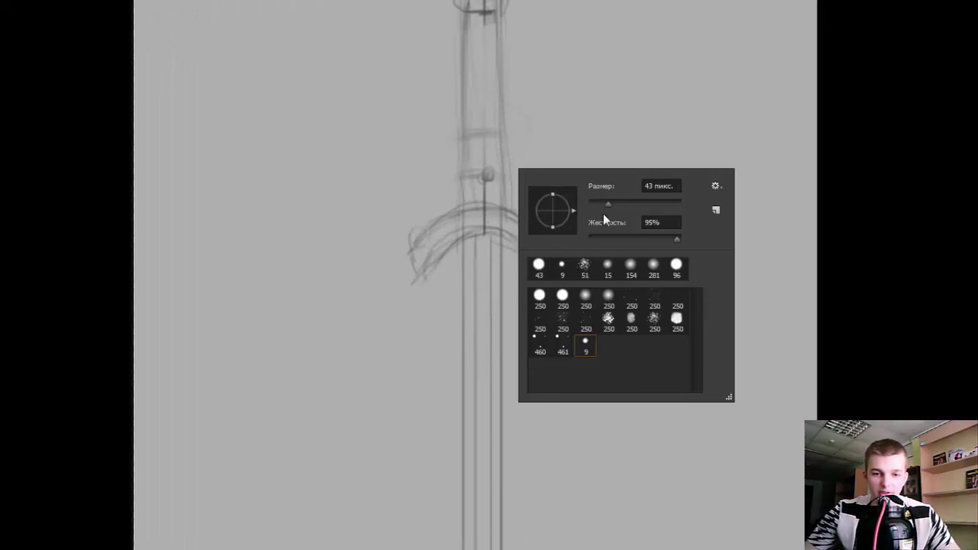
Reduce the brush to 17 px and discard a stray test stroke
{"action": "left_click_drag", "start_coordinate": [607, 204], "coordinate": [596, 204]}
{"action": "key", "text": "Return"}
{"action": "right_click", "coordinate": [558, 111]}
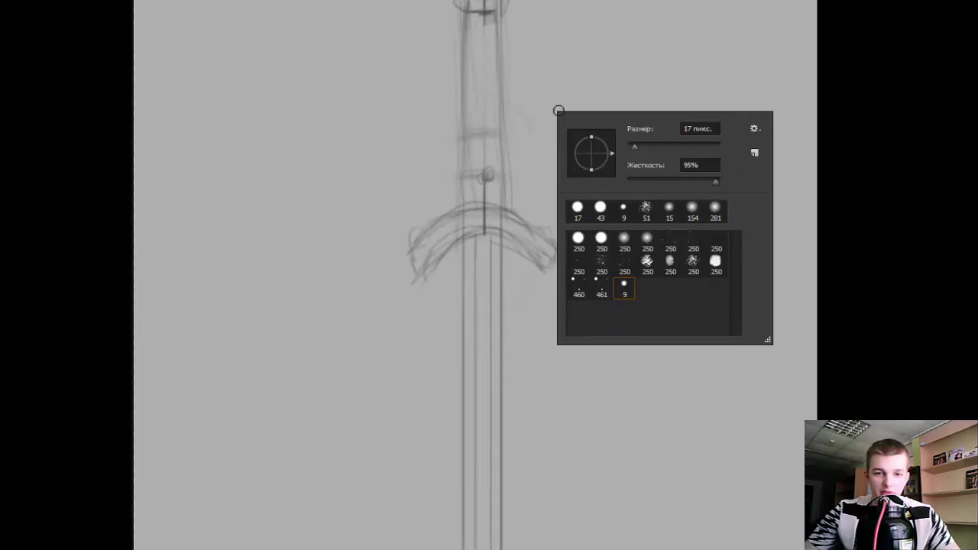
{"action": "key", "text": "Return"}
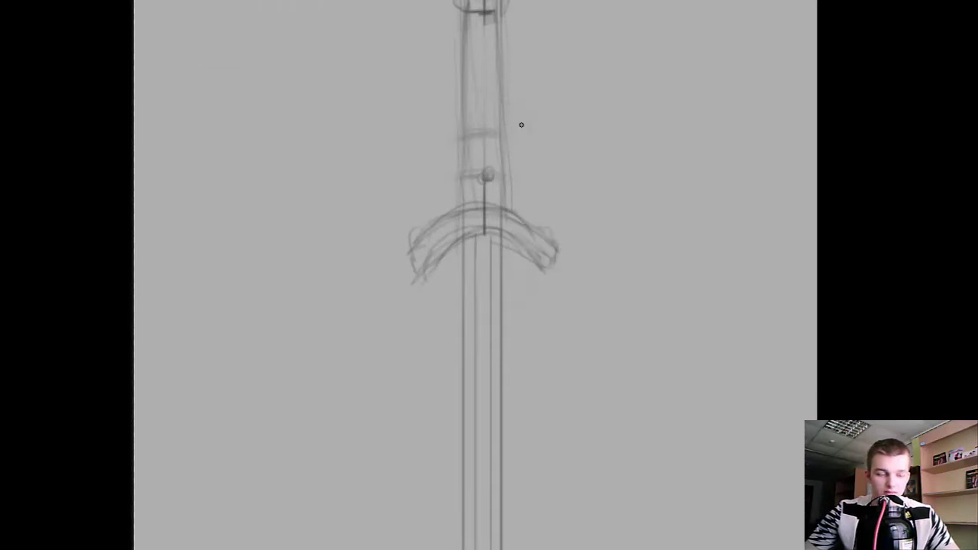
{"action": "mouse_move", "coordinate": [518, 89]}
{"action": "left_mouse_down"}
{"action": "mouse_move", "coordinate": [541, 206]}
{"action": "mouse_move", "coordinate": [461, 204]}
{"action": "left_mouse_up"}
{"action": "key", "text": "ctrl+z"}
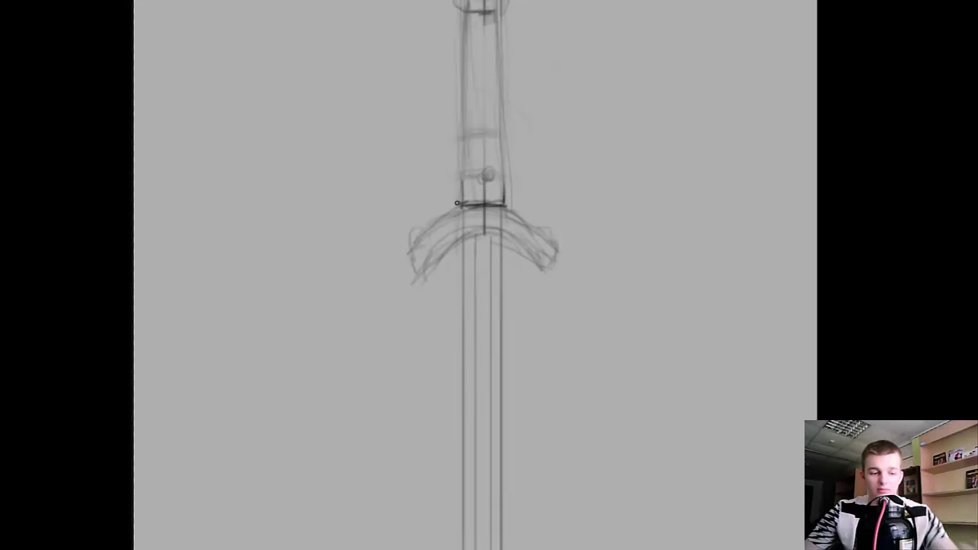
Ink dark outlines on the collar above the guard and across the grip top
{"action": "left_click_drag", "start_coordinate": [460, 186], "coordinate": [462, 206]}
{"action": "mouse_move", "coordinate": [503, 182]}
{"action": "left_mouse_down"}
{"action": "mouse_move", "coordinate": [505, 208]}
{"action": "mouse_move", "coordinate": [464, 203]}
{"action": "mouse_move", "coordinate": [473, 176]}
{"action": "mouse_move", "coordinate": [495, 179]}
{"action": "left_mouse_up"}
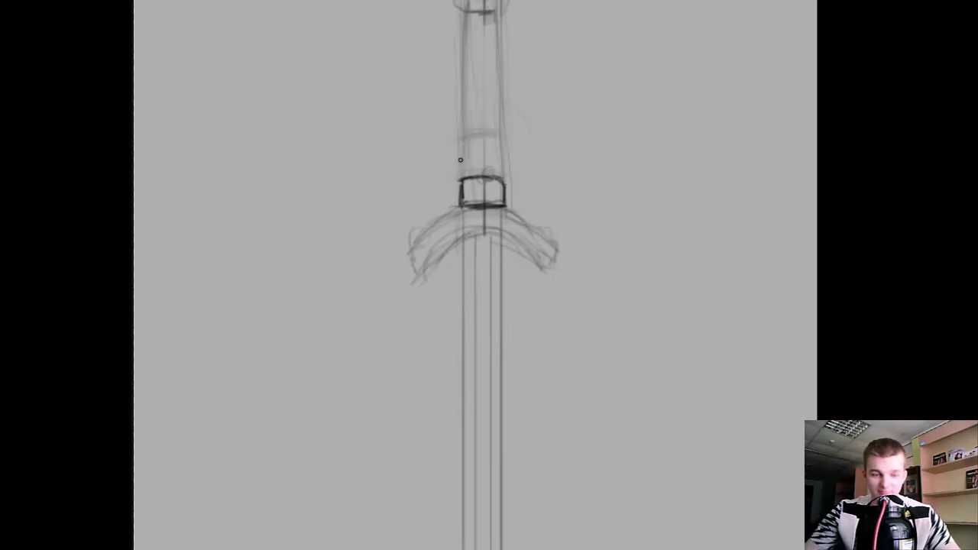
{"action": "left_click_drag", "start_coordinate": [497, 144], "coordinate": [508, 217]}
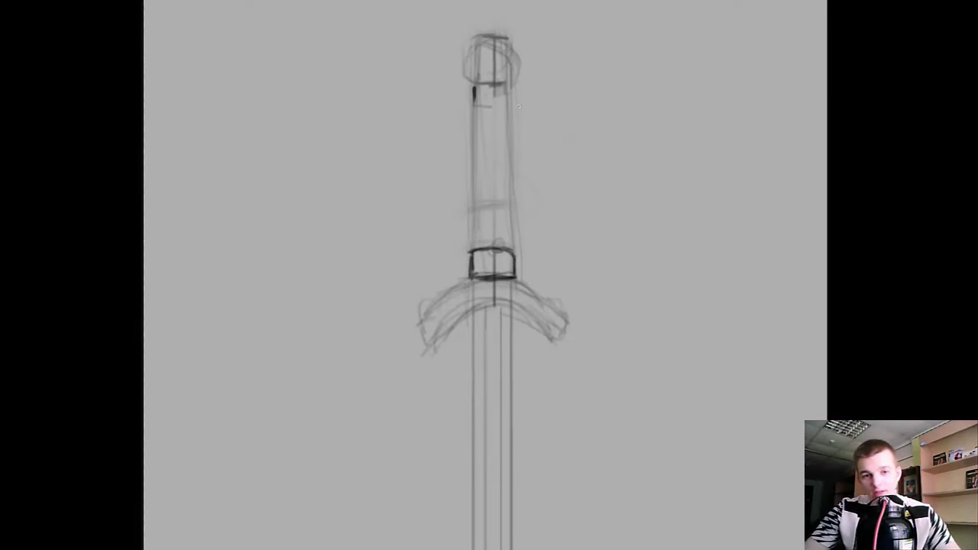
{"action": "mouse_move", "coordinate": [511, 107]}
{"action": "left_mouse_down"}
{"action": "mouse_move", "coordinate": [475, 107]}
{"action": "mouse_move", "coordinate": [509, 105]}
{"action": "mouse_move", "coordinate": [477, 105]}
{"action": "mouse_move", "coordinate": [506, 86]}
{"action": "mouse_move", "coordinate": [474, 37]}
{"action": "mouse_move", "coordinate": [507, 39]}
{"action": "mouse_move", "coordinate": [516, 76]}
{"action": "mouse_move", "coordinate": [498, 84]}
{"action": "left_mouse_up"}
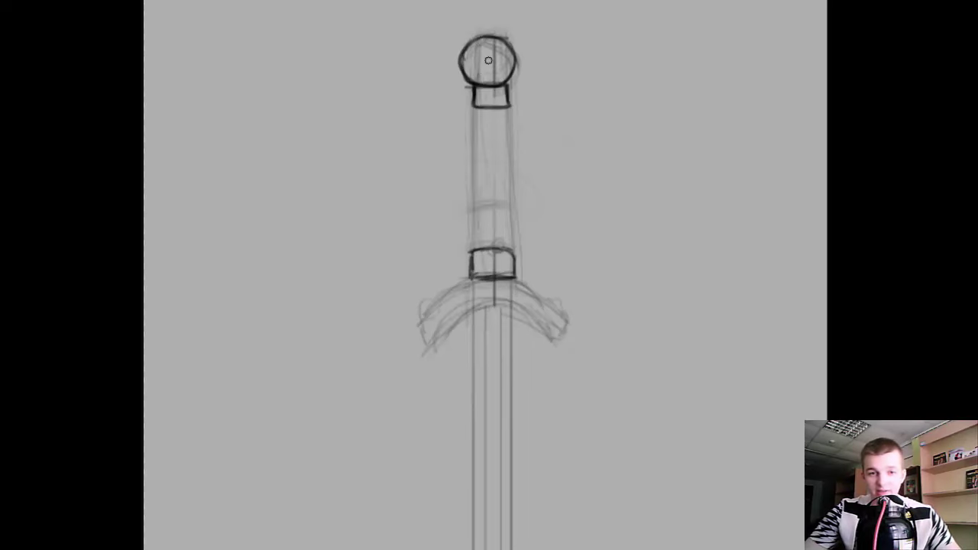
{"action": "right_click", "coordinate": [488, 60]}
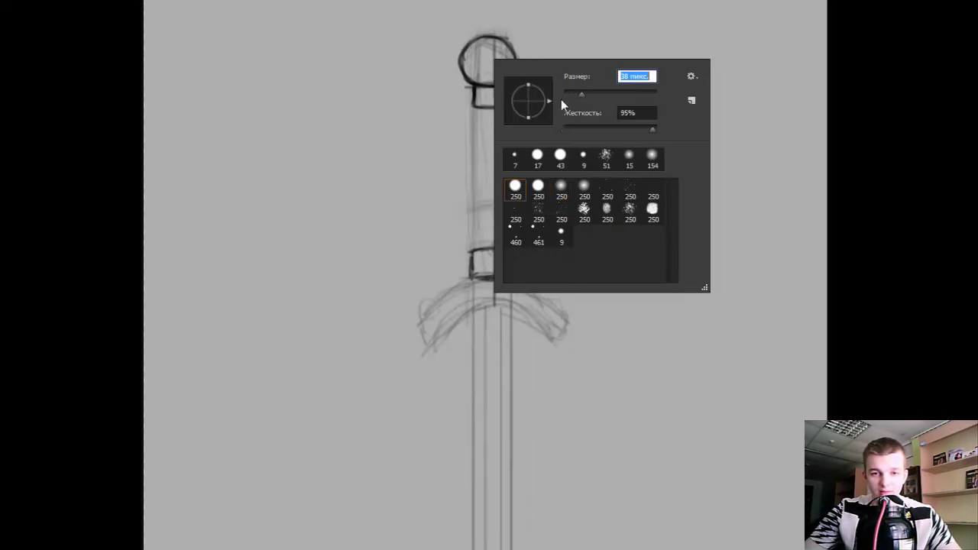
Bring back the panels and toggle Слой 1 visibility to compare the outlines
{"action": "left_click", "coordinate": [481, 62]}
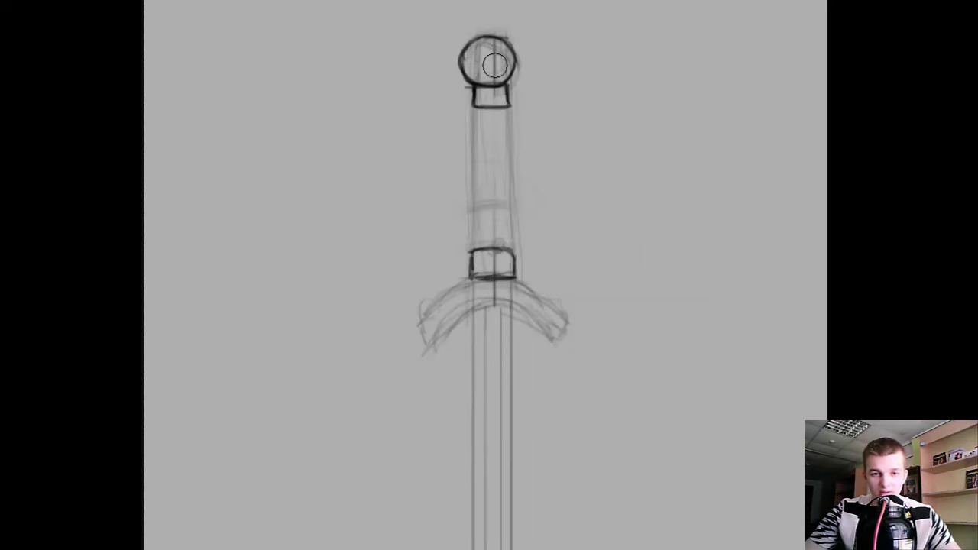
{"action": "key", "text": "Tab"}
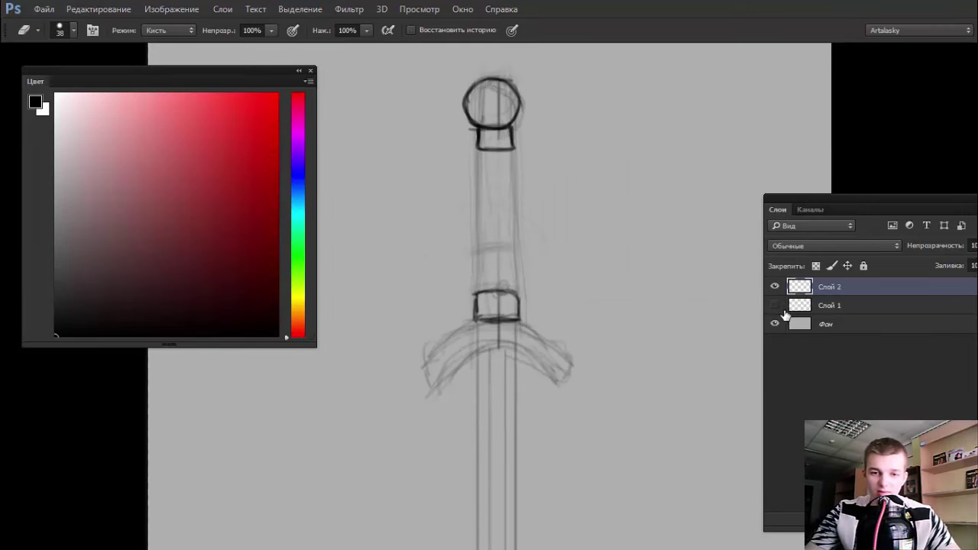
{"action": "left_click", "coordinate": [774, 305]}
{"action": "key", "text": "b"}
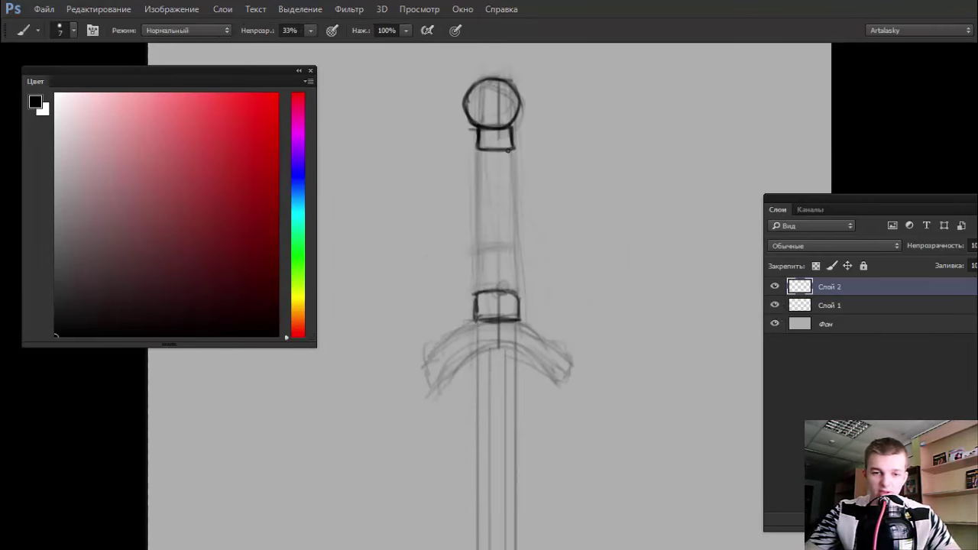
{"action": "left_click", "coordinate": [774, 305]}
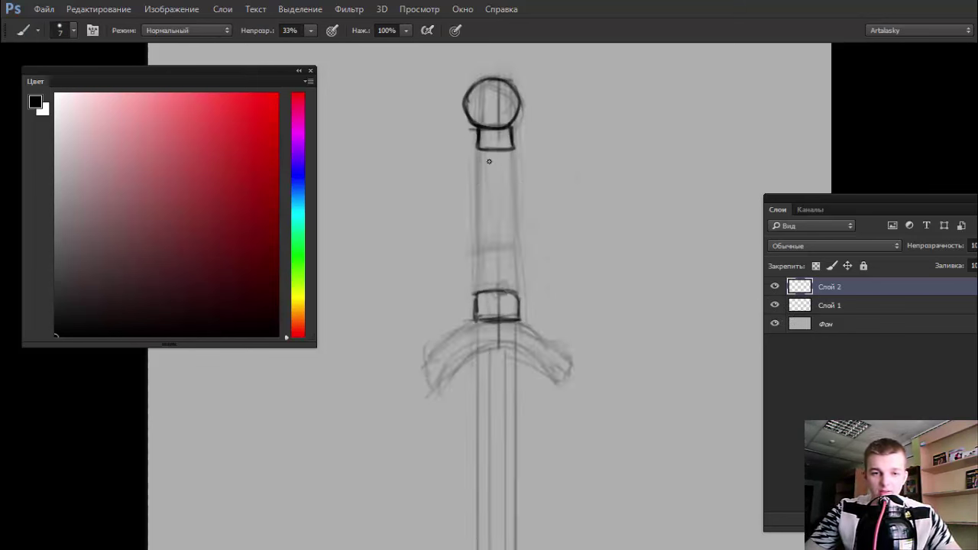
Trace the grip's left edge with darker strokes
{"action": "left_click_drag", "start_coordinate": [477, 151], "coordinate": [479, 205]}
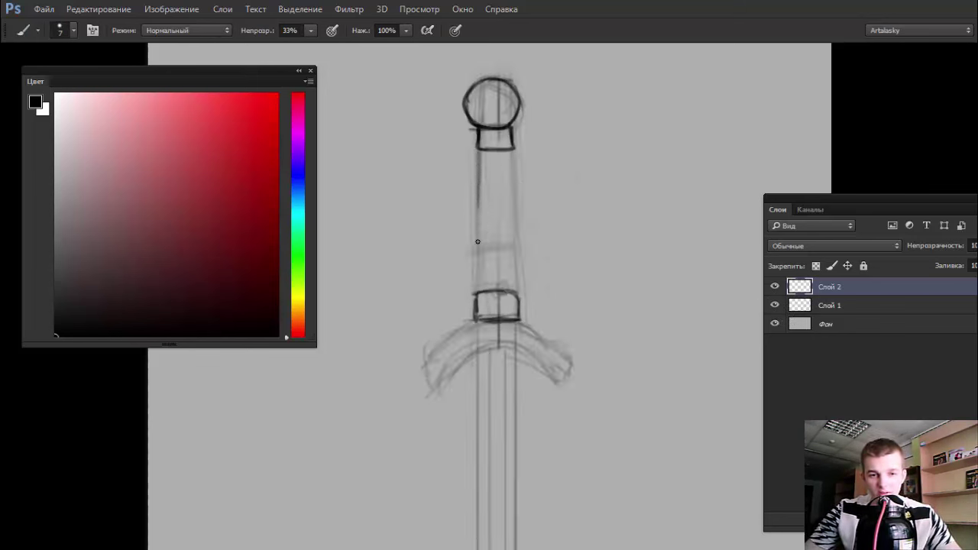
{"action": "left_click_drag", "start_coordinate": [479, 300], "coordinate": [477, 186]}
{"action": "left_click_drag", "start_coordinate": [475, 242], "coordinate": [476, 158]}
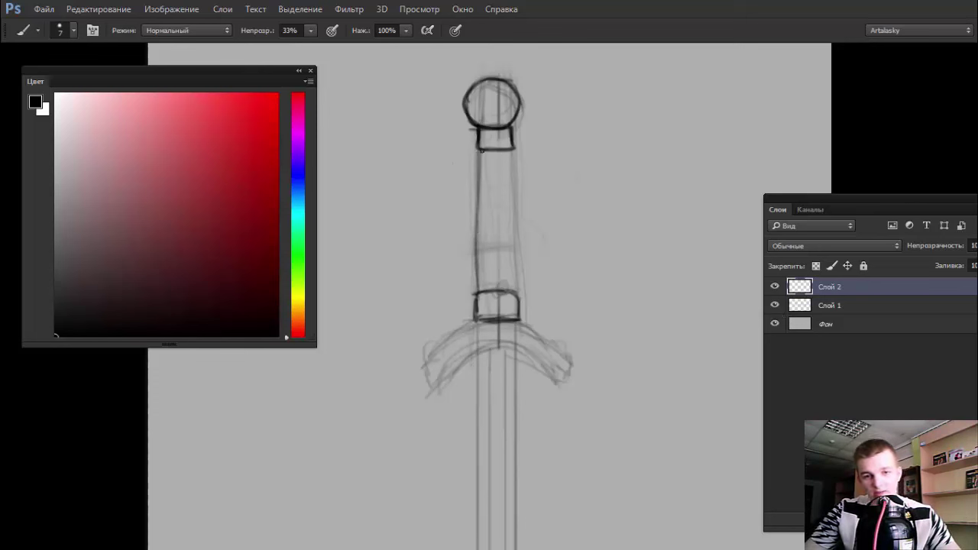
{"action": "left_click_drag", "start_coordinate": [477, 233], "coordinate": [476, 194]}
Trace the grip's right edge darker and raise brush opacity to 100%
{"action": "left_click_drag", "start_coordinate": [513, 153], "coordinate": [515, 234]}
{"action": "left_click_drag", "start_coordinate": [515, 177], "coordinate": [517, 268]}
{"action": "mouse_move", "coordinate": [516, 232]}
{"action": "left_mouse_down"}
{"action": "mouse_move", "coordinate": [513, 296]}
{"action": "mouse_move", "coordinate": [512, 217]}
{"action": "left_mouse_up"}
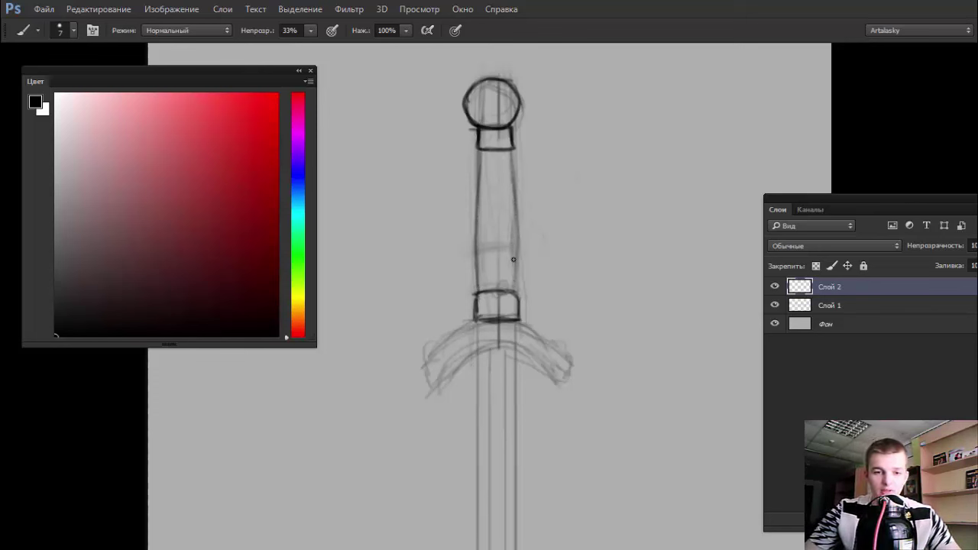
{"action": "left_click_drag", "start_coordinate": [516, 266], "coordinate": [507, 150]}
{"action": "left_click", "coordinate": [310, 31]}
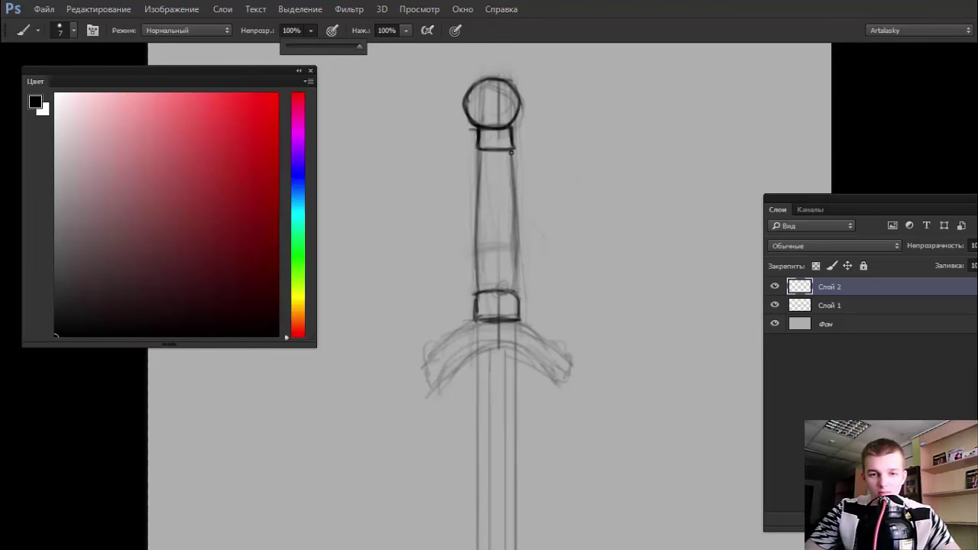
{"action": "left_click_drag", "start_coordinate": [510, 153], "coordinate": [514, 281]}
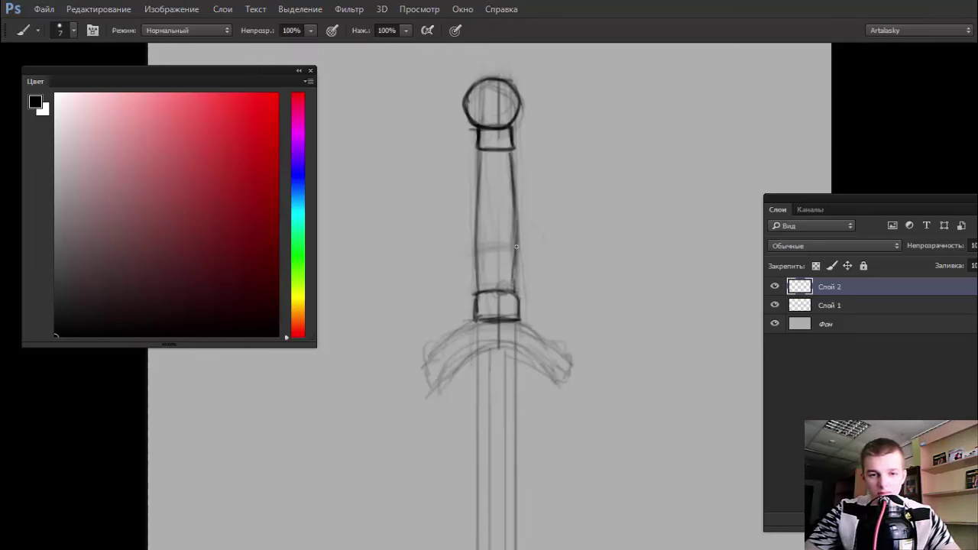